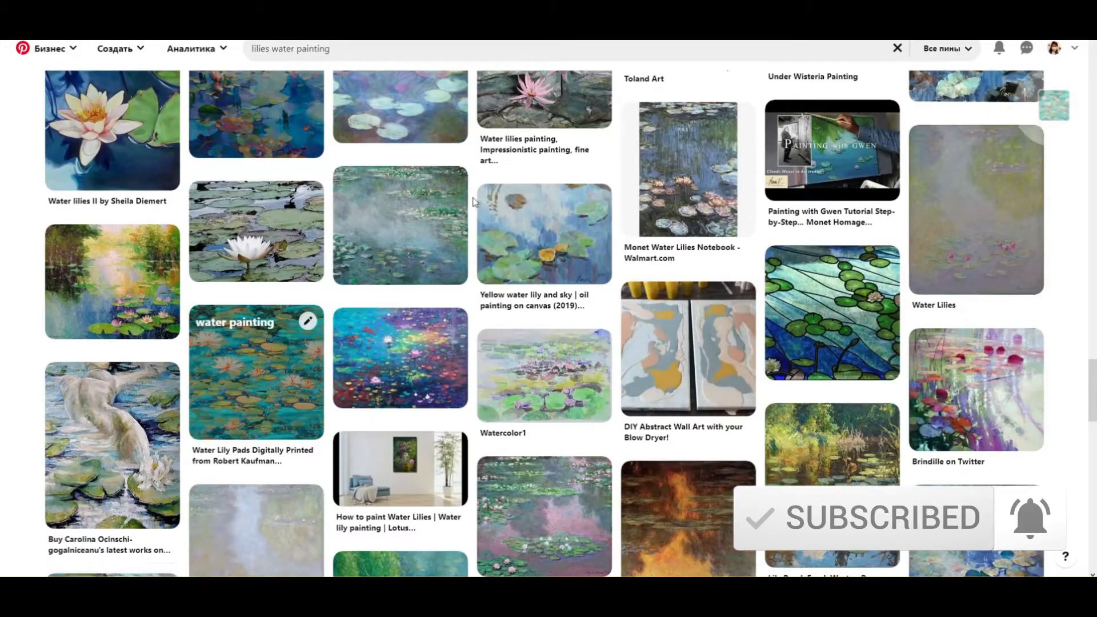
# Browse the "lilies water painting" results and the saved pins of the water painting section for reference images.
pyautogui.scroll(-20, 473, 201)
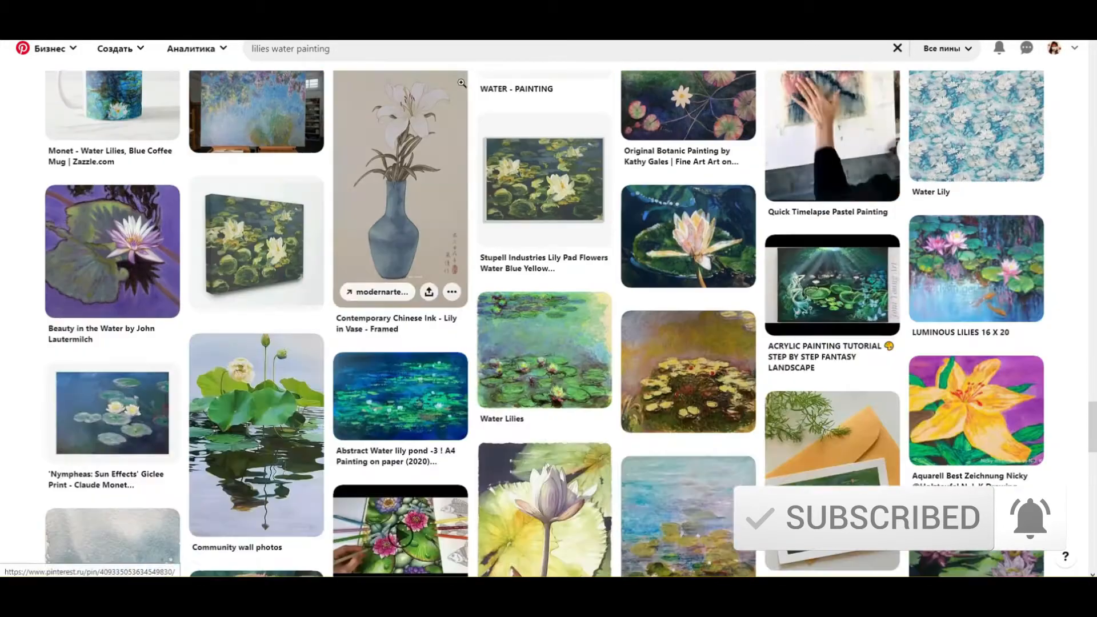
pyautogui.scroll(-8, 400, 189)
pyautogui.scroll(-20, 466, 114)
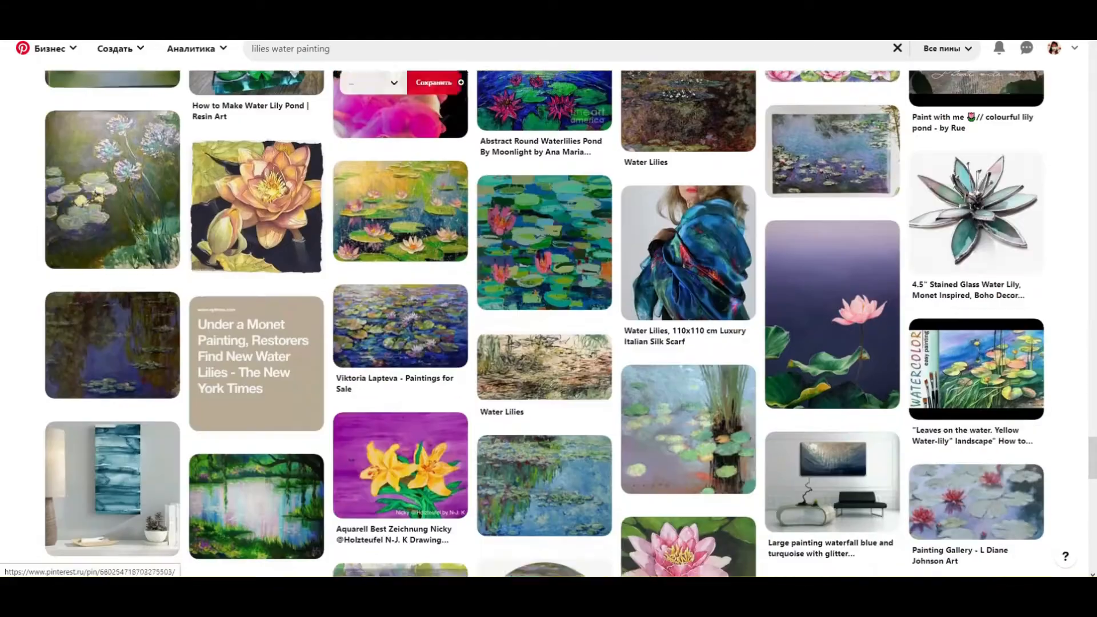
pyautogui.scroll(-20, 471, 131)
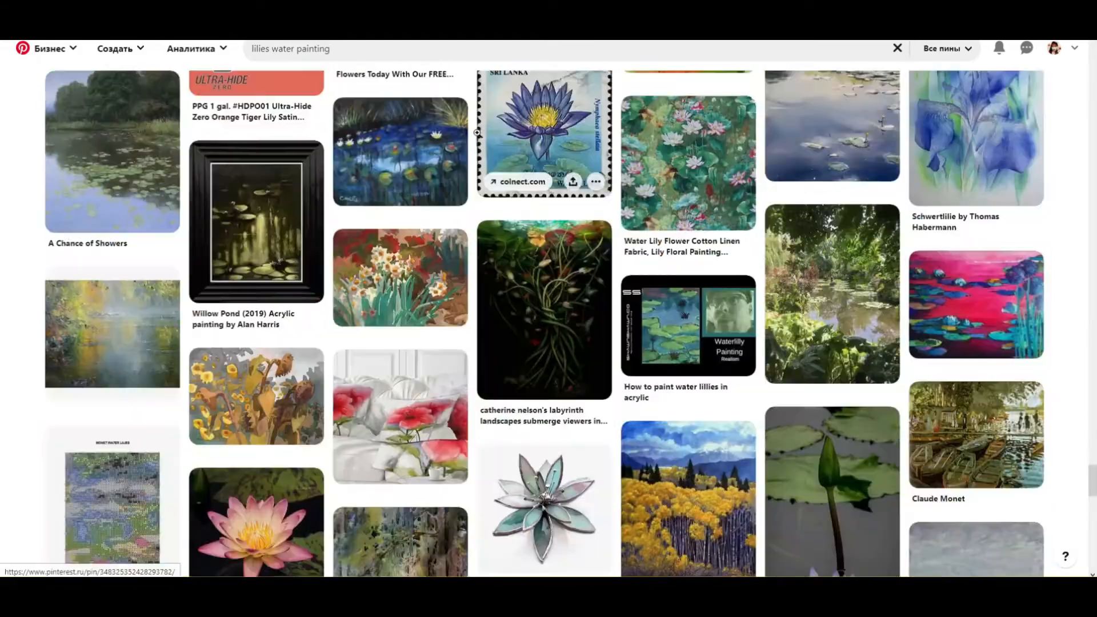
pyautogui.scroll(-2, 479, 140)
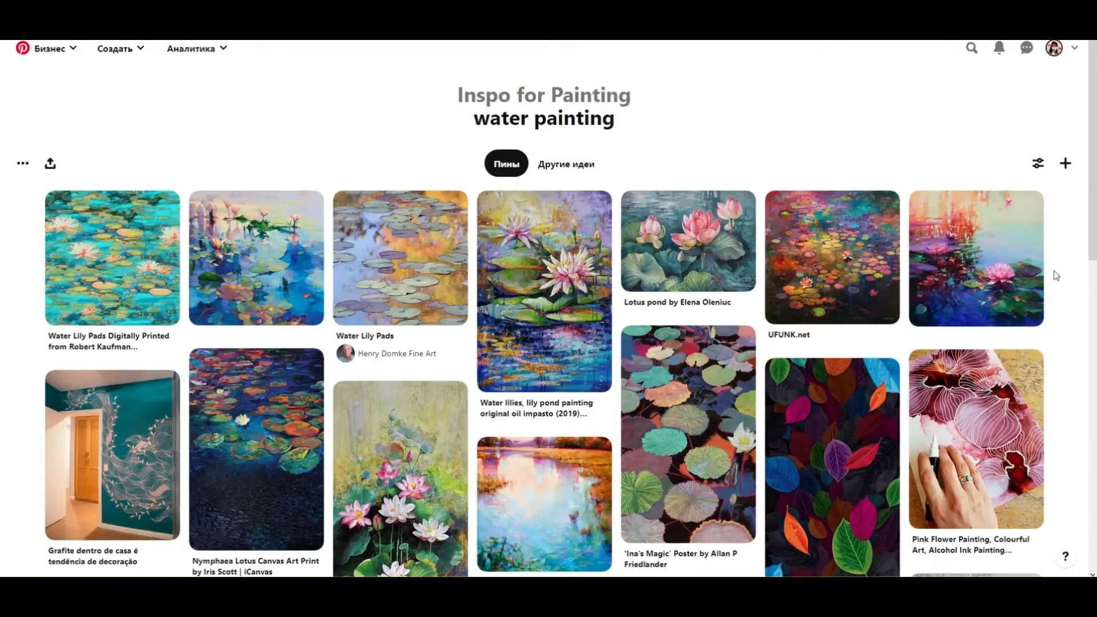
pyautogui.click(1028, 311)
pyautogui.click(1066, 265)
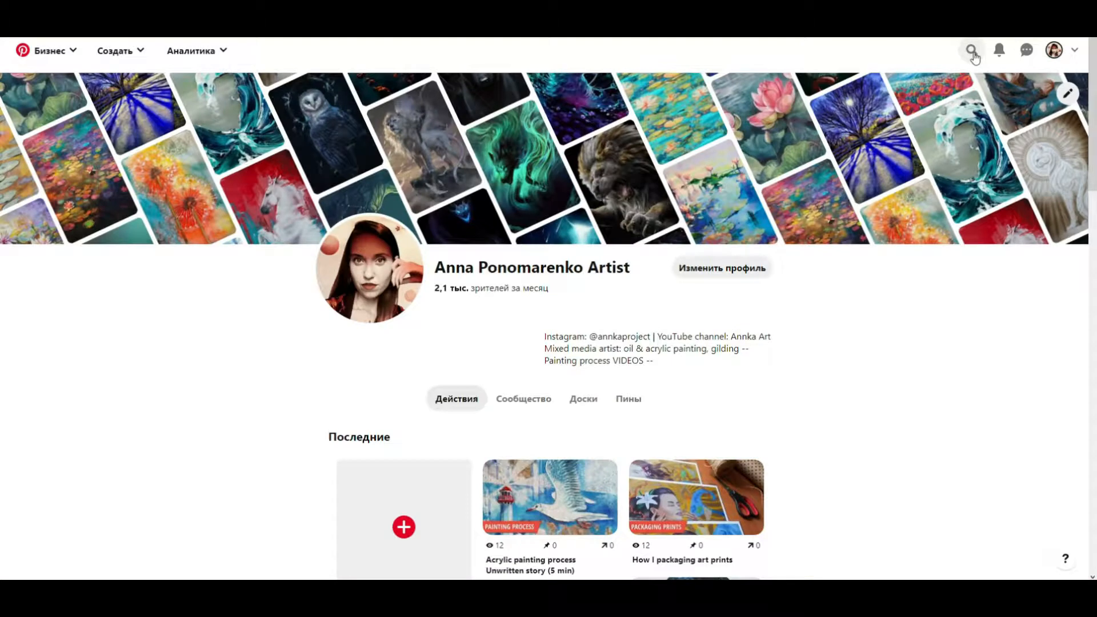
# Open the suggested search "Ботанические рисунки" and look through its paintings for references.
pyautogui.click(972, 49)
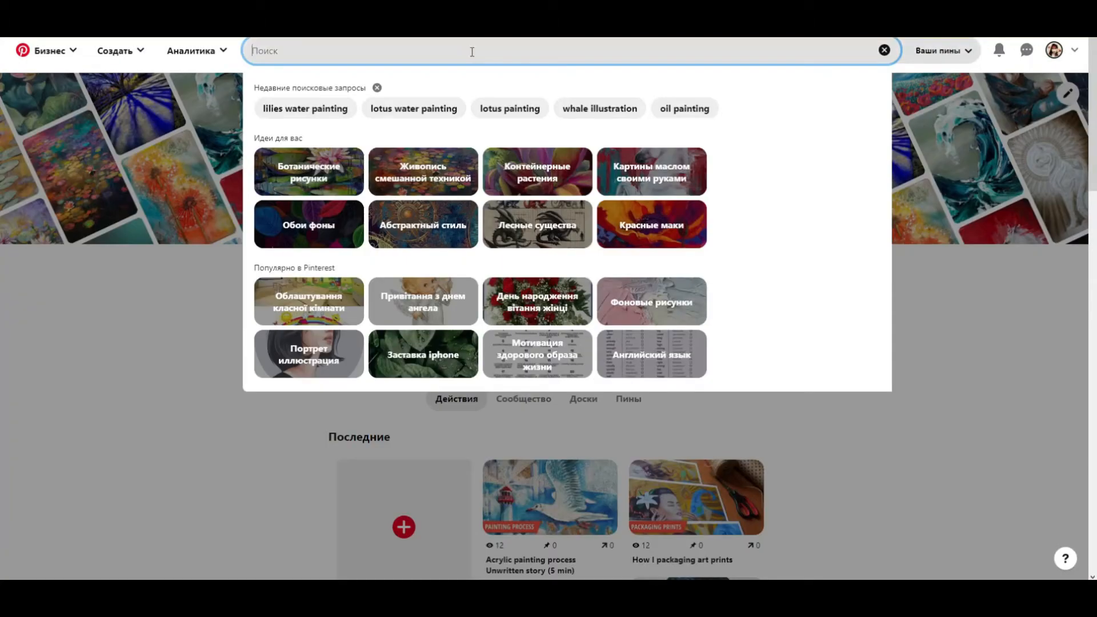
pyautogui.click(315, 174)
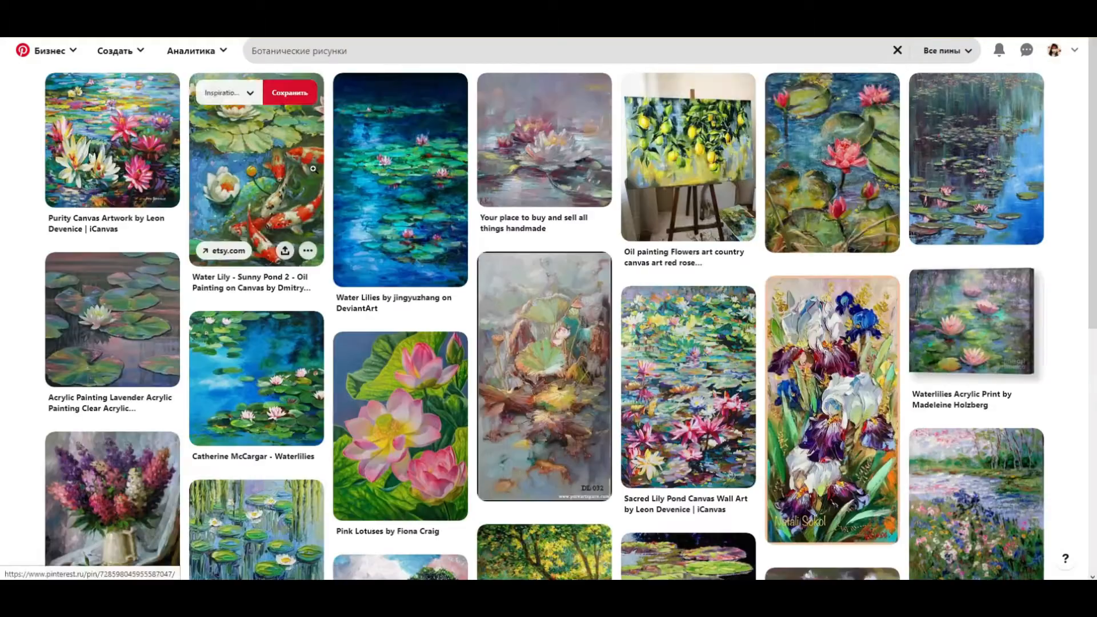
pyautogui.scroll(-20, 1074, 275)
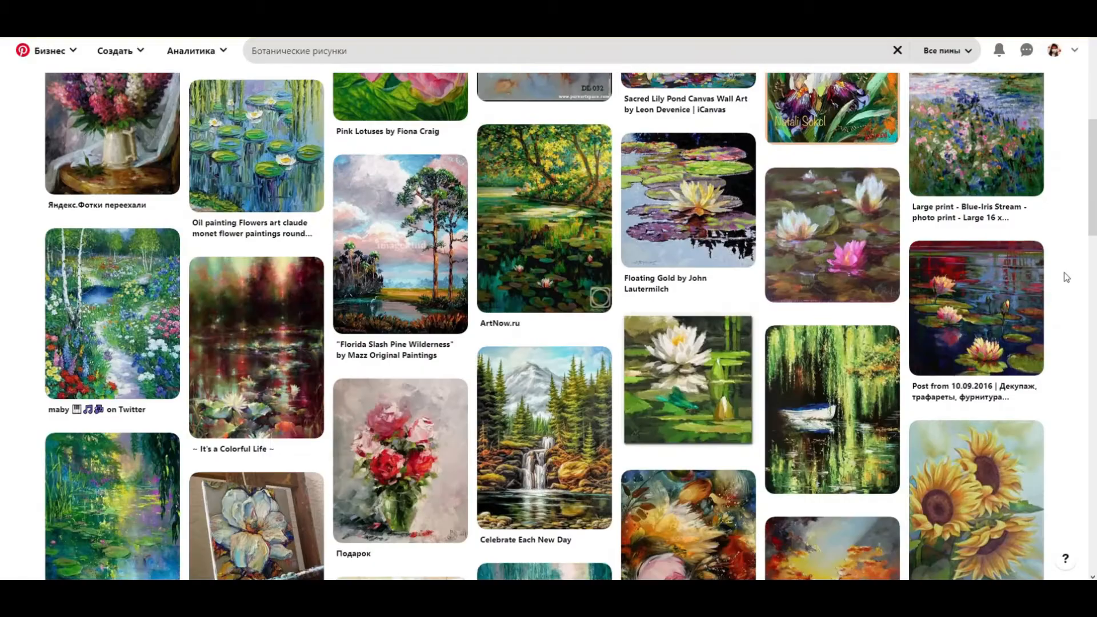
pyautogui.scroll(-20, 1061, 269)
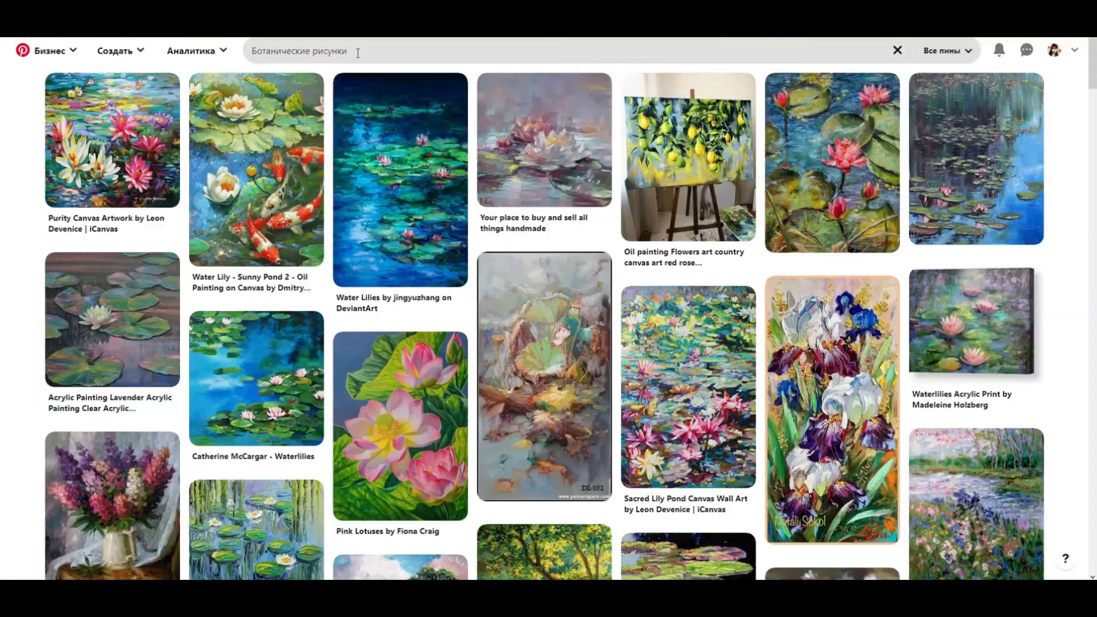
# Search all pins for "water lilies oil".
pyautogui.click(392, 49)
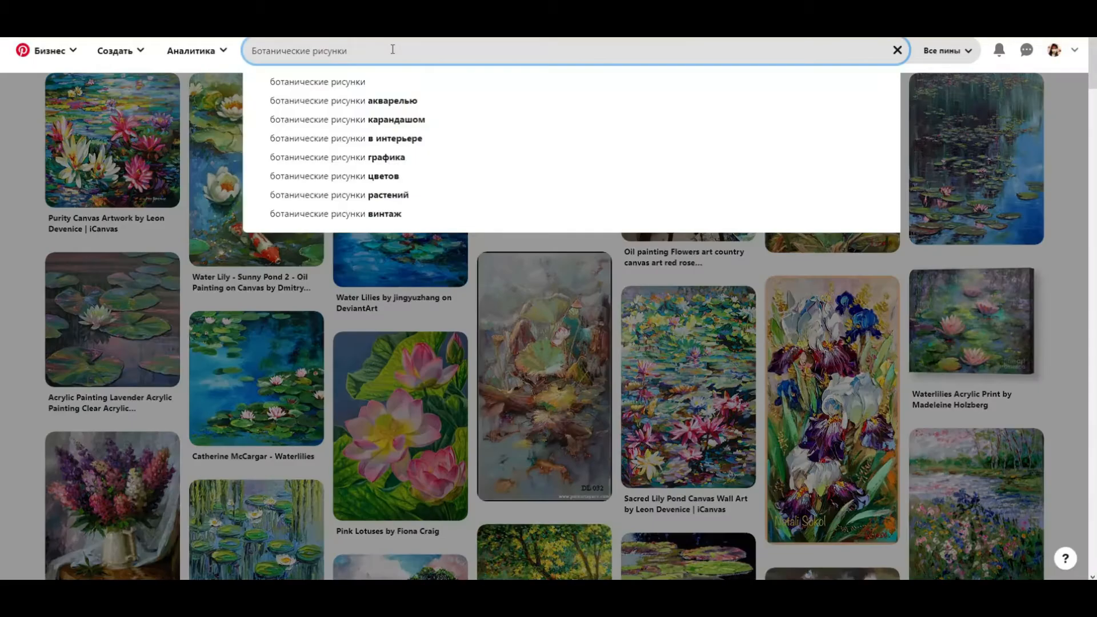
pyautogui.write('water lilies ')
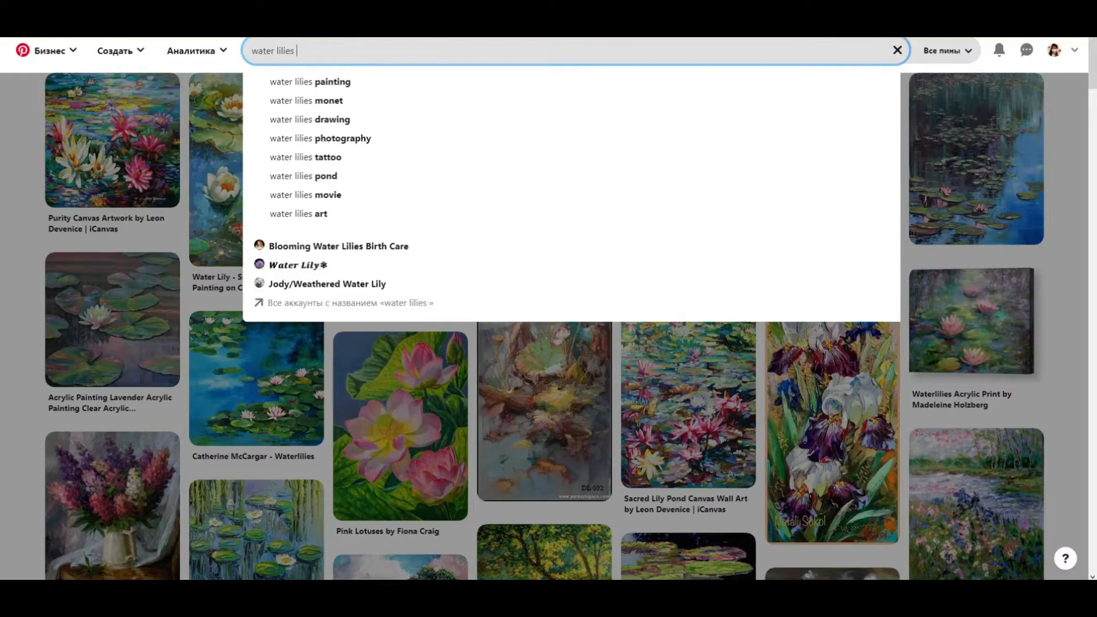
pyautogui.write('oil')
pyautogui.press('Return')
# Examine the "water lilies oil" results for lily paintings suitable as inspiration.
pyautogui.scroll(-20, 400, 229)
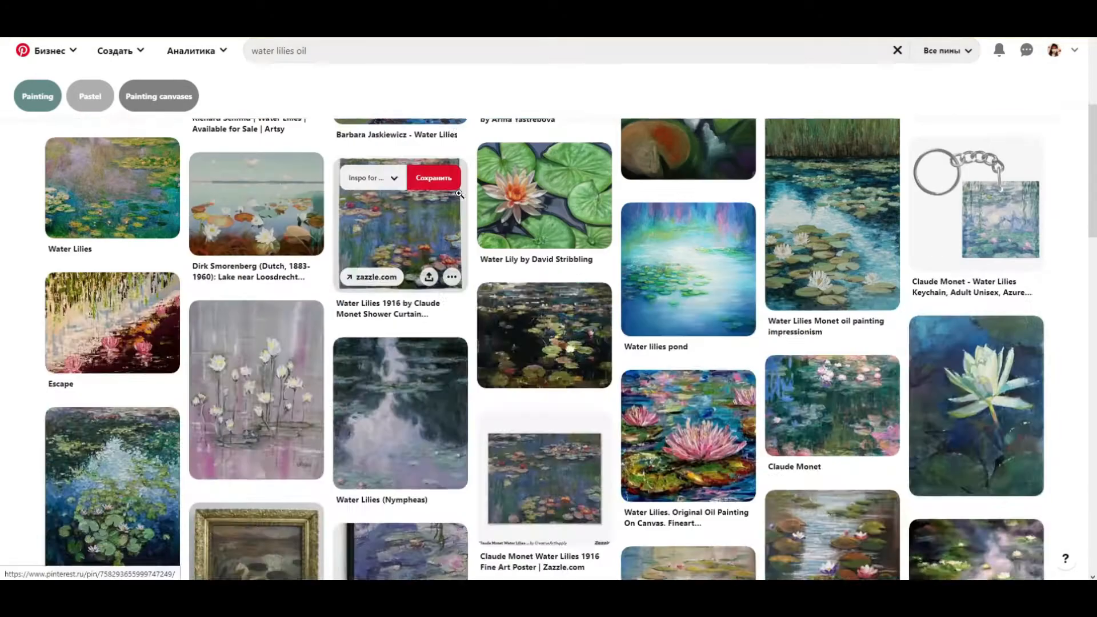
pyautogui.scroll(-20, 1051, 358)
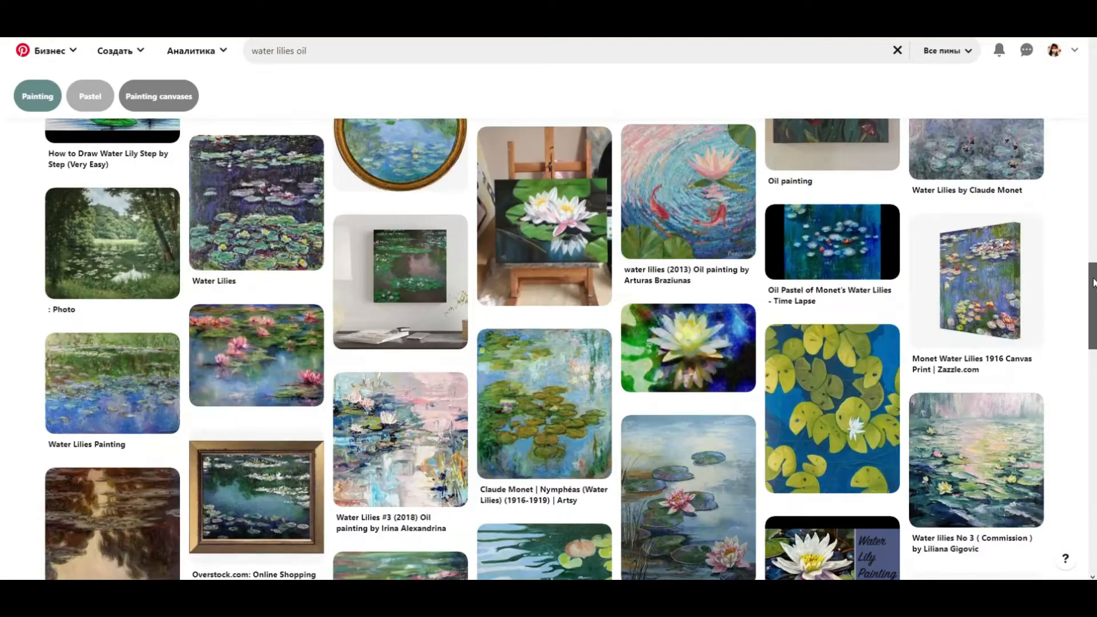
pyautogui.scroll(-10, 1050, 358)
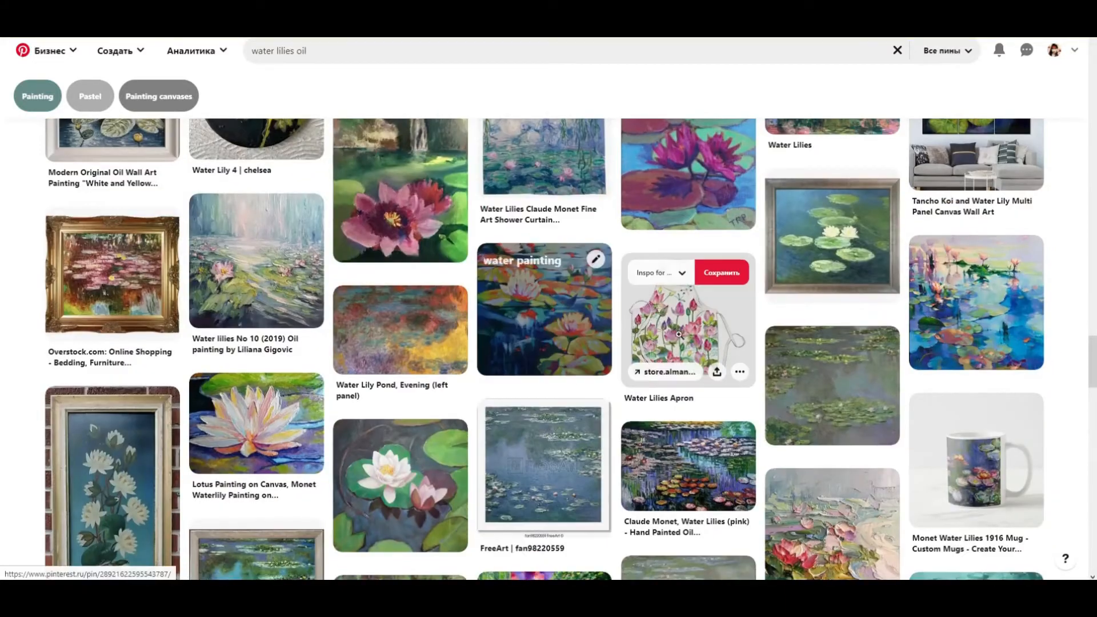
pyautogui.scroll(-20, 679, 334)
pyautogui.scroll(-20, 901, 337)
pyautogui.scroll(-20, 902, 337)
pyautogui.scroll(-20, 900, 323)
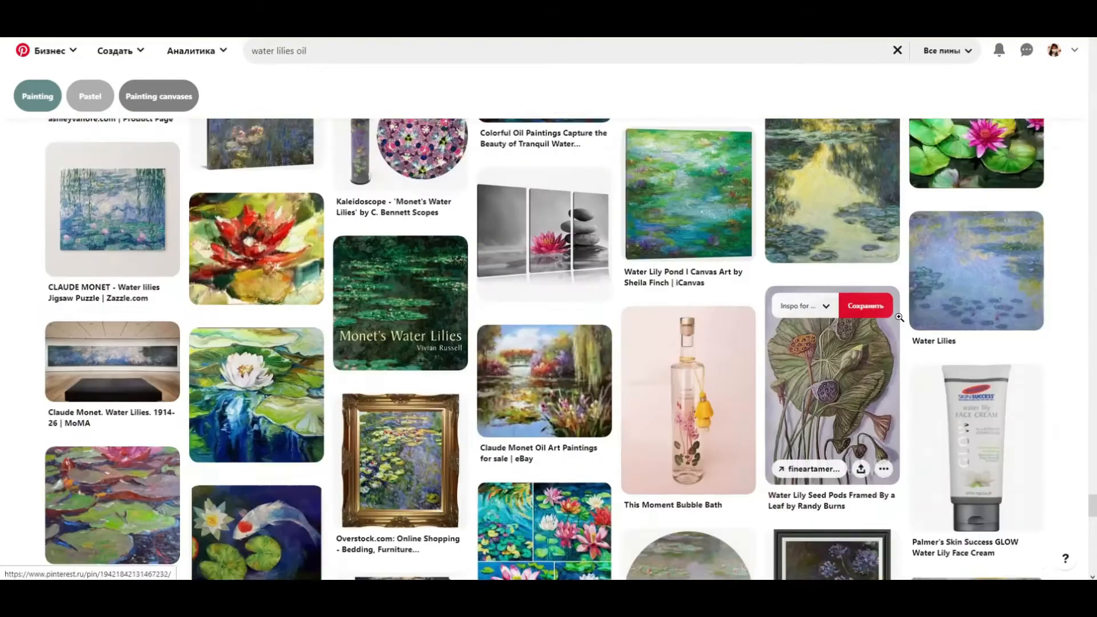
pyautogui.scroll(-5, 901, 318)
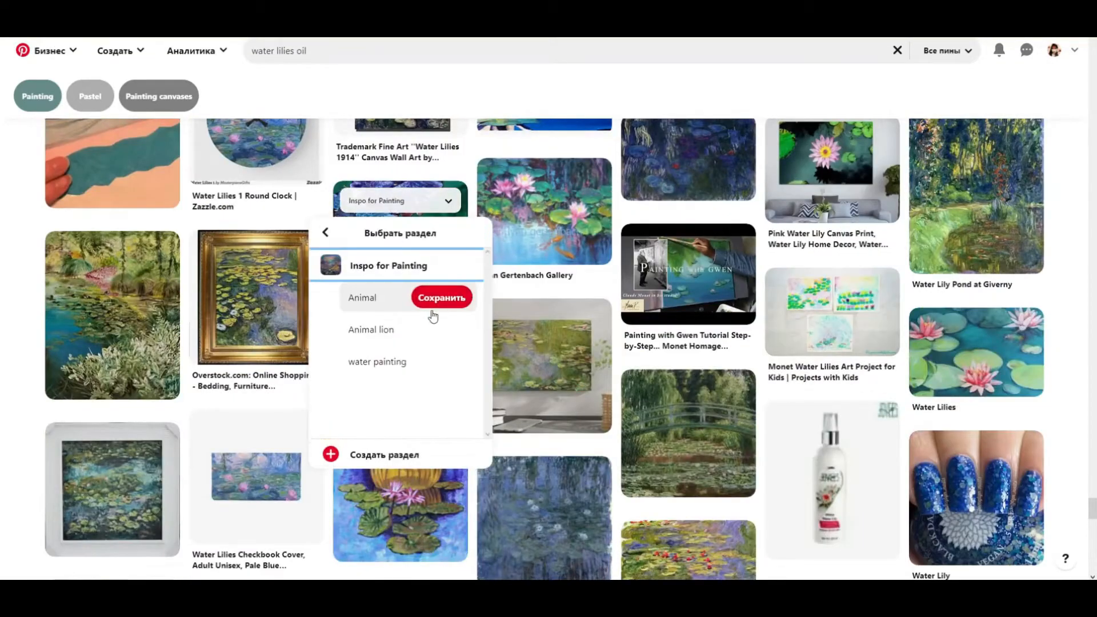
# Look through similar water lily pins and open the painting of a pink lily on blue water with orange reflections.
pyautogui.click(408, 253)
pyautogui.scroll(-7, 877, 320)
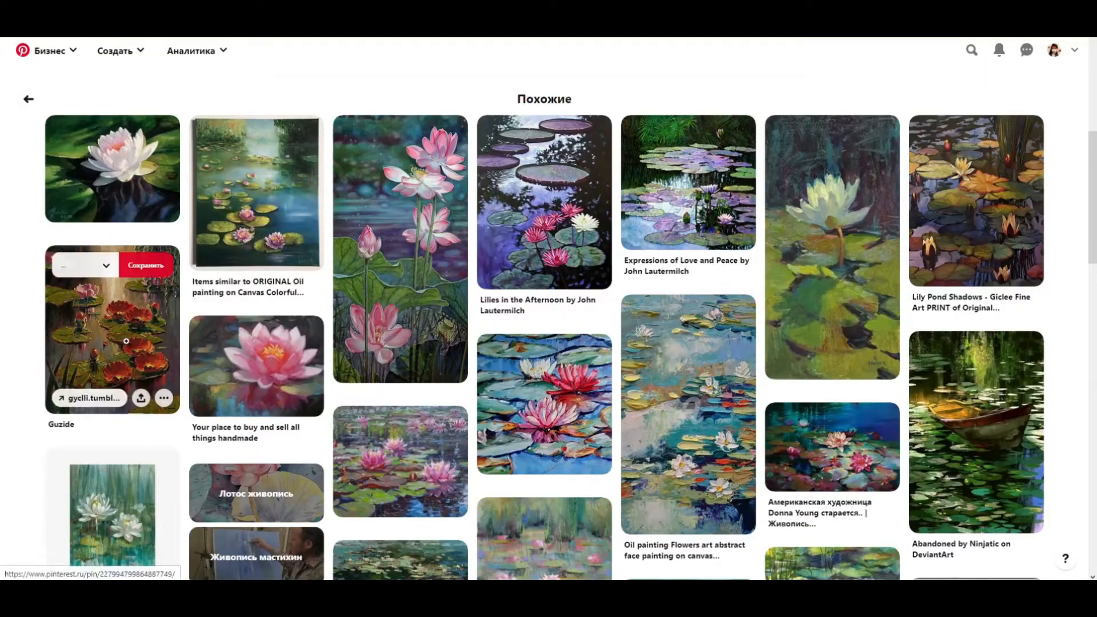
pyautogui.scroll(-15, 995, 268)
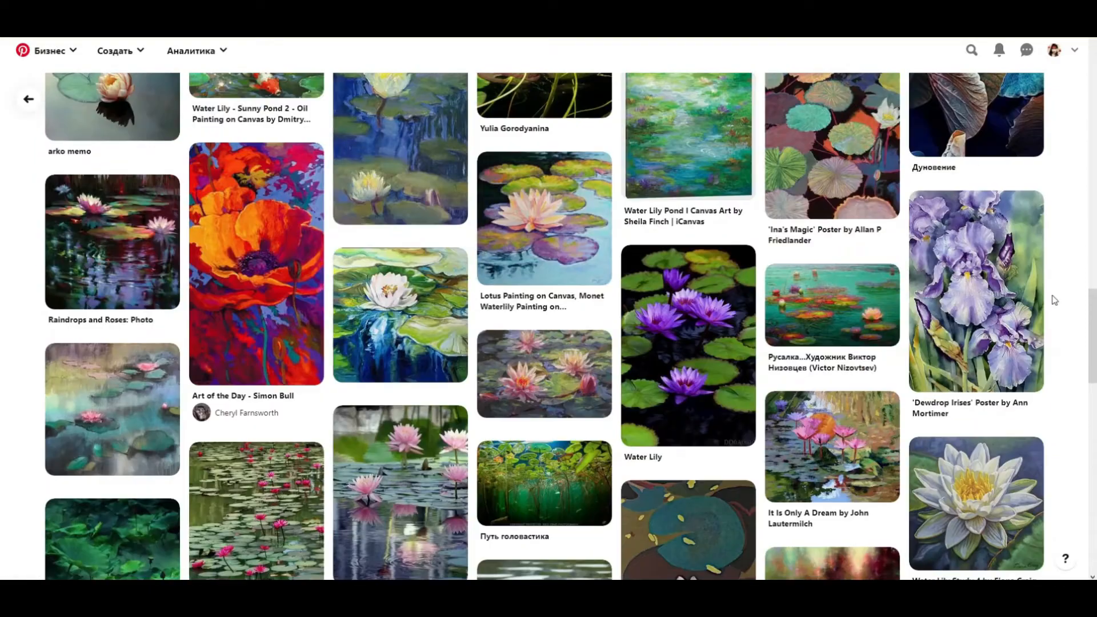
pyautogui.scroll(-10, 1054, 300)
pyautogui.click(980, 315)
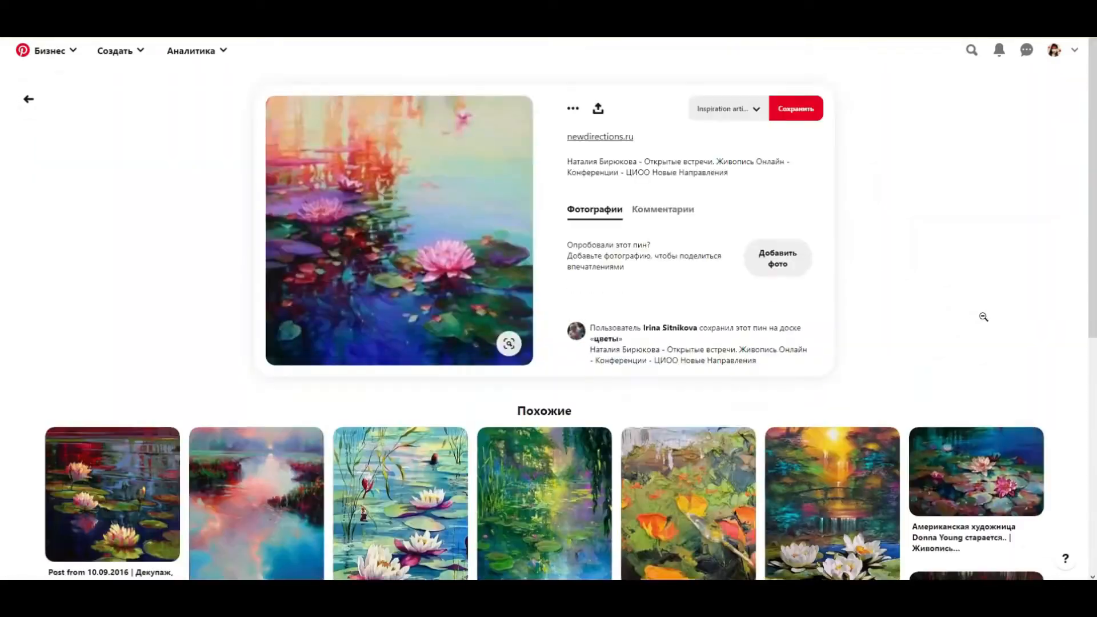
# Save the similar pin of white lilies and koi under a golden sunset to the water painting section.
pyautogui.scroll(-3, 829, 306)
pyautogui.click(827, 277)
pyautogui.click(896, 375)
pyautogui.click(892, 371)
pyautogui.scroll(-8, 1048, 297)
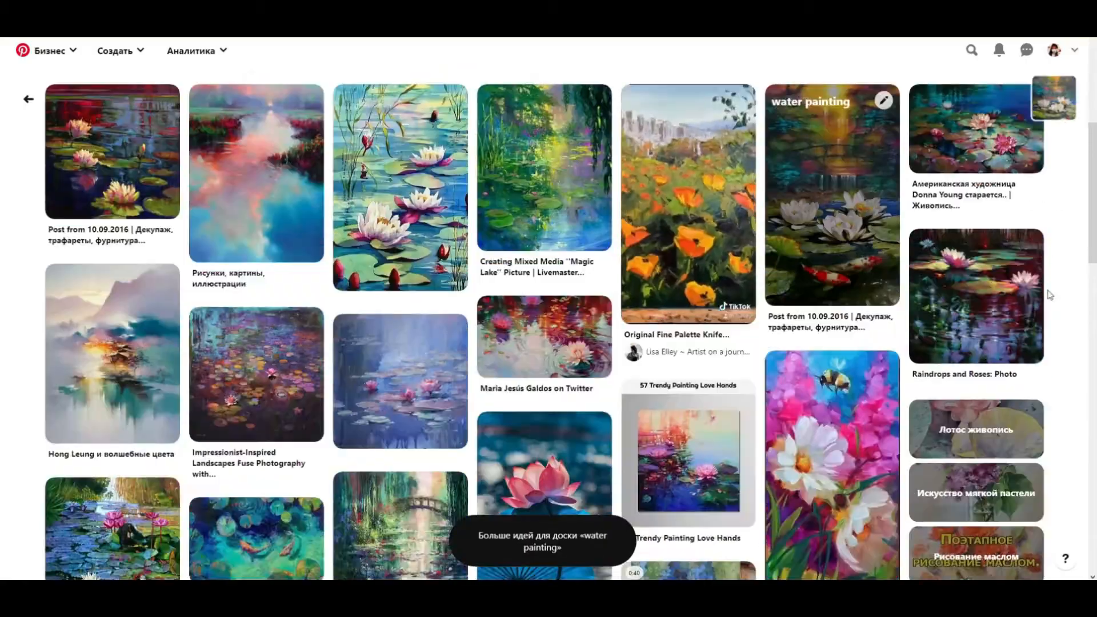
pyautogui.scroll(-15, 1049, 308)
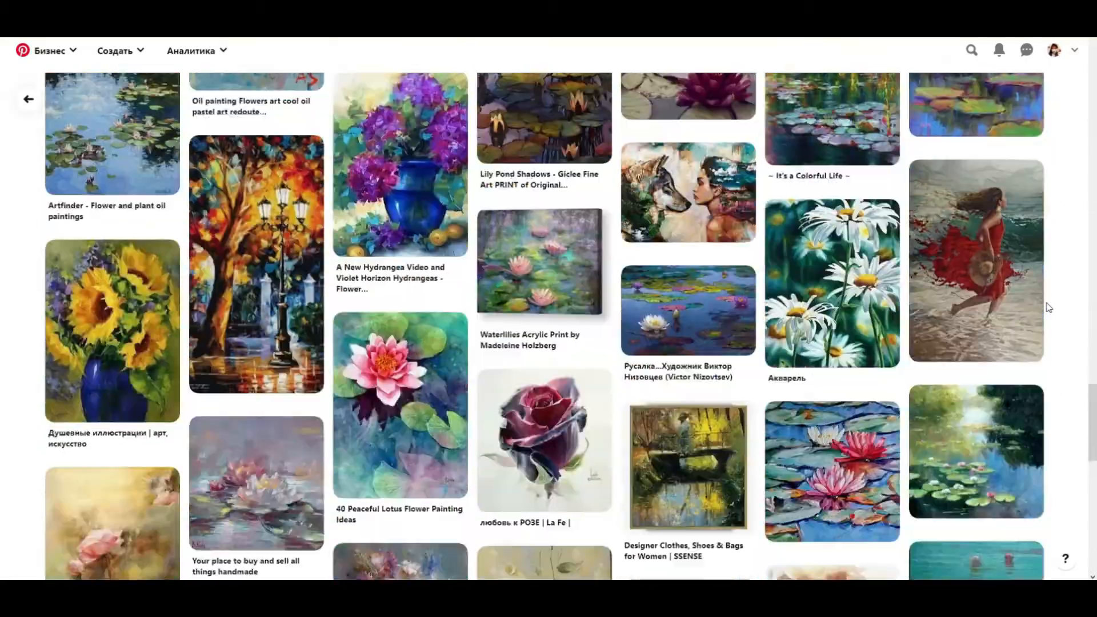
# Go from the profile to the Inspo for Painting board and open its water painting section.
pyautogui.moveTo(1092, 412); pyautogui.dragTo(1092, 57)
pyautogui.click(1073, 50)
pyautogui.click(1016, 146)
pyautogui.click(580, 400)
pyautogui.scroll(-3, 400, 297)
pyautogui.click(360, 332)
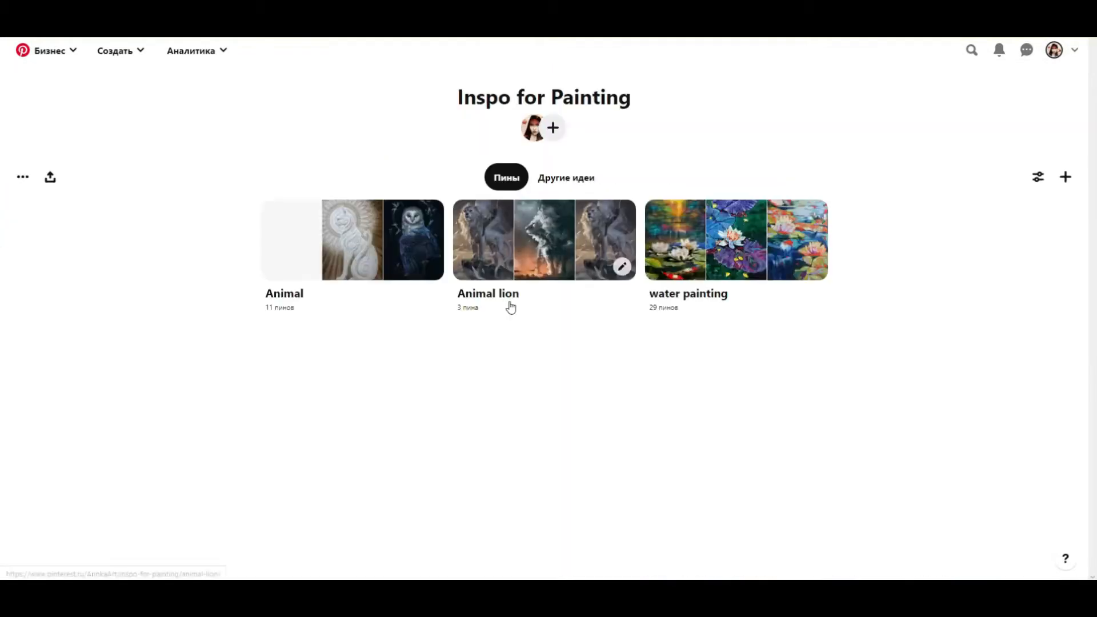
pyautogui.click(737, 240)
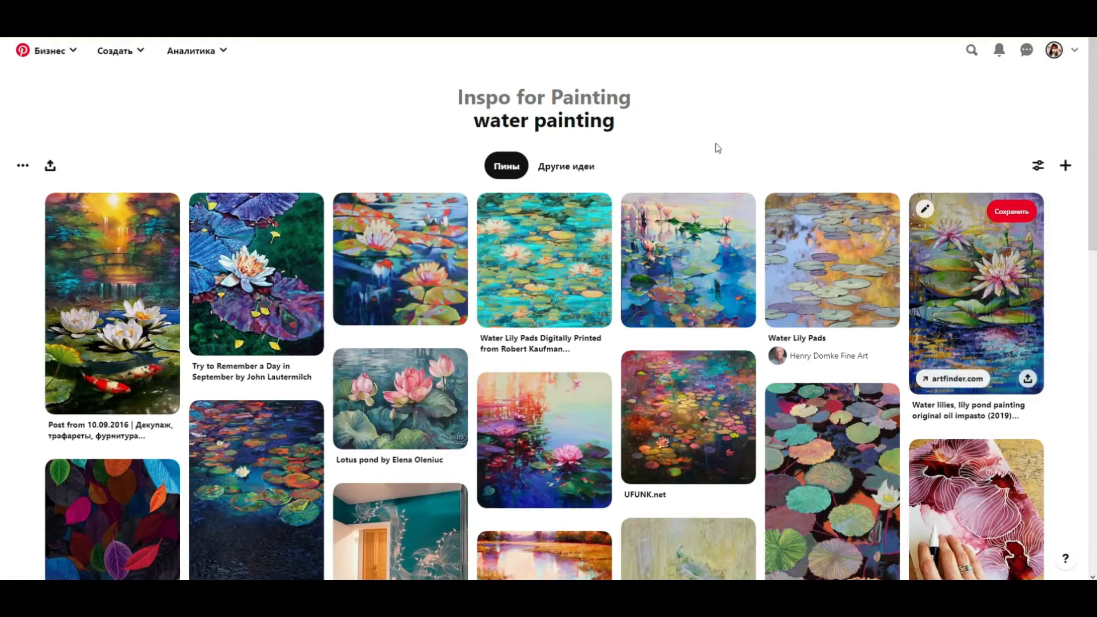
# Copy the image of the pink lily painting with orange reflections from the water painting section.
pyautogui.scroll(-1, 718, 148)
pyautogui.rightClick(568, 343)
pyautogui.rightClick(544, 343)
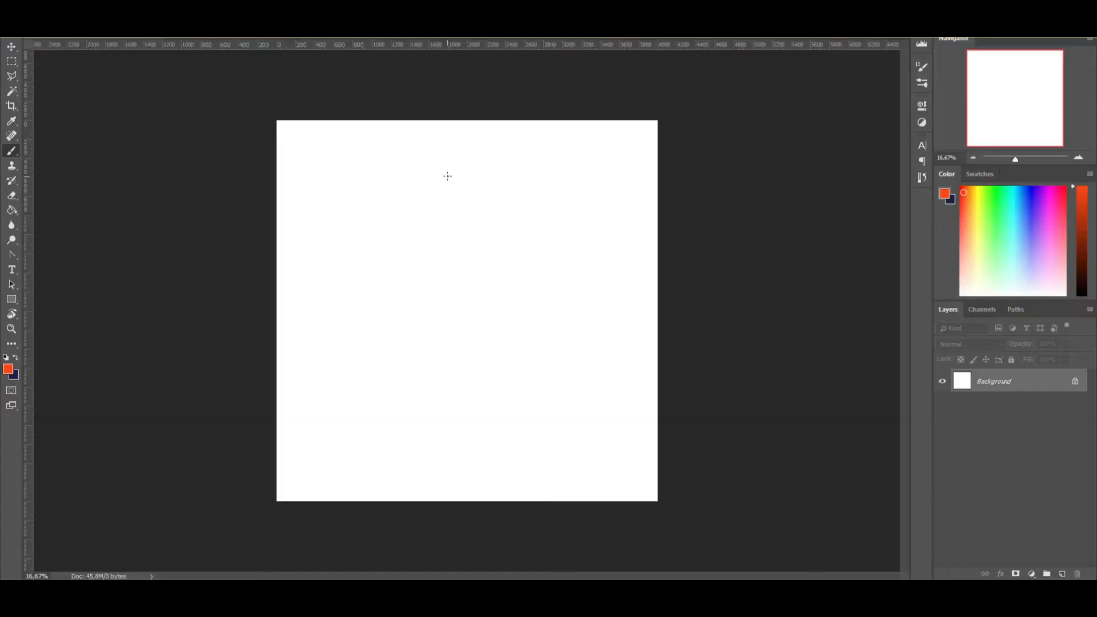
pyautogui.click(1075, 159)
pyautogui.hotkey('ctrl', 'z')
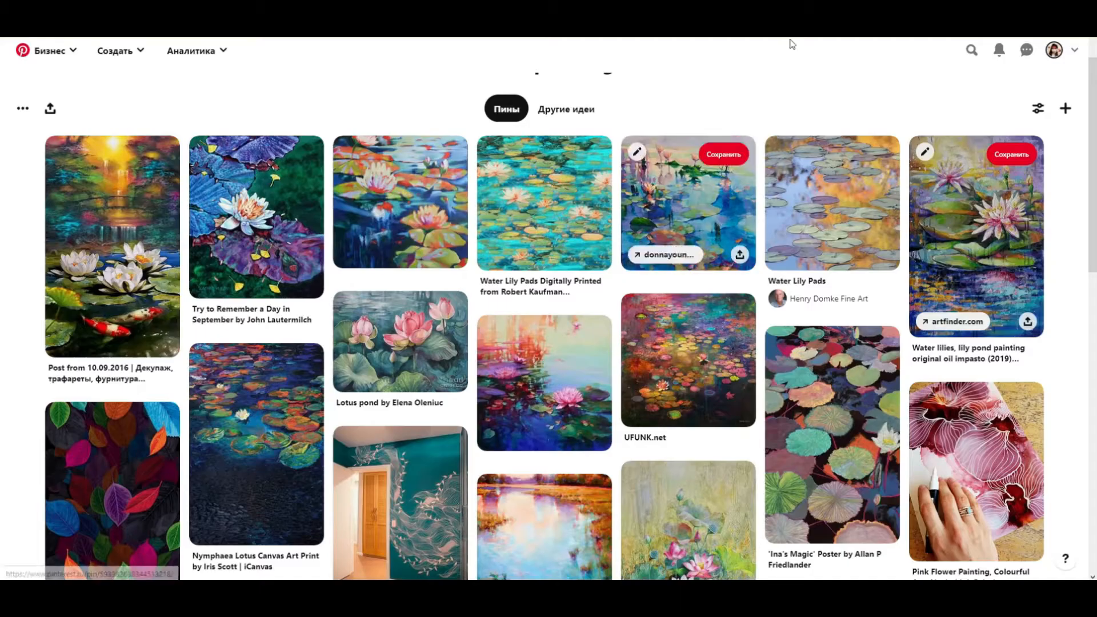
pyautogui.click(436, 201)
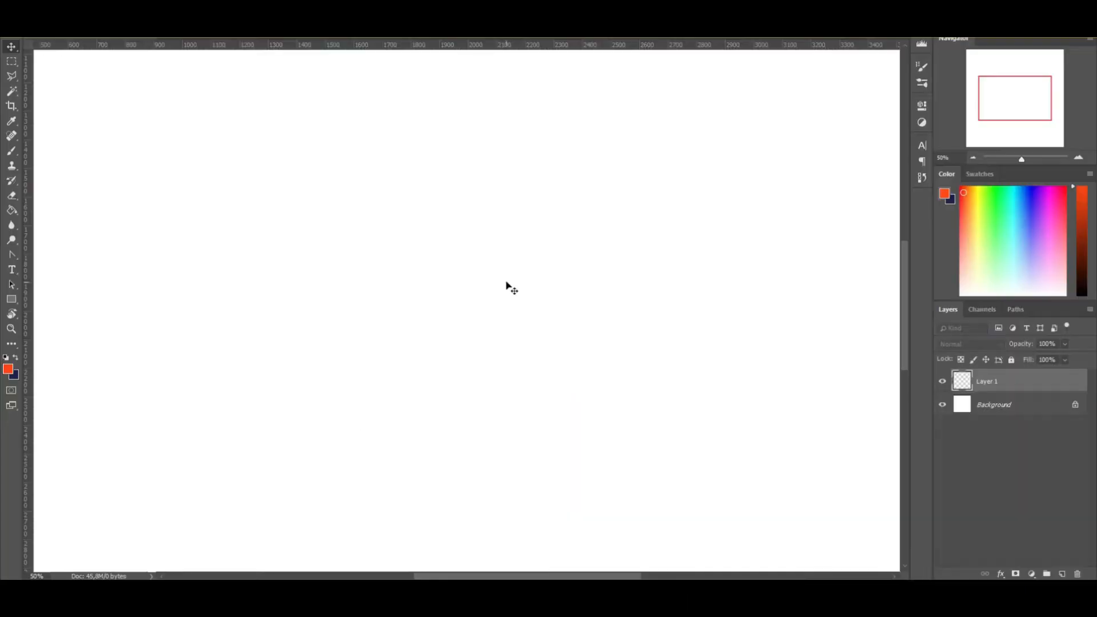
pyautogui.hotkey('ctrl', 'z')
# In Photoshop, resize the blank image to 2000 × 2000 px and paste the copied lily painting as a new layer.
pyautogui.hotkey('ctrl', 'alt', 'i')
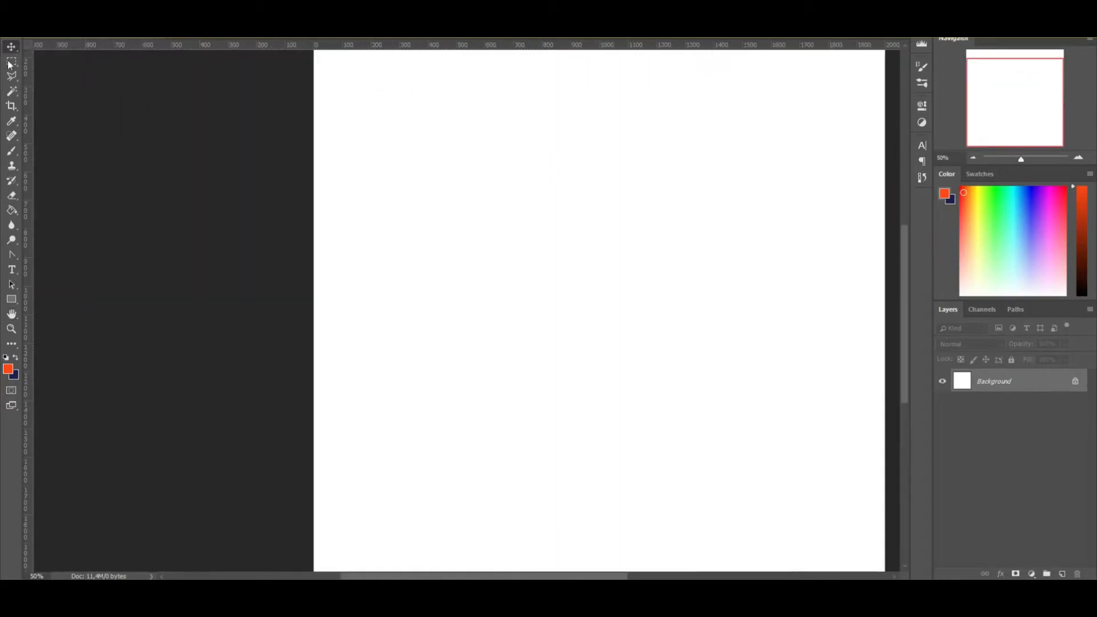
pyautogui.hotkey('ctrl', 'v')
pyautogui.click(11, 47)
pyautogui.scroll(2, 7, 326)
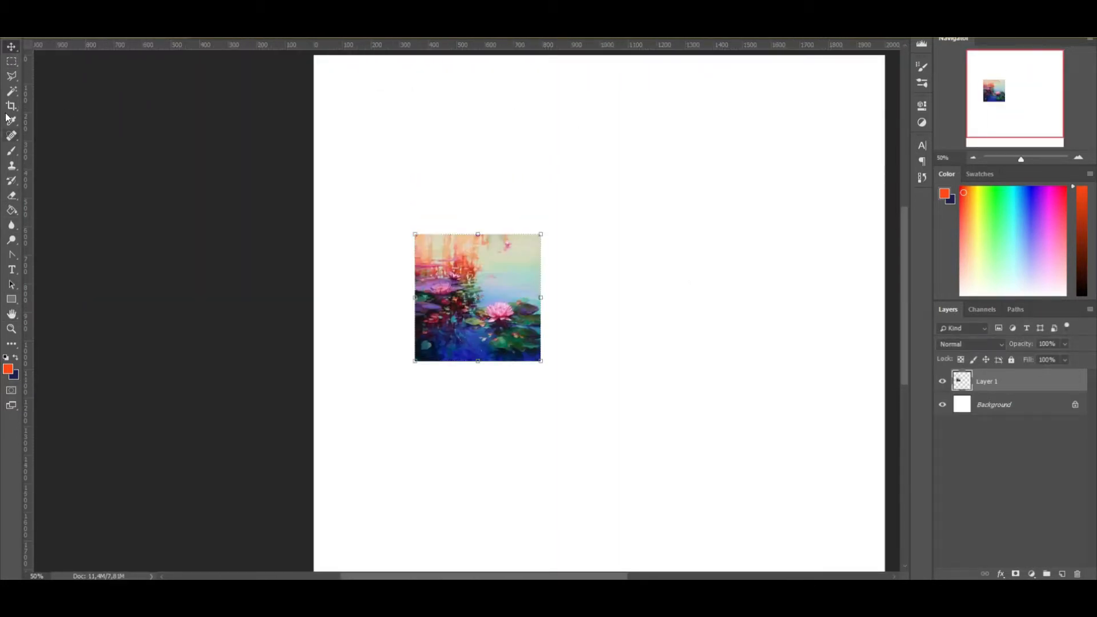
pyautogui.hotkey('ctrl', '-')
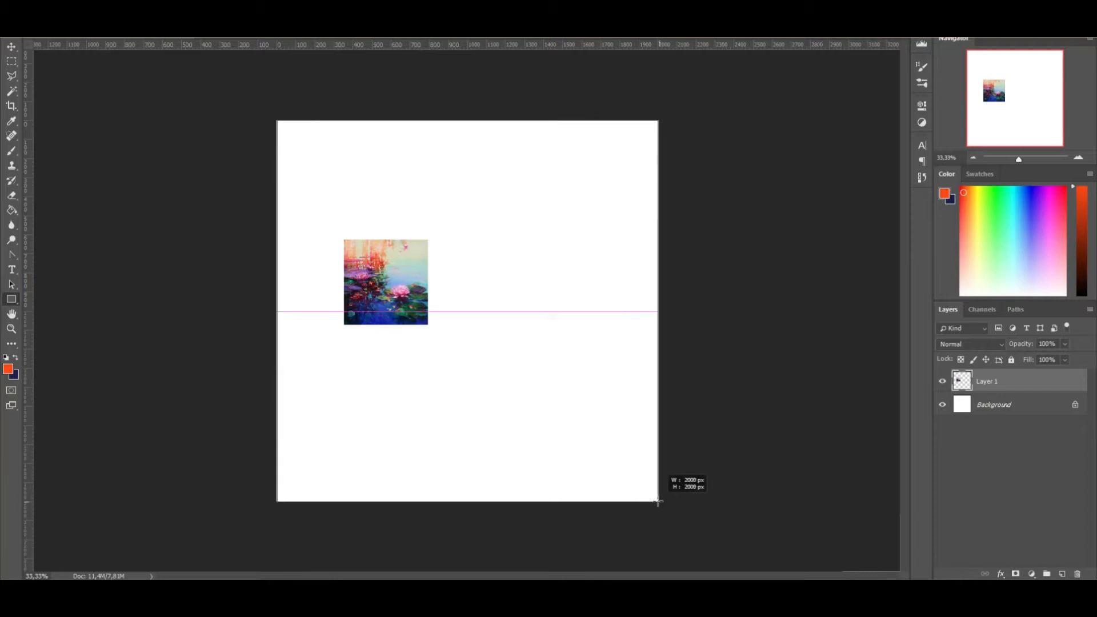
# Draw a 2000 × 2000 px orange rectangle covering the whole canvas and place its layer beneath the painting layer.
pyautogui.moveTo(661, 502); pyautogui.dragTo(658, 501)
pyautogui.moveTo(274, 119); pyautogui.dragTo(275, 120)
pyautogui.moveTo(994, 390); pyautogui.dragTo(994, 415)
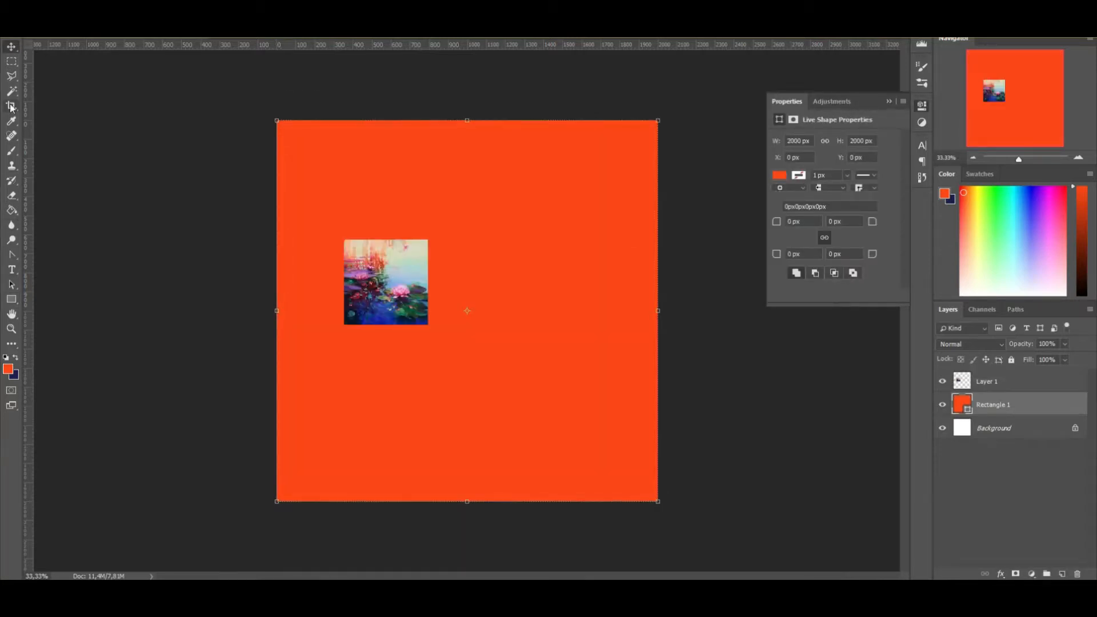
# Extend the canvas with the Crop tool by about 714 px to the left of the orange square.
pyautogui.moveTo(278, 310); pyautogui.dragTo(221, 297)
pyautogui.press('Return')
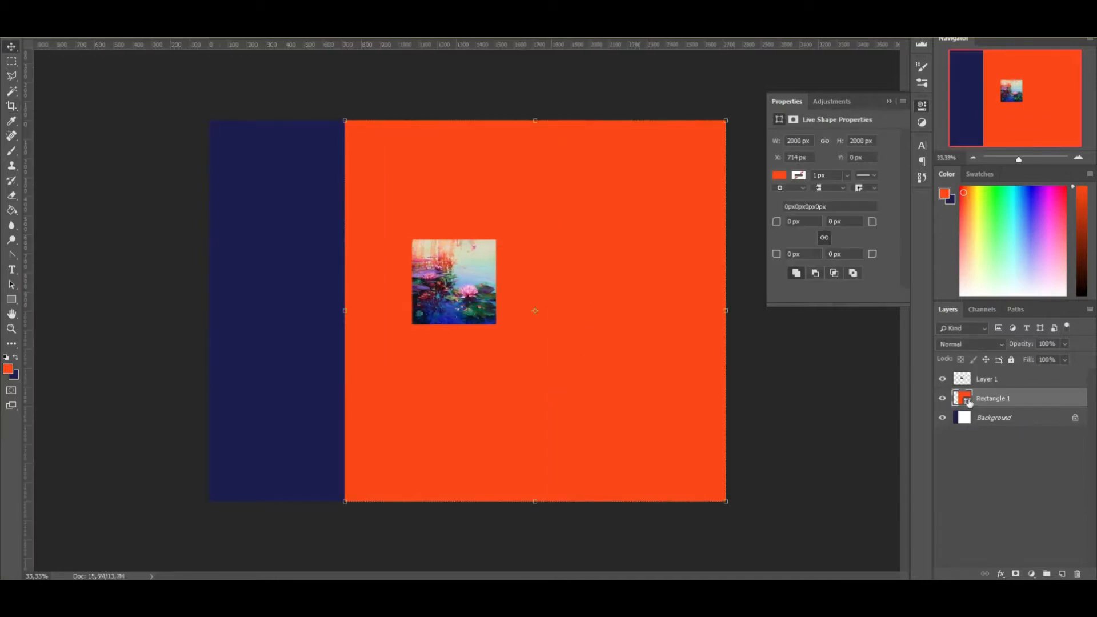
# Select the orange rectangle's area, create a new layer group and mask the group to that square area.
pyautogui.rightClick(967, 404)
pyautogui.click(899, 271)
pyautogui.click(1047, 574)
pyautogui.click(448, 184)
pyautogui.click(543, 211)
pyautogui.click(1009, 418)
pyautogui.click(703, 349)
pyautogui.click(978, 399)
pyautogui.click(1016, 573)
# Rename the masked group to "frame" and delete the orange rectangle layer.
pyautogui.doubleClick(1019, 400)
pyautogui.write('frame')
pyautogui.press('Return')
pyautogui.click(1006, 418)
pyautogui.press('Delete')
# Move the lily painting to the upper-left corner of the dark side strip and put it in a group named "inspo".
pyautogui.press('v')
pyautogui.moveTo(461, 265)
pyautogui.mouseDown()
pyautogui.moveTo(286, 154)
pyautogui.moveTo(272, 164)
pyautogui.mouseUp()
pyautogui.click(1046, 574)
pyautogui.doubleClick(988, 375)
pyautogui.write('inspo')
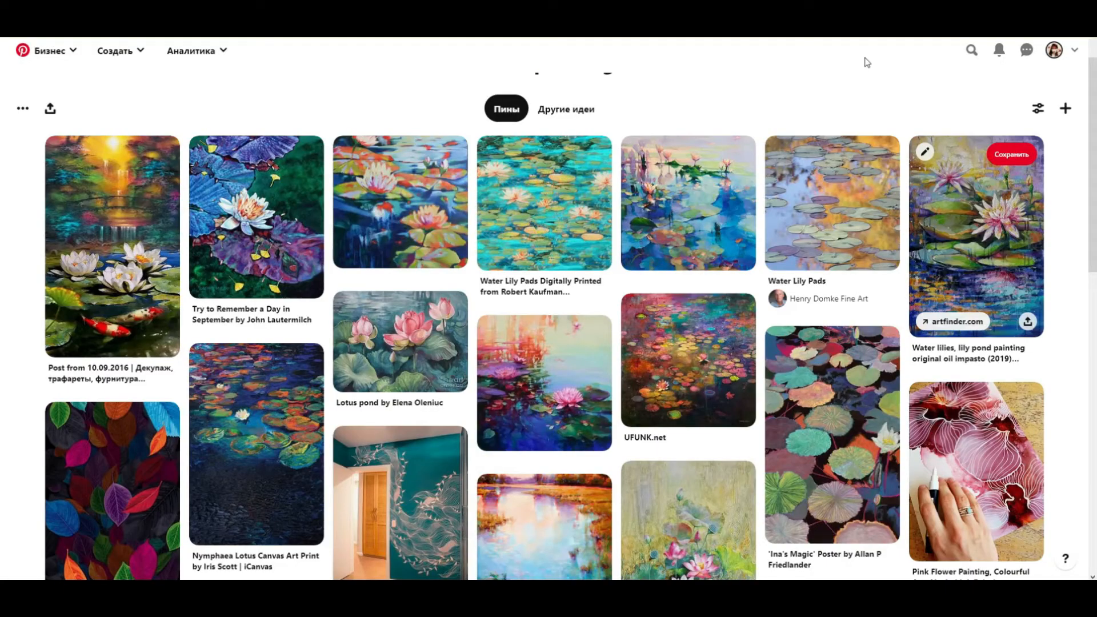
# Copy the dark lotus pond painting from the Pinterest section and paste it in Photoshop below the first reference in the side strip.
pyautogui.rightClick(263, 403)
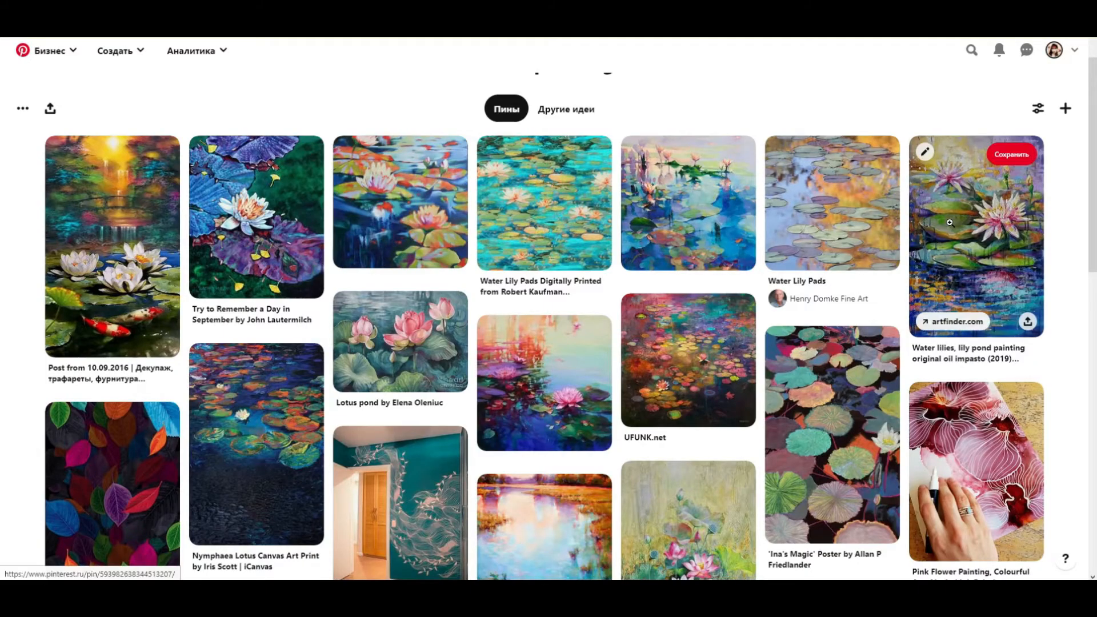
pyautogui.scroll(-5, 1068, 221)
pyautogui.scroll(-4, 1068, 221)
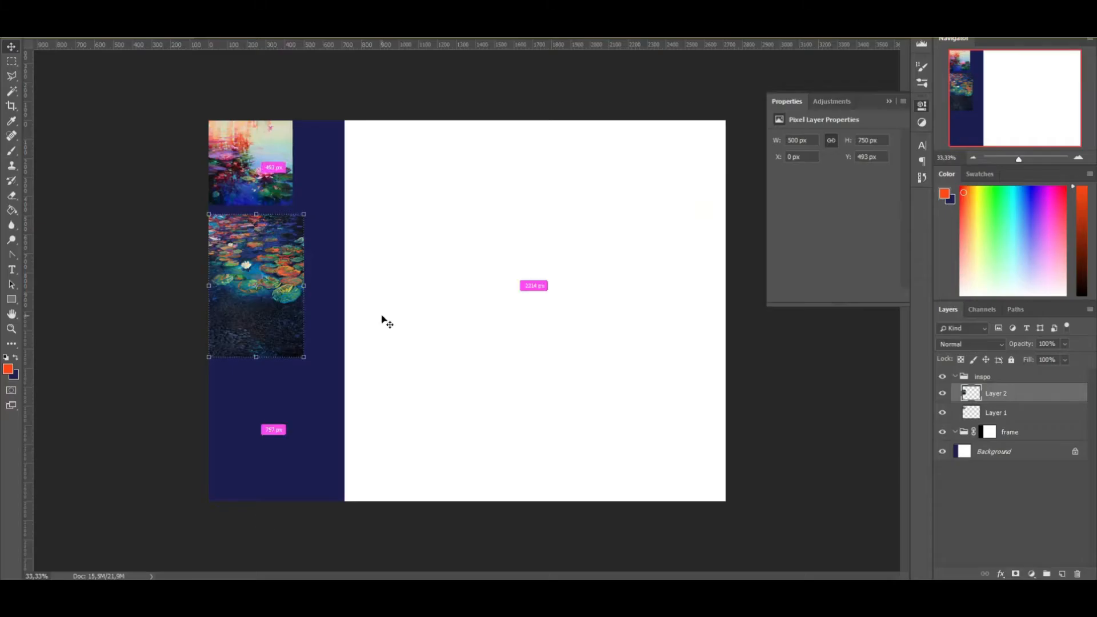
pyautogui.moveTo(380, 319); pyautogui.dragTo(288, 377)
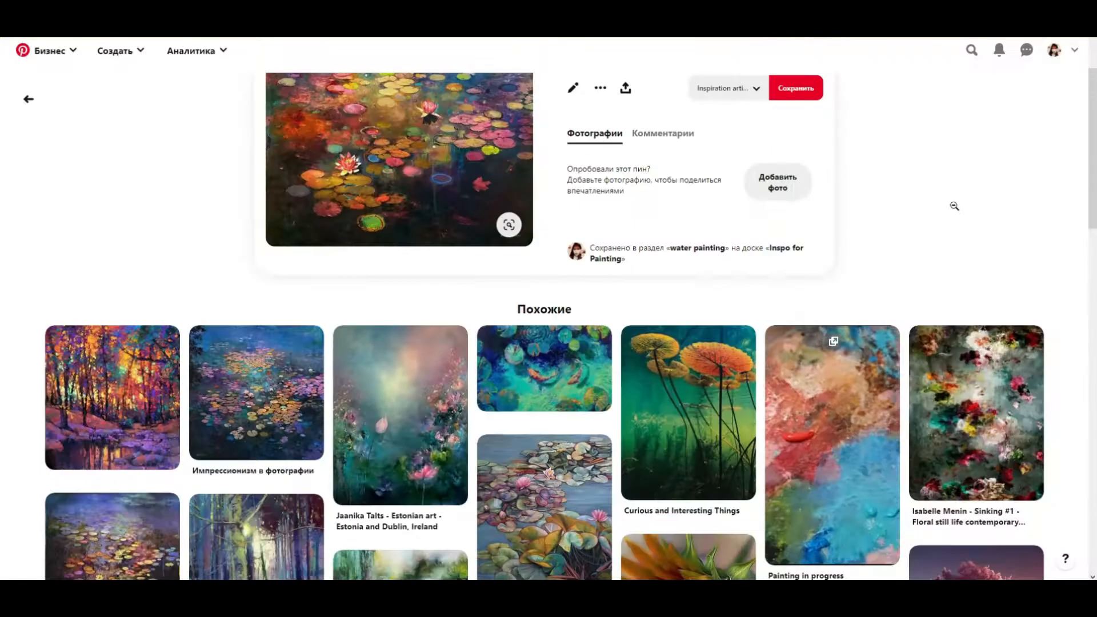
# Copy the dark brown pond painting with golden lily pads from Pinterest, paste it in Photoshop beside the first reference and scale it down.
pyautogui.scroll(-5, 955, 213)
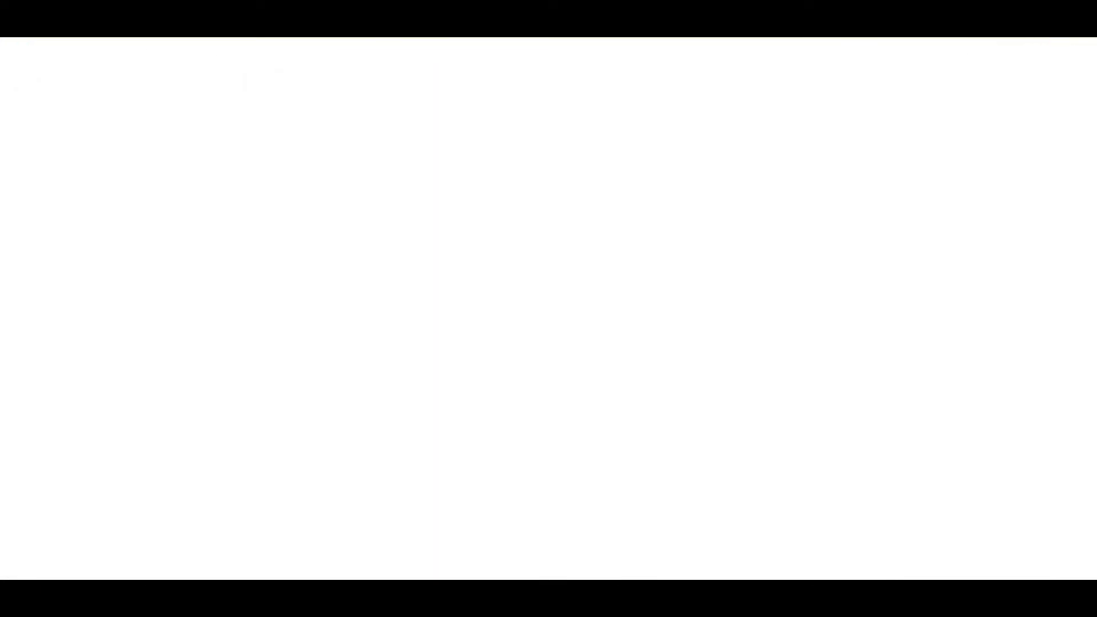
pyautogui.rightClick(466, 262)
pyautogui.click(512, 400)
pyautogui.scroll(-5, 543, 343)
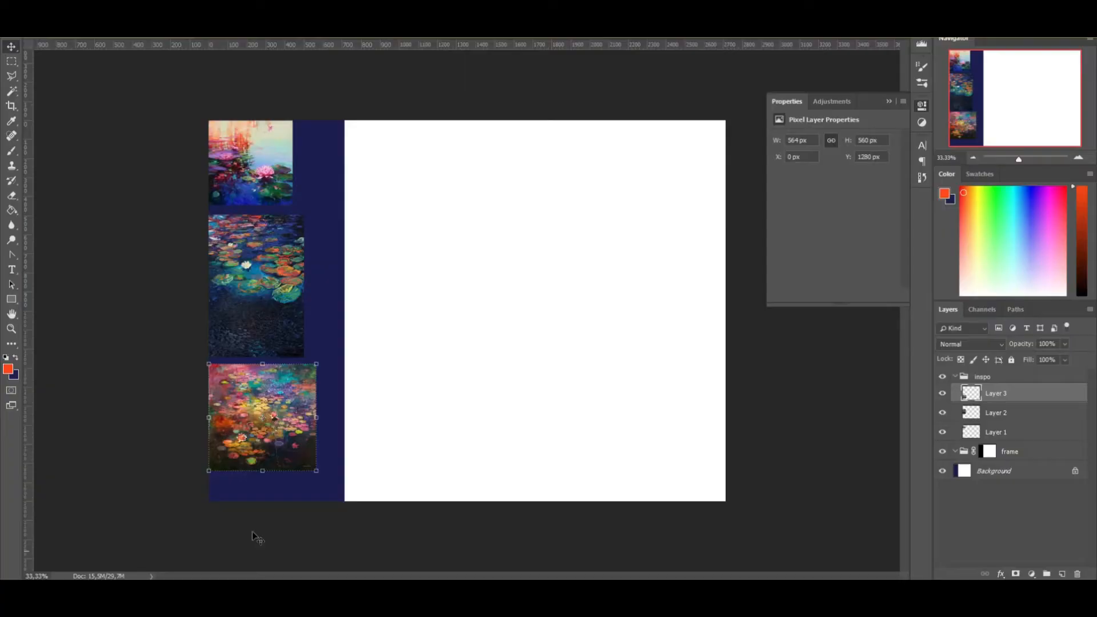
pyautogui.hotkey('ctrl', 'v')
pyautogui.moveTo(491, 280); pyautogui.dragTo(382, 147)
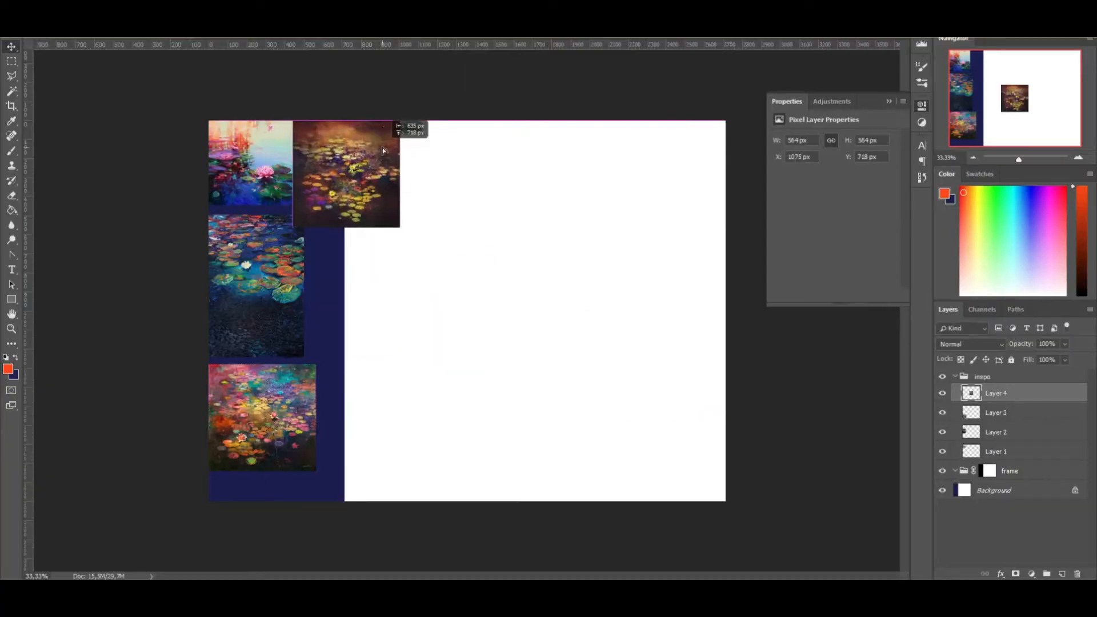
pyautogui.hotkey('ctrl', 't')
pyautogui.moveTo(399, 227); pyautogui.dragTo(380, 207)
pyautogui.click(289, 393)
pyautogui.moveTo(334, 150)
pyautogui.mouseDown()
pyautogui.moveTo(378, 148)
pyautogui.moveTo(334, 148)
pyautogui.mouseUp()
# Extend the canvas slightly to the left with the Crop tool and shift the three left-column references into the added space.
pyautogui.moveTo(209, 318); pyautogui.dragTo(187, 318)
pyautogui.press('Return')
pyautogui.press('v')
pyautogui.keyDown('shift'); pyautogui.click(266, 164); pyautogui.keyUp('shift')
pyautogui.keyDown('shift'); pyautogui.click(268, 269); pyautogui.keyUp('shift')
pyautogui.moveTo(294, 415); pyautogui.dragTo(248, 407)
pyautogui.click(235, 166)
pyautogui.keyDown('shift'); pyautogui.click(240, 274); pyautogui.keyUp('shift')
pyautogui.keyDown('shift'); pyautogui.click(252, 407); pyautogui.keyUp('shift')
pyautogui.click(321, 111)
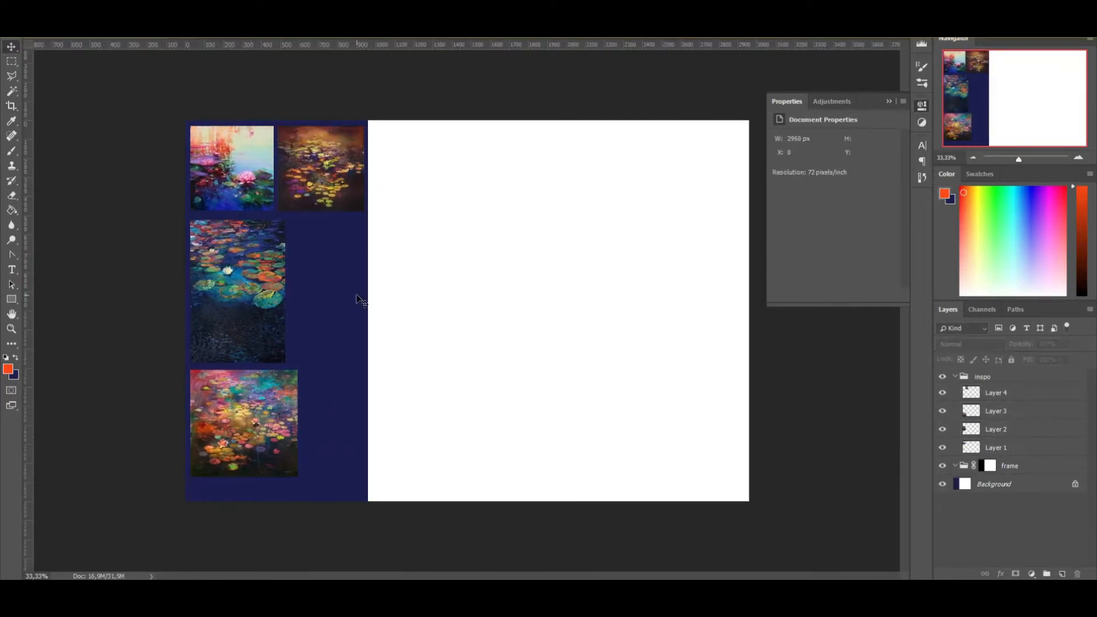
# Copy the abstract orange and blue painting from Pinterest, paste it beside the dark lotus pond reference and enlarge it to the same height.
pyautogui.hotkey('alt', 'Tab')
pyautogui.hotkey('alt', 'Left')
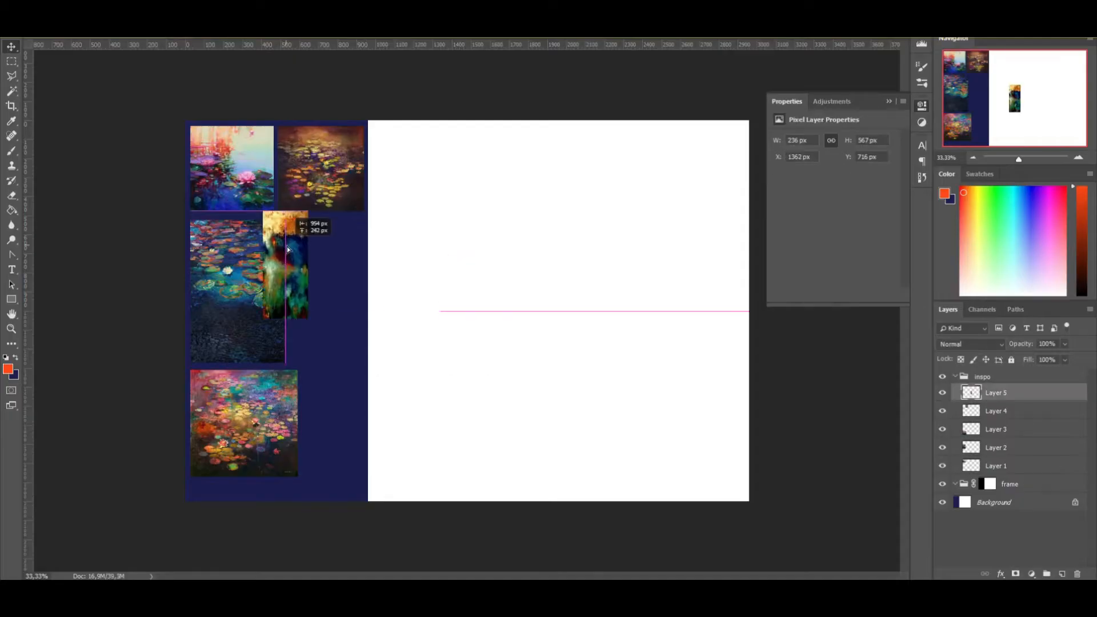
pyautogui.moveTo(314, 318)
pyautogui.mouseDown()
pyautogui.moveTo(343, 331)
pyautogui.moveTo(366, 374)
pyautogui.moveTo(362, 363)
pyautogui.mouseUp()
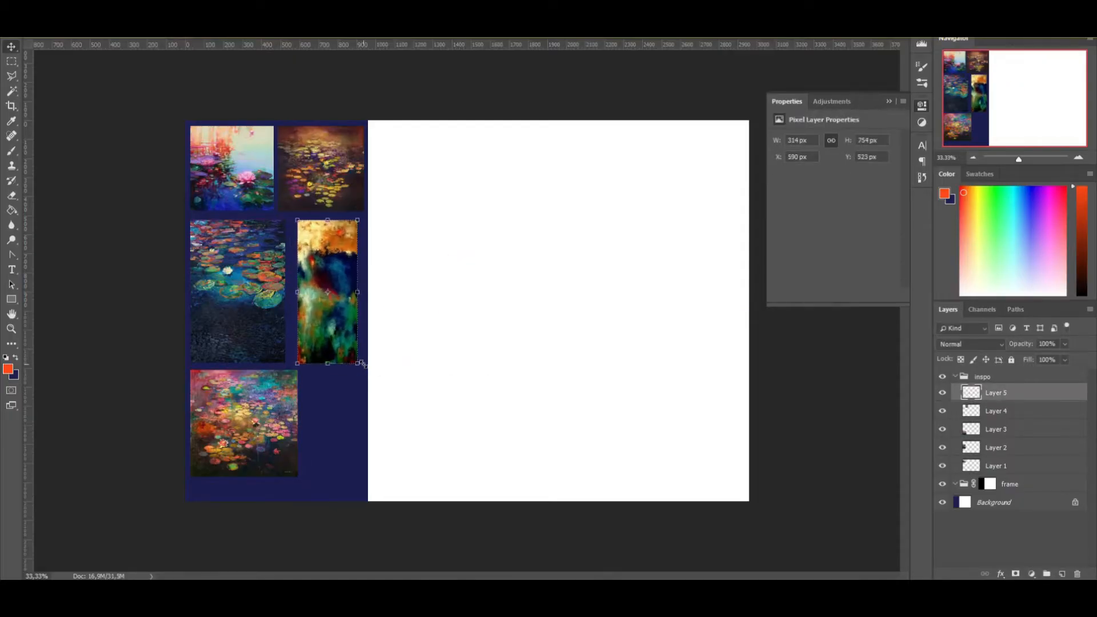
# Copy the gray and gold lotus painting from Pinterest, paste it in Photoshop and scale it to fit below the abstract painting.
pyautogui.hotkey('alt', 'Tab')
pyautogui.scroll(2, 717, 544)
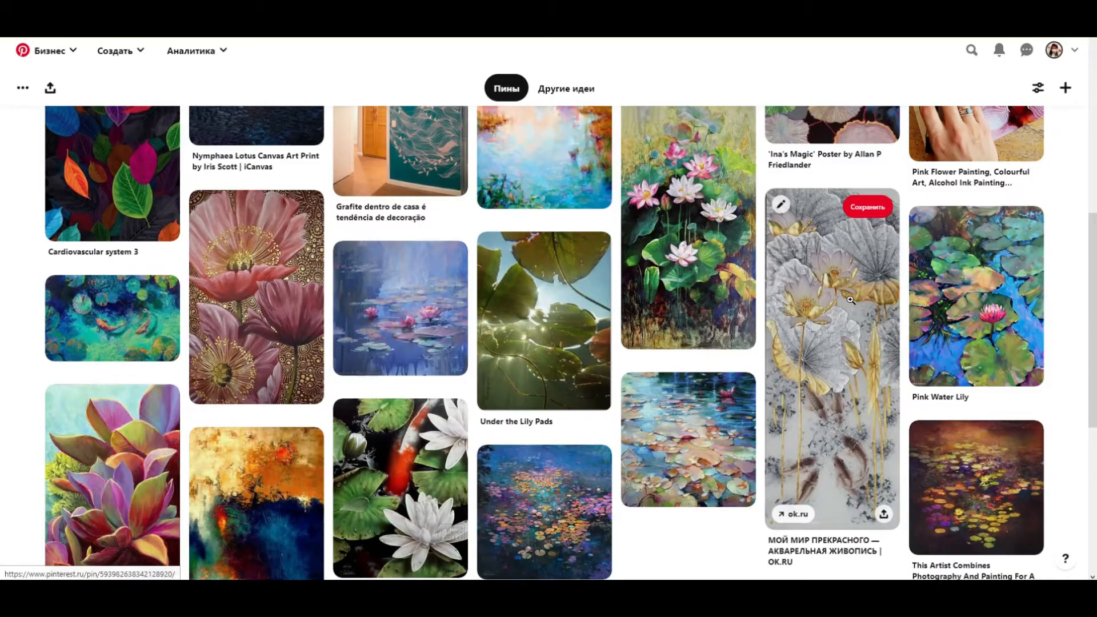
pyautogui.click(851, 300)
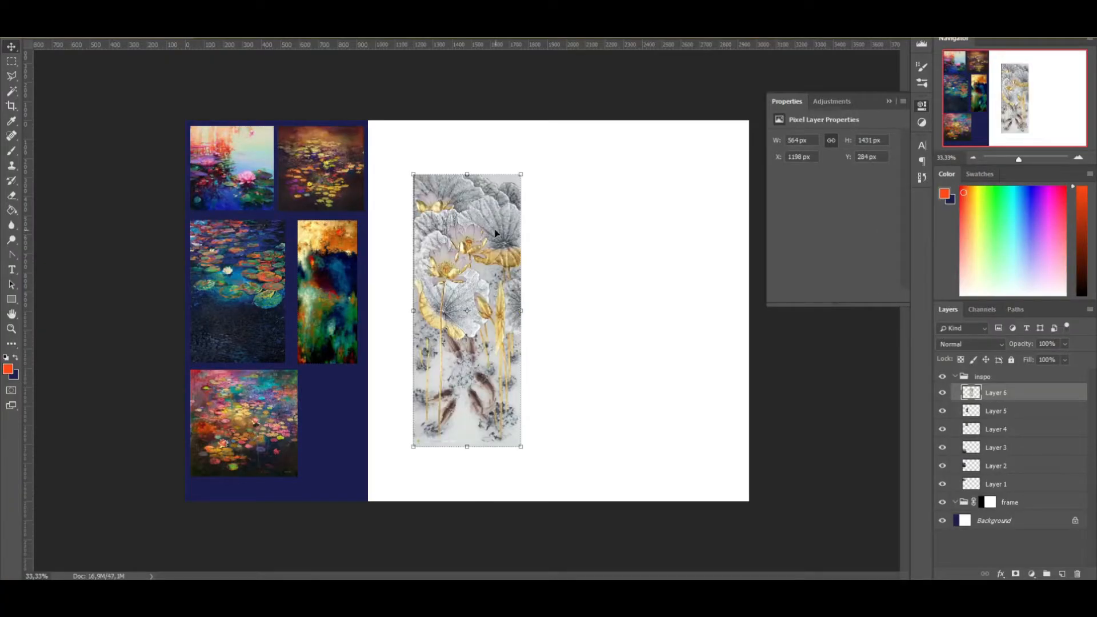
pyautogui.moveTo(497, 228); pyautogui.dragTo(390, 284)
pyautogui.moveTo(416, 227); pyautogui.dragTo(367, 357)
pyautogui.moveTo(351, 390); pyautogui.dragTo(340, 405)
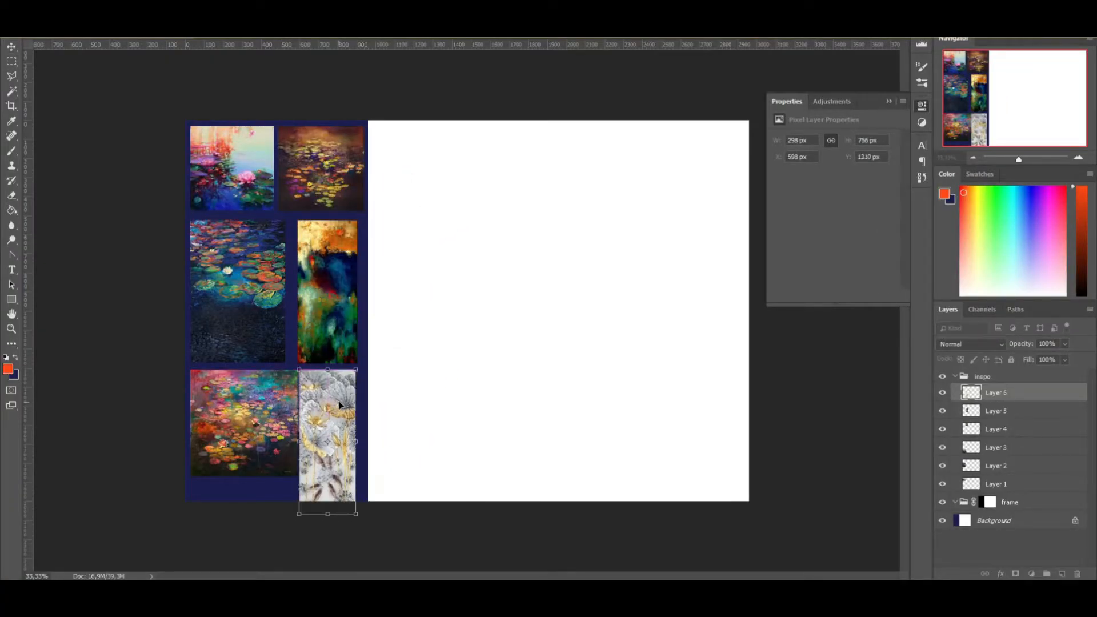
pyautogui.press('Return')
# Scale down the colorful lily pond reference at the bottom of the left column to leave a gap beside the gray lotus painting.
pyautogui.click(279, 443)
pyautogui.moveTo(298, 476); pyautogui.dragTo(290, 469)
pyautogui.press('Return')
pyautogui.click(120, 240)
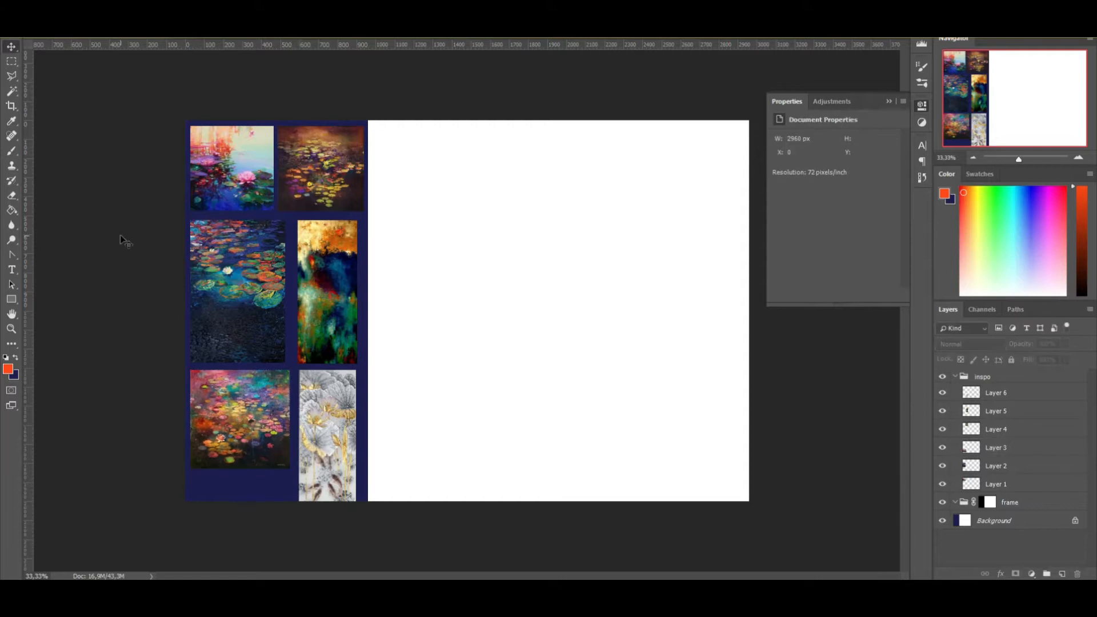
# Copy the part of the gray lotus reference inside the canvas onto a new layer and delete its original layer.
pyautogui.click(323, 439)
pyautogui.click(73, 6)
pyautogui.moveTo(98, 6)
pyautogui.click(247, 89)
pyautogui.press('v')
pyautogui.click(1013, 414)
pyautogui.press('Delete')
# Add a white 2 px inside stroke to the "inspo" group.
pyautogui.rightClick(989, 375)
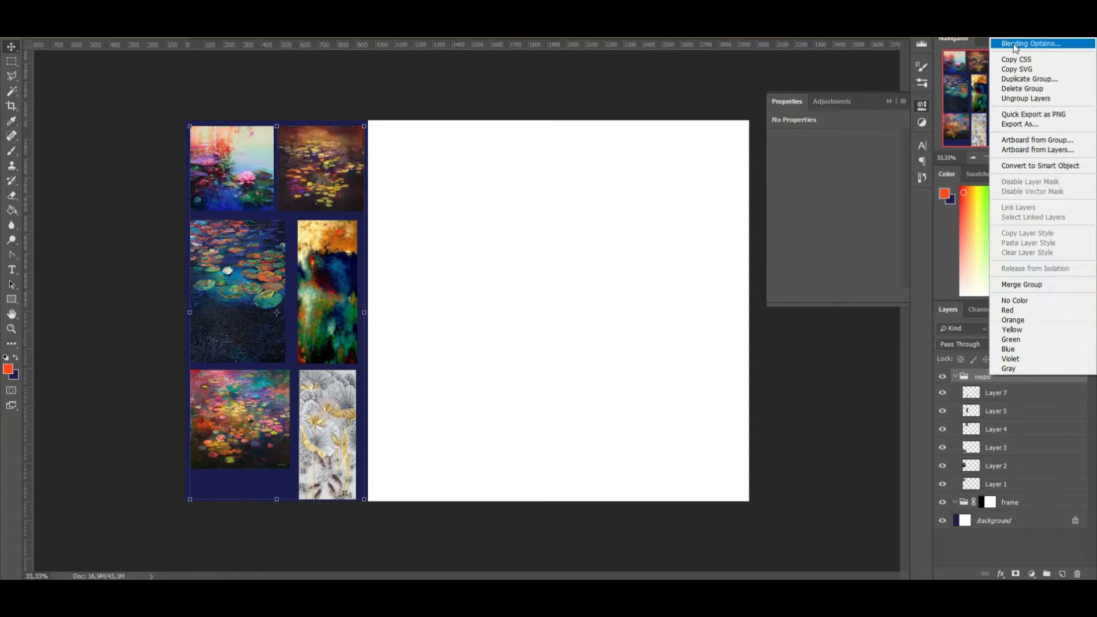
pyautogui.click(1031, 44)
pyautogui.click(401, 372)
pyautogui.click(568, 409)
pyautogui.click(393, 382)
pyautogui.click(649, 375)
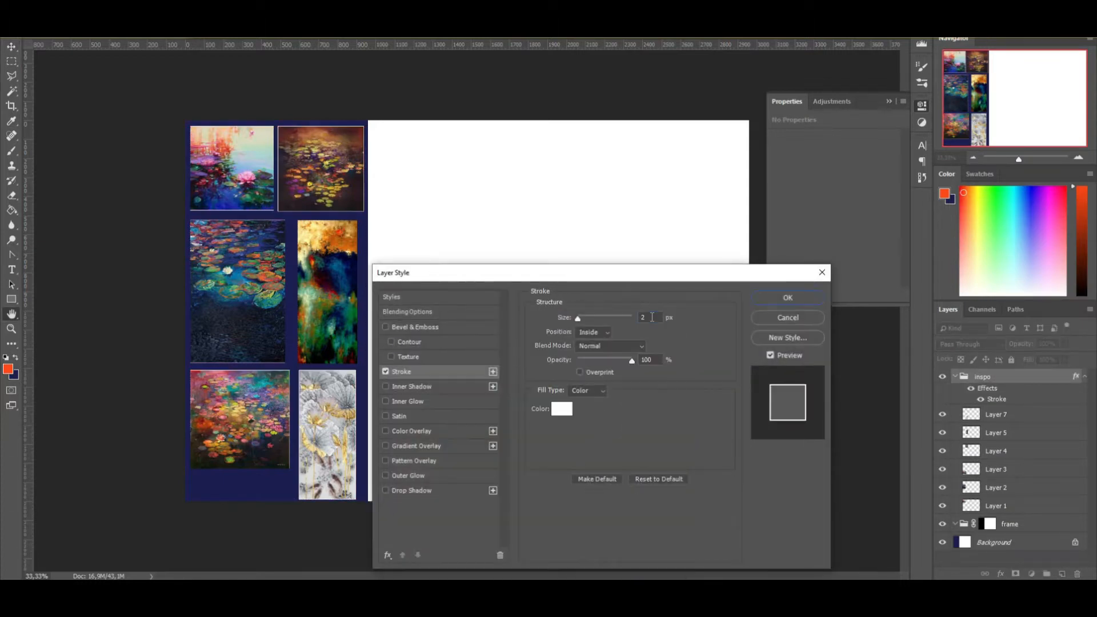
pyautogui.press('Return')
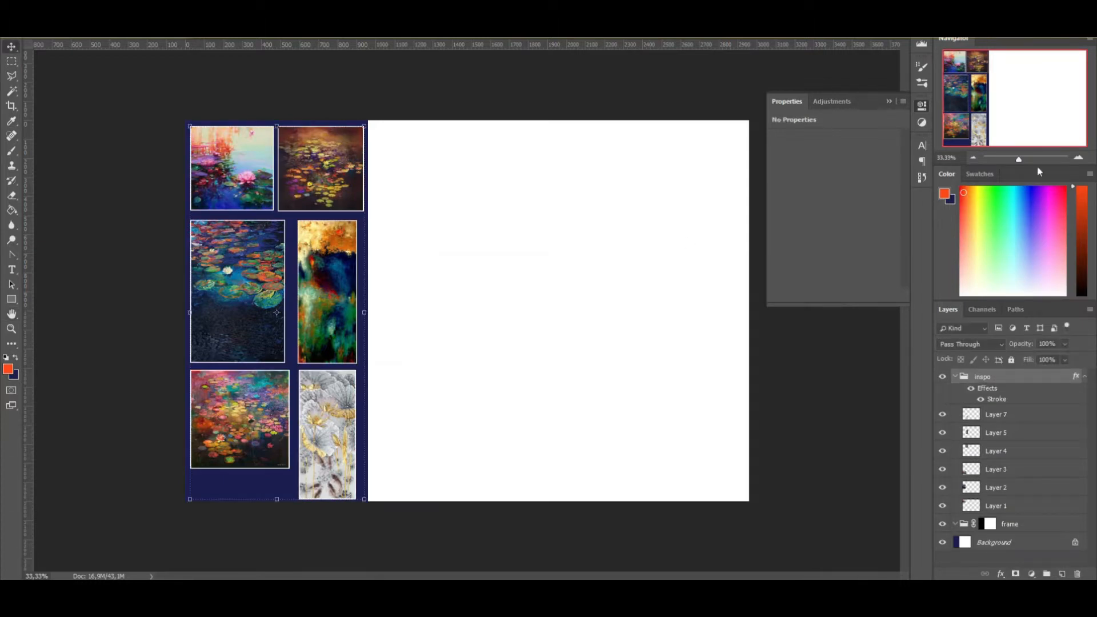
# Copy the 'Ina's Magic' lily pad poster from the Pinterest section and paste it into the Photoshop reference board.
pyautogui.hotkey('ctrl', '+')
pyautogui.scroll(-3, 173, 331)
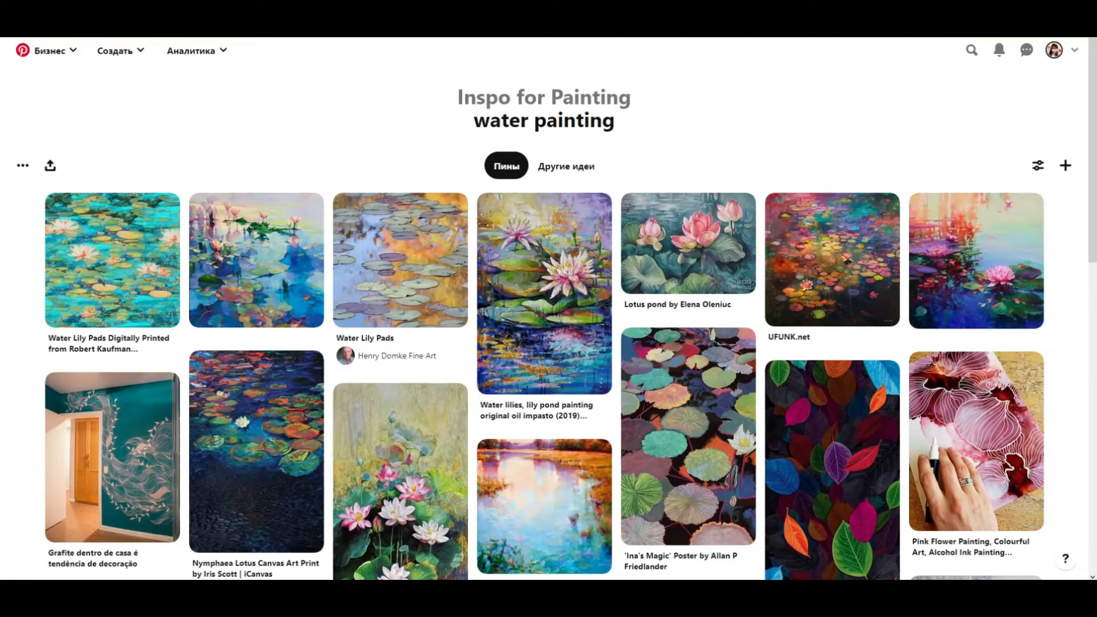
pyautogui.scroll(-4, 982, 96)
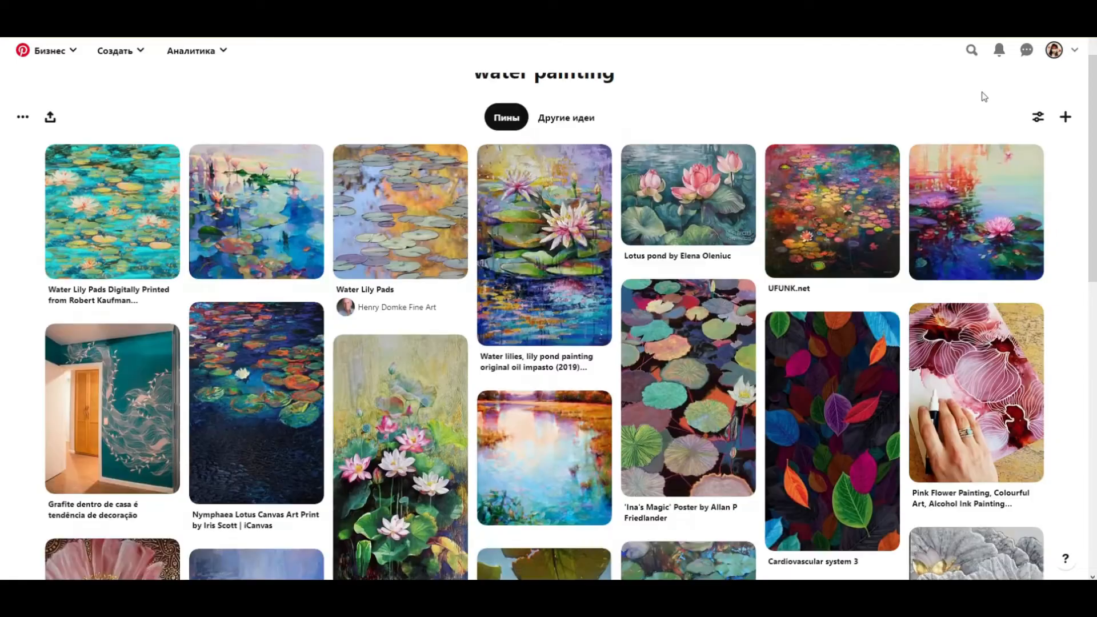
pyautogui.rightClick(715, 207)
pyautogui.click(774, 340)
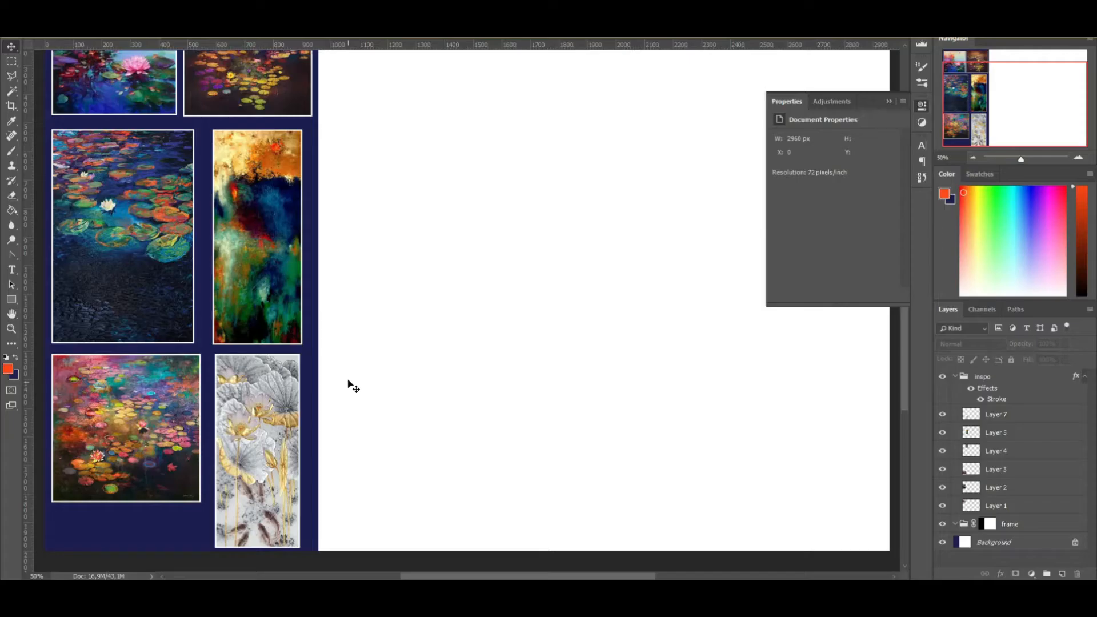
pyautogui.scroll(-1, 348, 385)
pyautogui.hotkey('ctrl', 'v')
# Rotate the pasted lily pad poster to landscape, scale it to about 498 × 309 px and place it at the left column's lower end.
pyautogui.hotkey('alt', 'e')
pyautogui.moveTo(74, 249)
pyautogui.click(223, 349)
pyautogui.moveTo(180, 432); pyautogui.dragTo(200, 459)
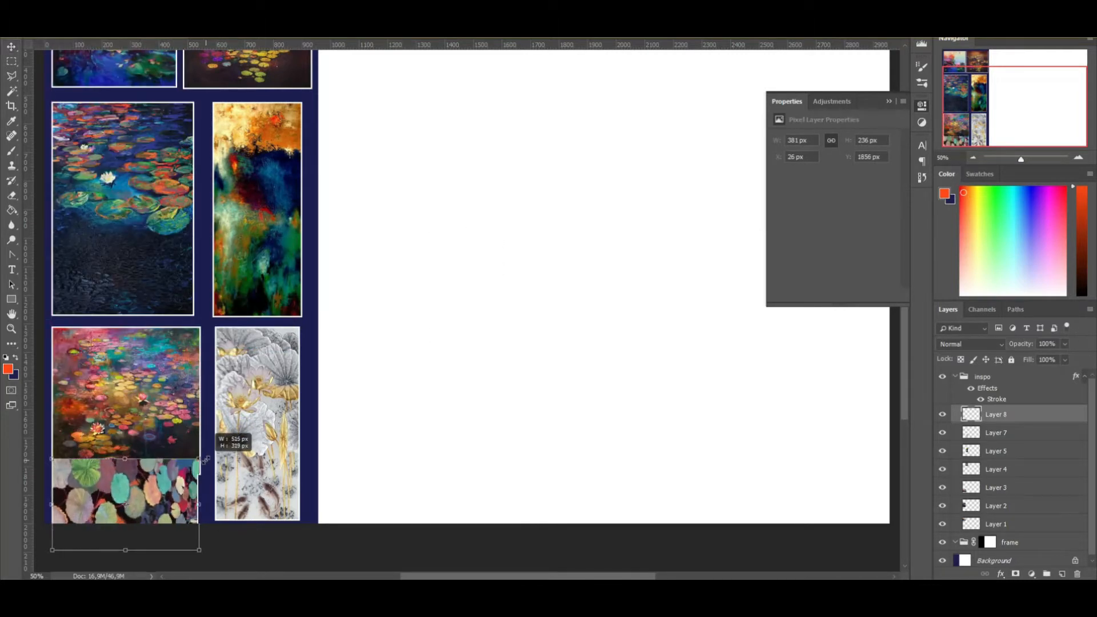
pyautogui.moveTo(200, 551); pyautogui.dragTo(142, 480)
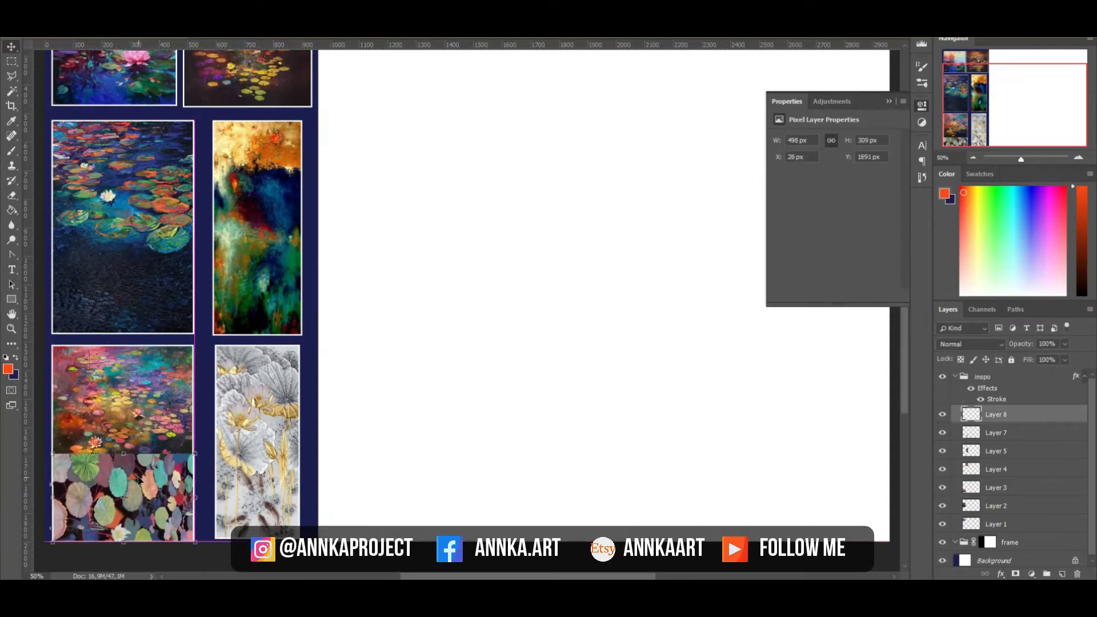
pyautogui.moveTo(230, 486); pyautogui.dragTo(231, 486)
pyautogui.hotkey('ctrl', 'd')
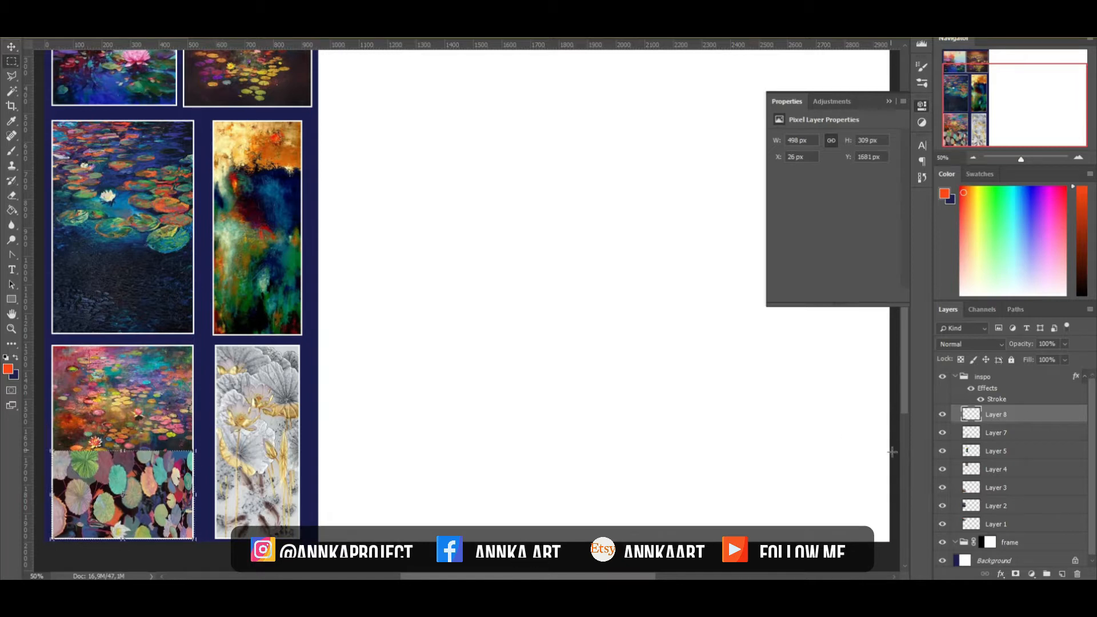
# Move the poster's layer to the bottom of the "inspo" group and delete its upper strip overlapping the colorful pond painting.
pyautogui.moveTo(1006, 414); pyautogui.dragTo(1006, 535)
pyautogui.moveTo(43, 484); pyautogui.dragTo(38, 483)
pyautogui.press('Delete')
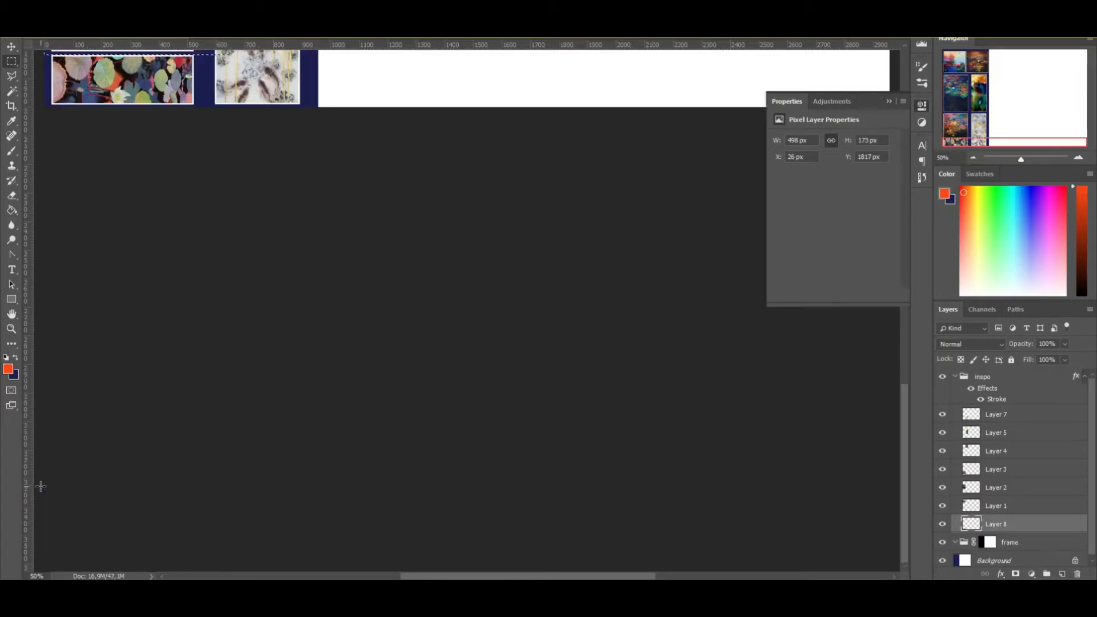
pyautogui.hotkey('ctrl', 'd')
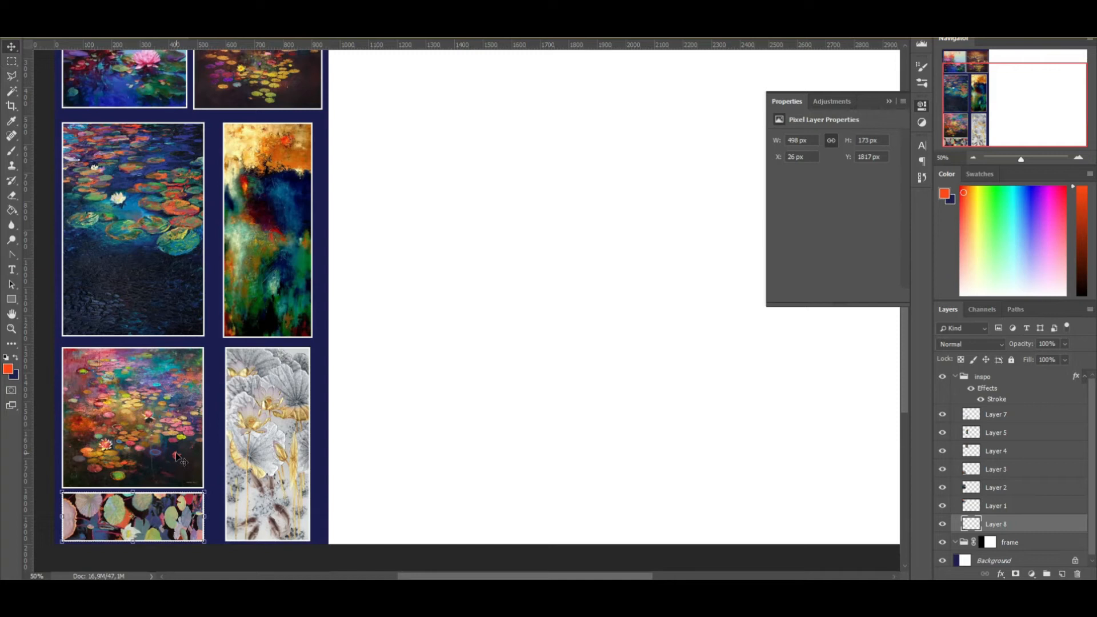
# Nudge the lower reference images vertically to even out the gaps between their rows.
pyautogui.scroll(2, 177, 458)
pyautogui.keyDown('shift'); pyautogui.click(171, 558); pyautogui.keyUp('shift')
pyautogui.hotkey('shift', 'Up')
pyautogui.hotkey('shift', 'Down')
pyautogui.keyDown('shift'); pyautogui.click(166, 290); pyautogui.keyUp('shift')
pyautogui.keyDown('shift'); pyautogui.click(246, 263); pyautogui.keyUp('shift')
pyautogui.hotkey('shift', 'Up')
# Nudge the two top-row references down to tighten the gap above the second row.
pyautogui.click(138, 94)
pyautogui.keyDown('shift'); pyautogui.click(239, 97); pyautogui.keyUp('shift')
pyautogui.hotkey('shift', 'Down')
pyautogui.scroll(2, 280, 268)
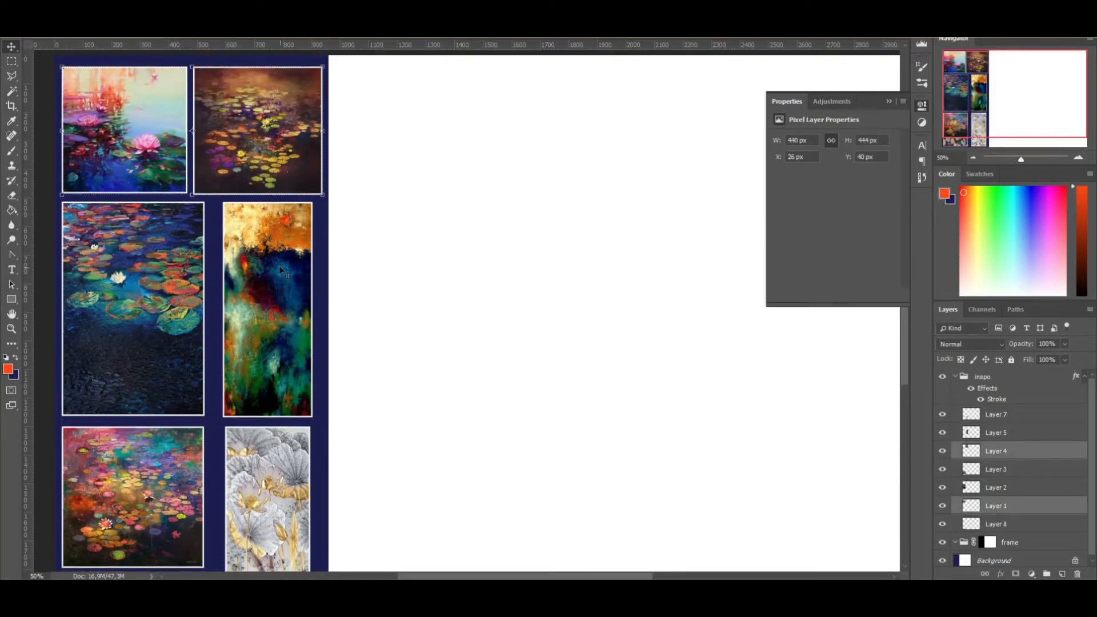
pyautogui.click(43, 180)
# Save the document and collapse the "inspo" group in the layer stack.
pyautogui.scroll(-4, 160, 206)
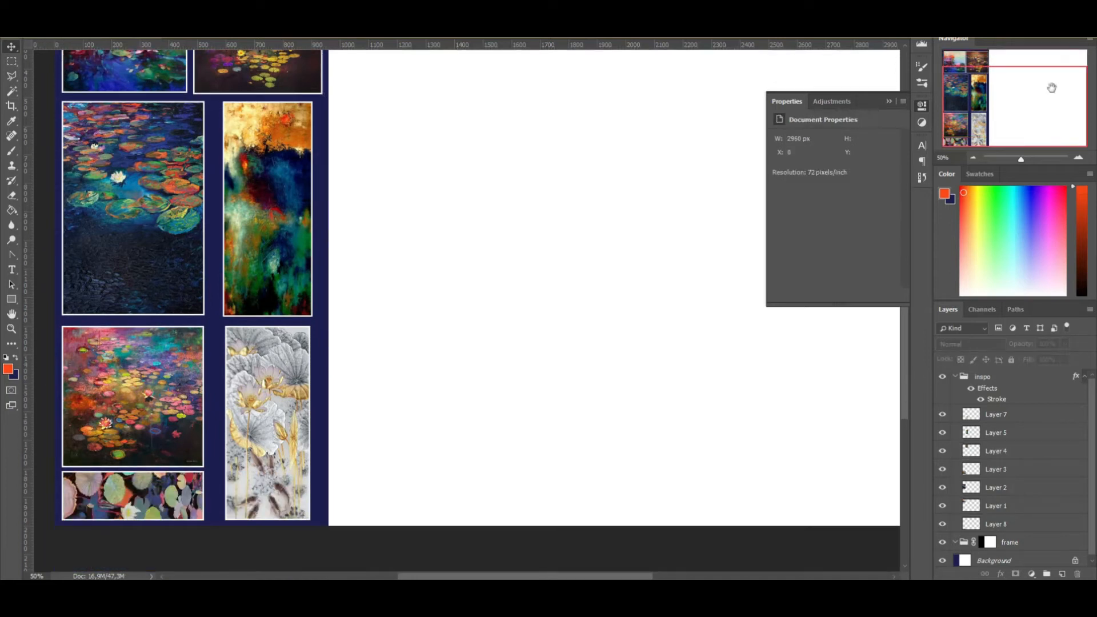
pyautogui.moveTo(1051, 88); pyautogui.dragTo(1052, 72)
pyautogui.hotkey('ctrl', 's')
pyautogui.click(697, 158)
pyautogui.click(955, 376)
pyautogui.click(1017, 416)
pyautogui.doubleClick(1010, 415)
pyautogui.hotkey('alt', 'f')
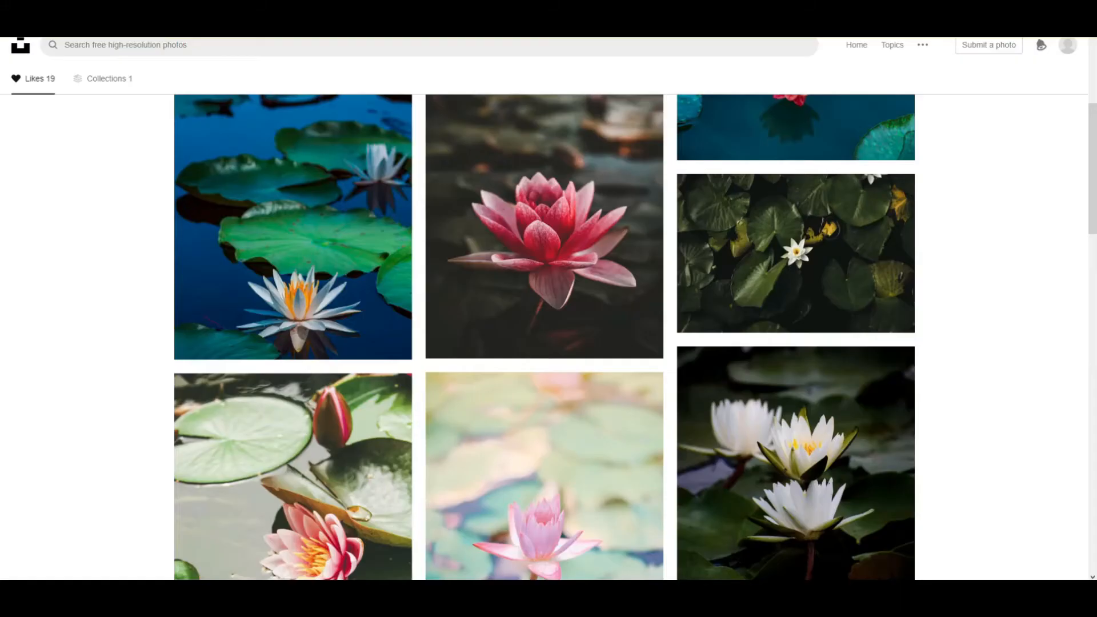
# Download the dark pond photo with a pale lily and long stems from the Unsplash likes into a new folder named "photos".
pyautogui.scroll(3, 954, 218)
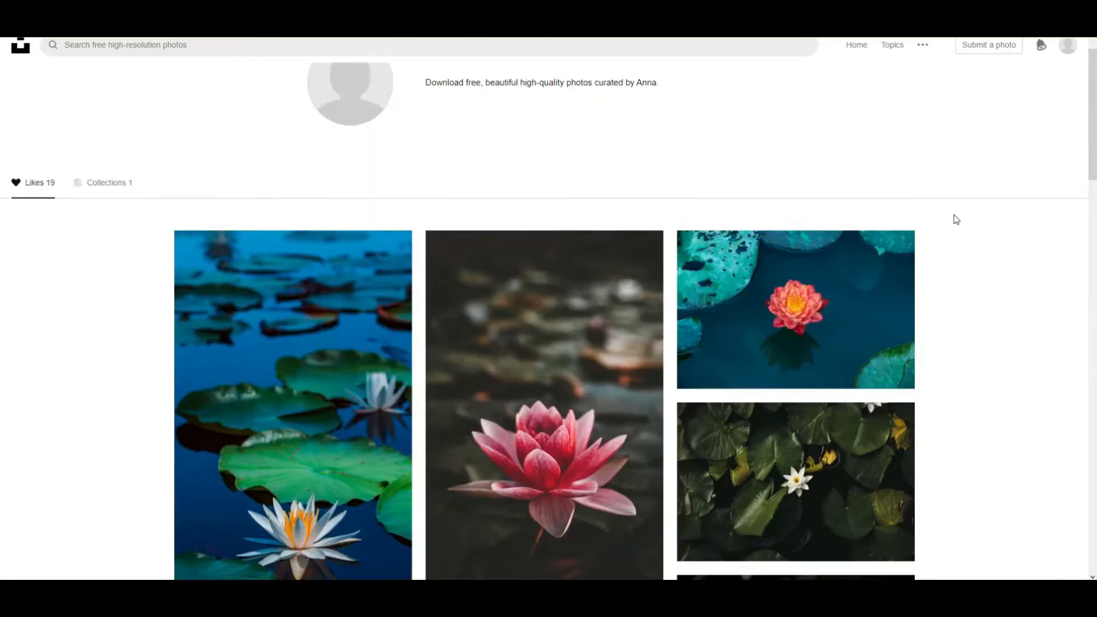
pyautogui.scroll(-5, 954, 219)
pyautogui.scroll(-4, 1093, 167)
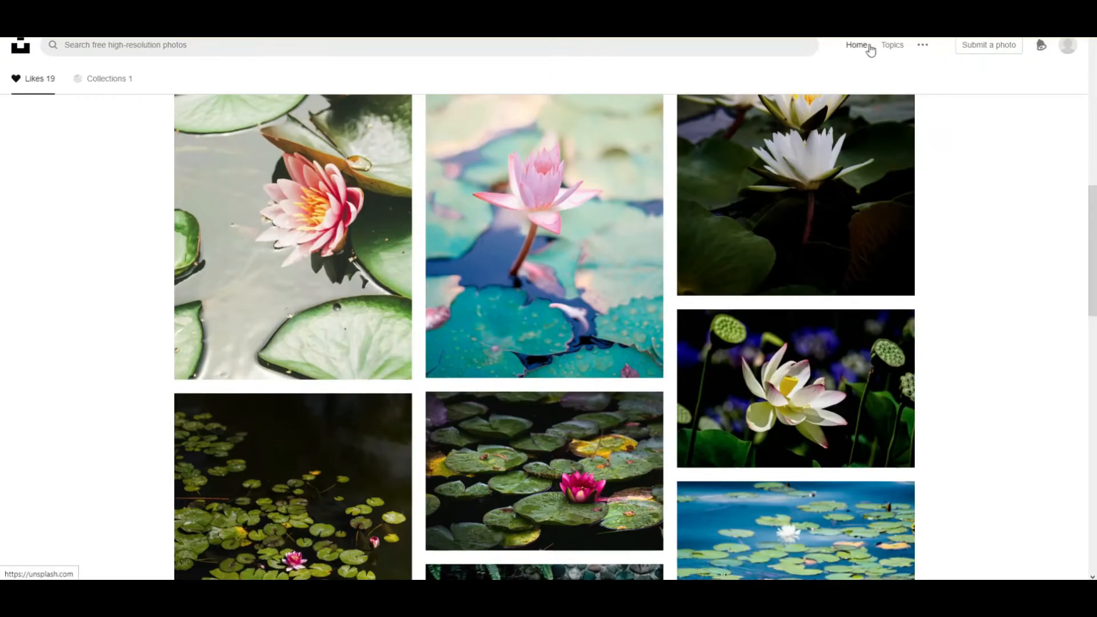
pyautogui.scroll(-9, 955, 187)
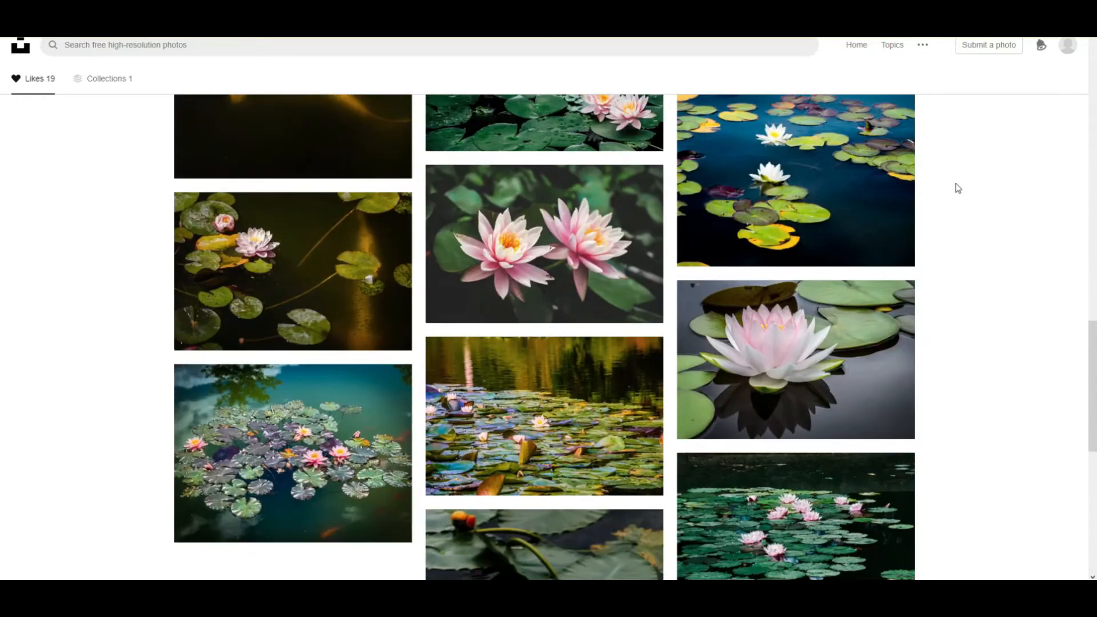
pyautogui.click(392, 333)
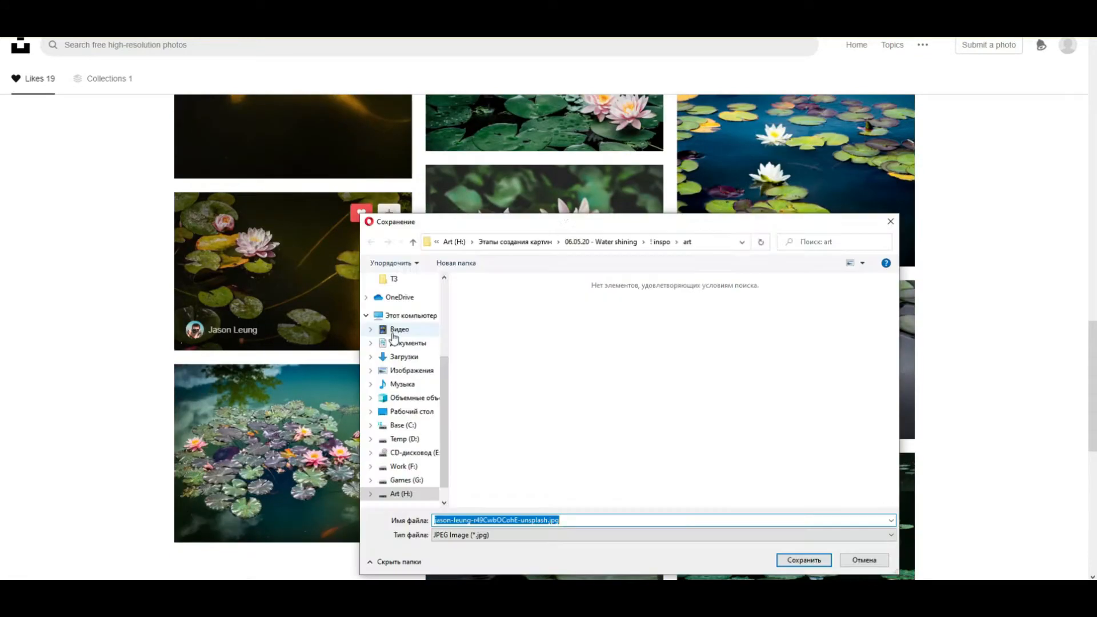
pyautogui.click(441, 204)
pyautogui.write('photos')
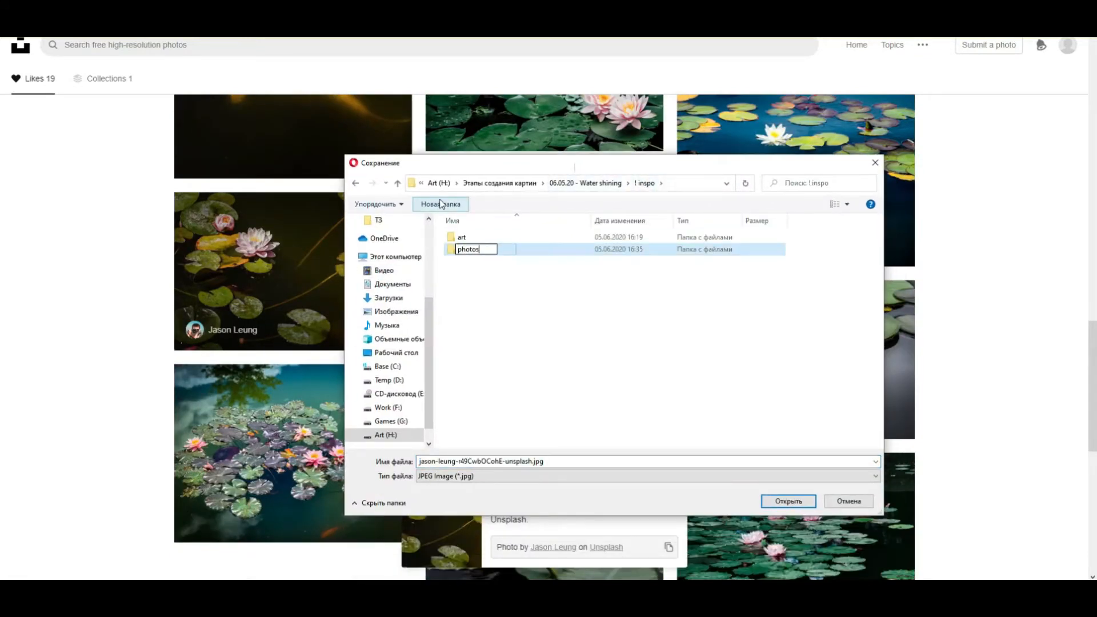
pyautogui.press('Return')
pyautogui.press('Return')
pyautogui.click(788, 500)
# Download the dark green pond photo with pale pink lilies and the tall blue pond photo with white lilies into the "photos" folder.
pyautogui.scroll(-2, 943, 317)
pyautogui.scroll(3, 943, 318)
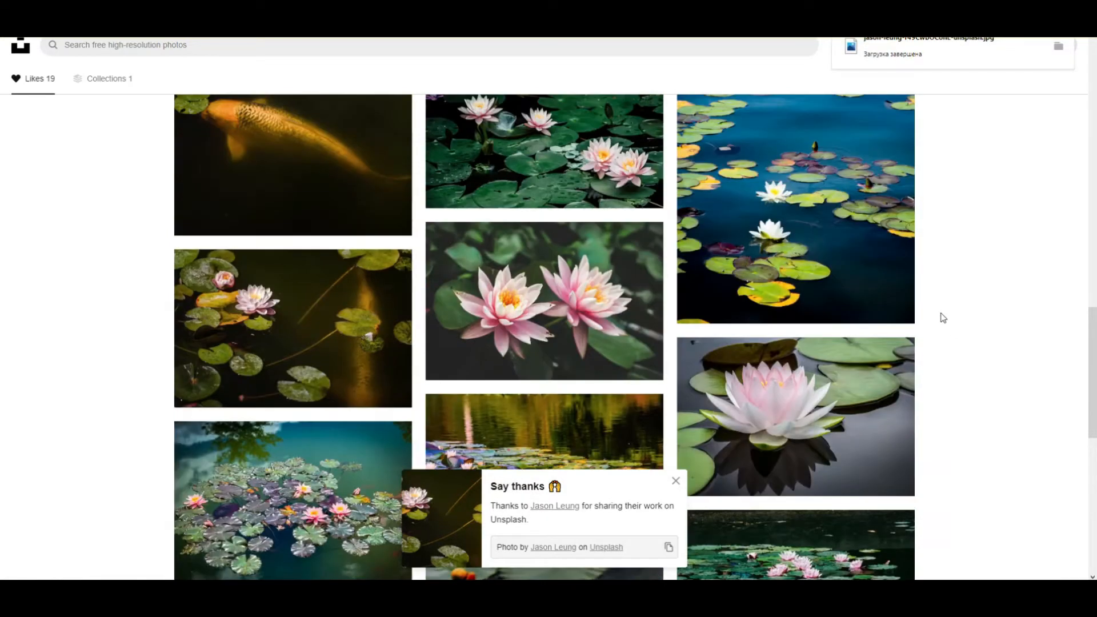
pyautogui.scroll(2, 943, 318)
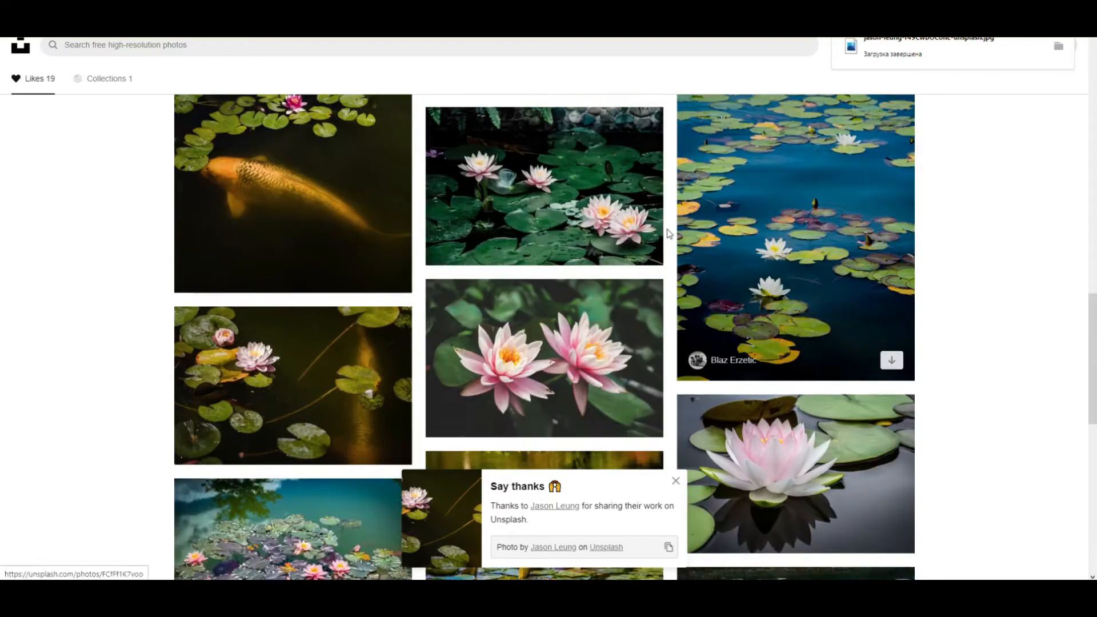
pyautogui.scroll(1, 668, 234)
pyautogui.click(642, 302)
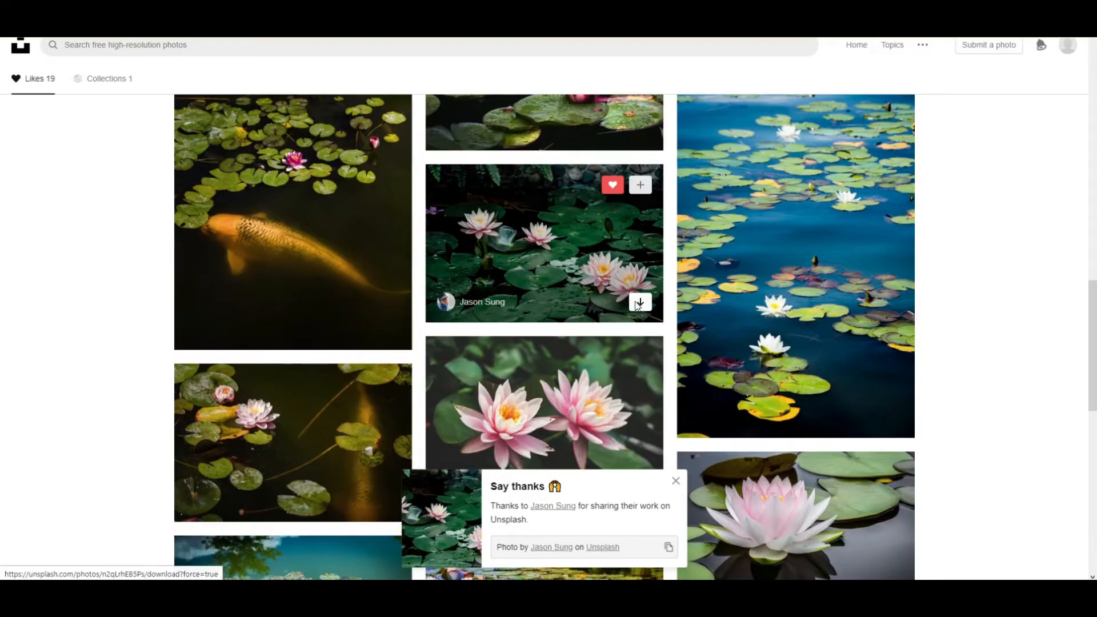
pyautogui.click(787, 501)
pyautogui.click(890, 416)
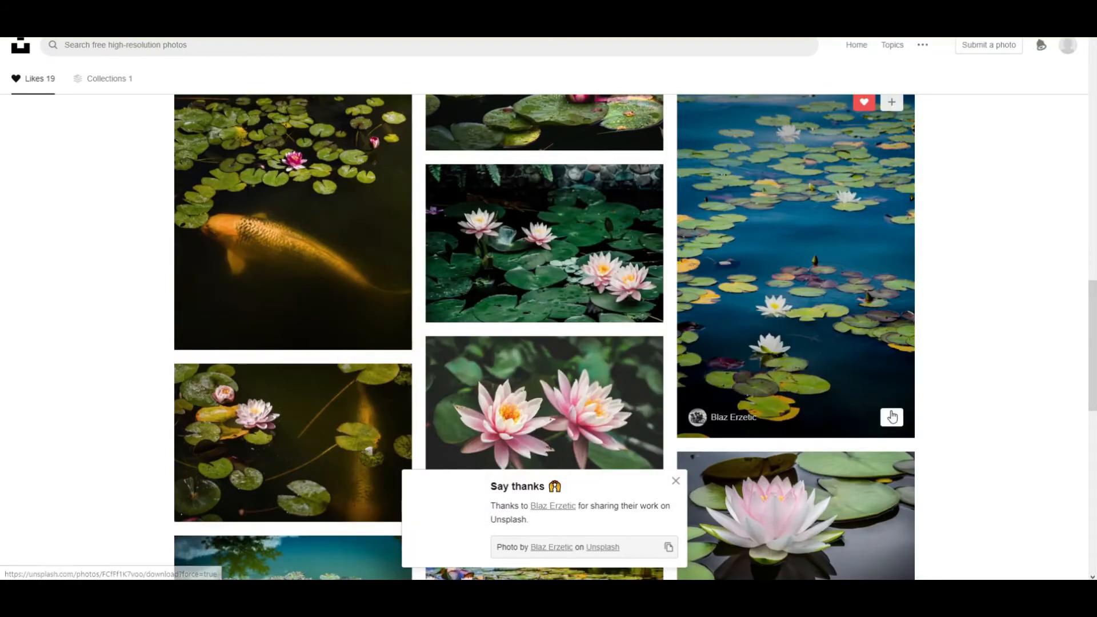
pyautogui.click(787, 501)
# From the Pixabay favorites, download the photo of two magenta lilies on black water at 1920×1280.
pyautogui.scroll(-10, 942, 336)
pyautogui.scroll(15, 942, 336)
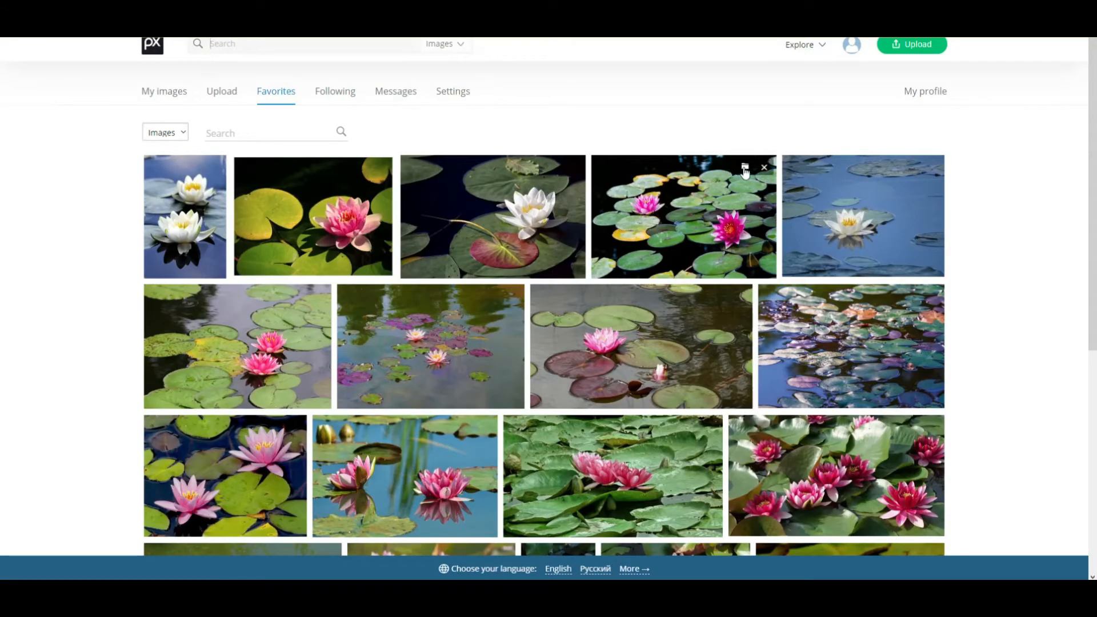
pyautogui.scroll(-6, 946, 299)
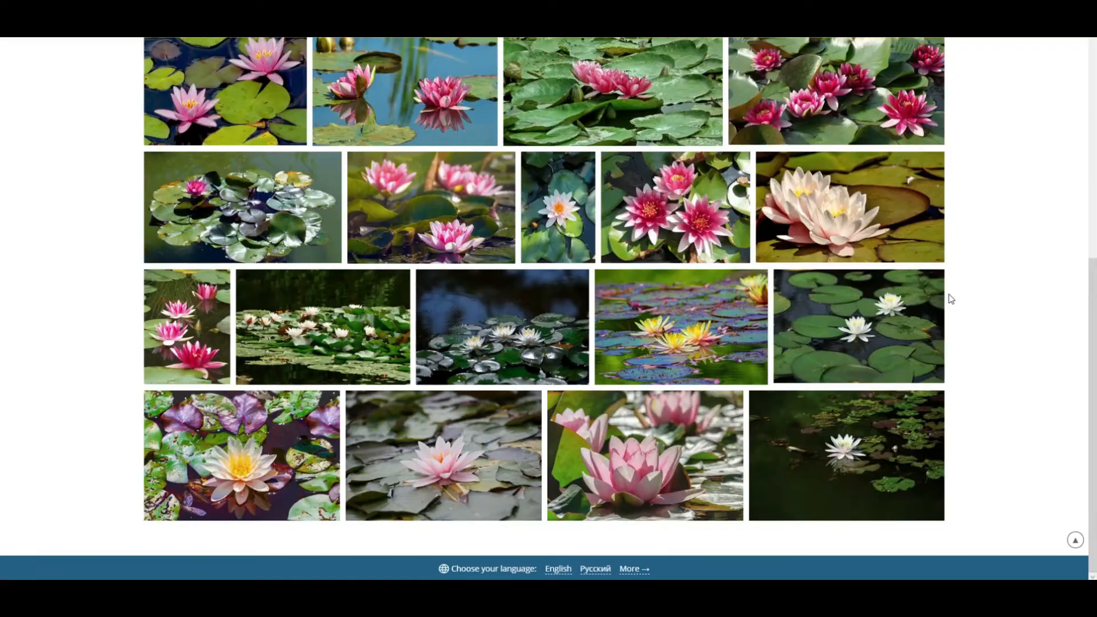
pyautogui.scroll(7, 951, 298)
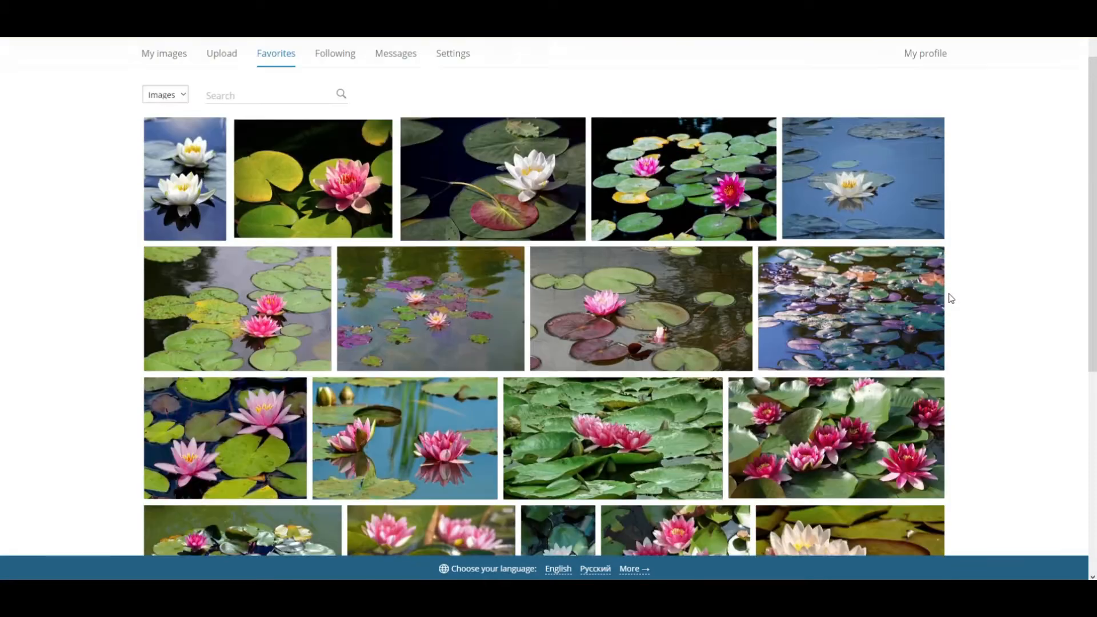
pyautogui.click(574, 325)
pyautogui.click(833, 184)
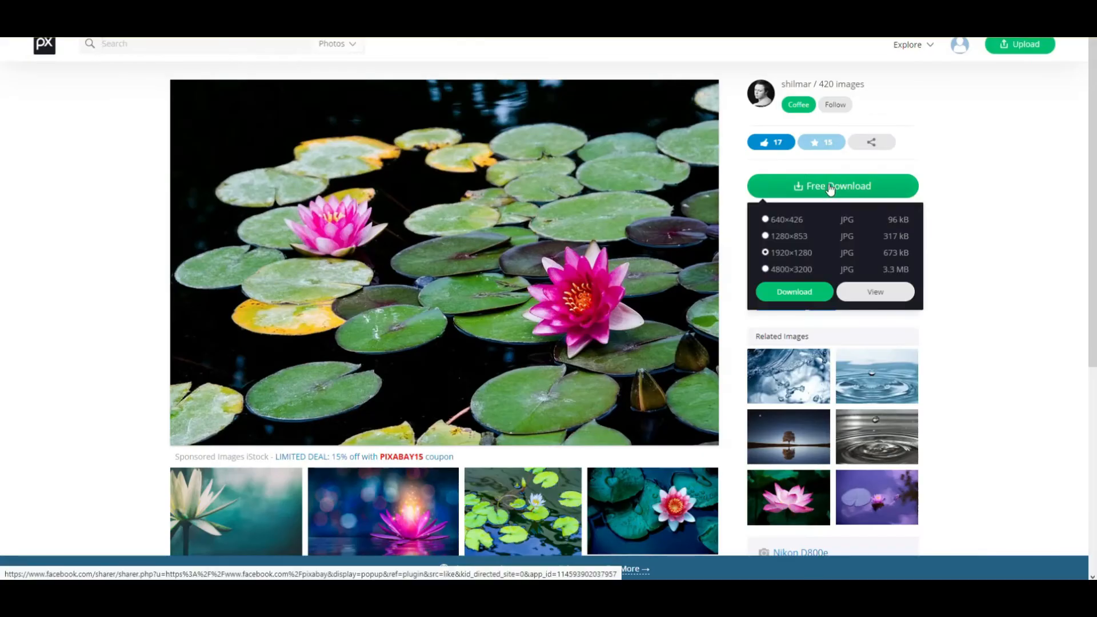
pyautogui.click(797, 290)
pyautogui.press('Return')
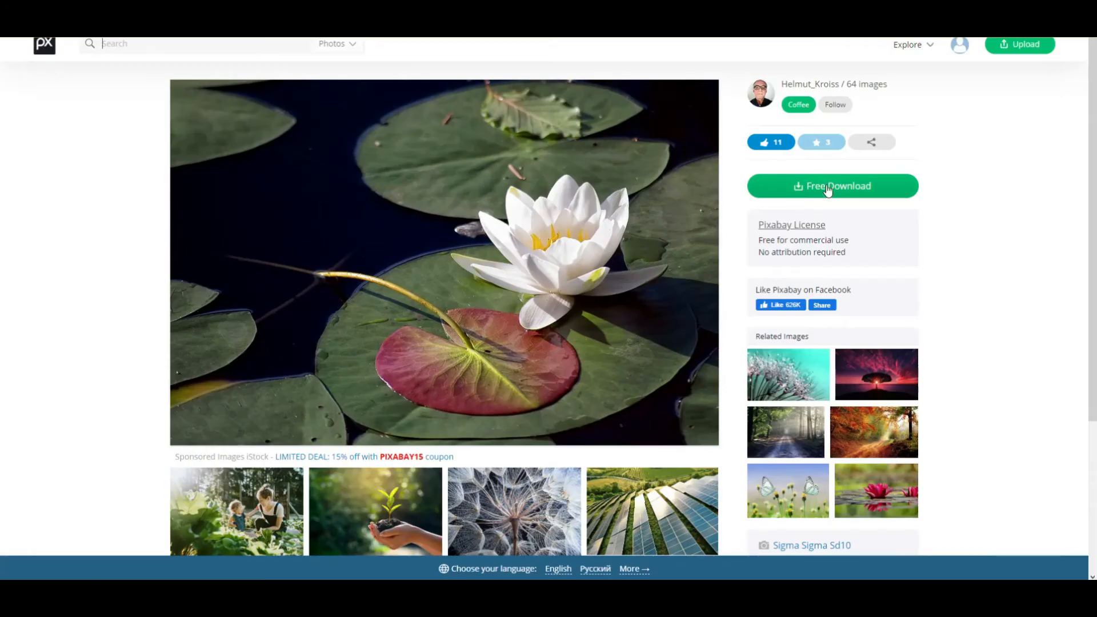
# Download the Pixabay photo of the white lily beside a red pad.
pyautogui.click(825, 188)
pyautogui.click(787, 289)
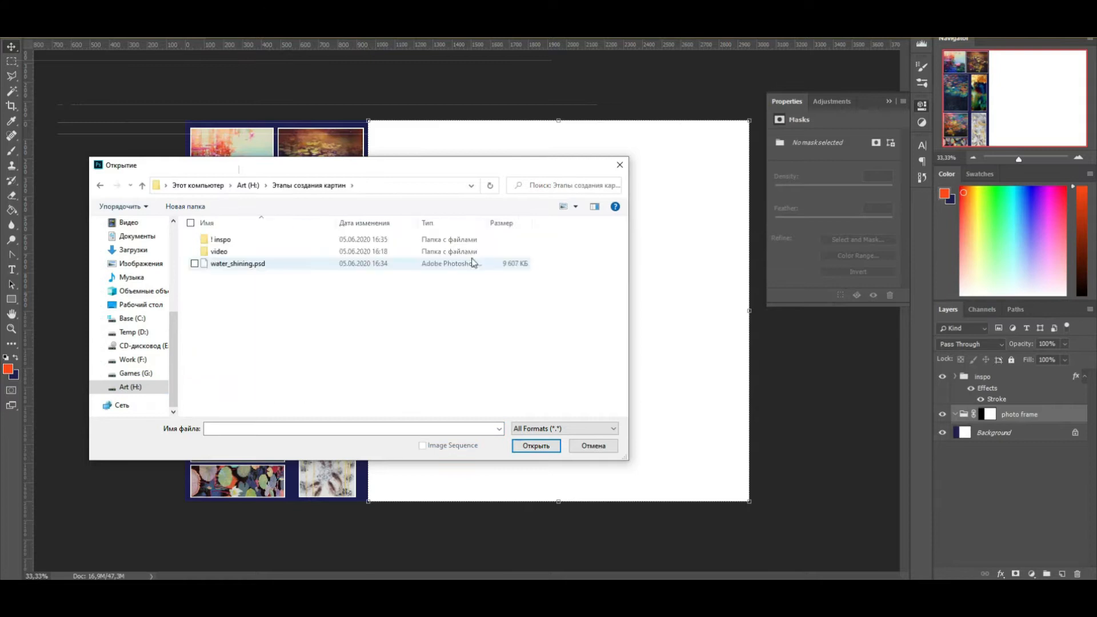
pyautogui.press('Return')
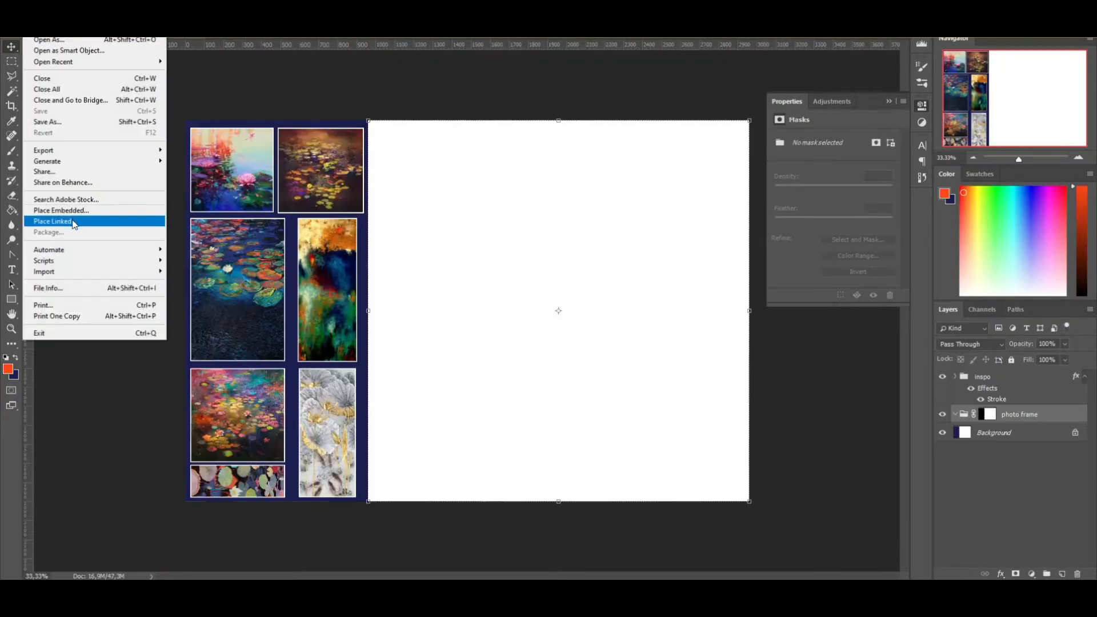
# Switch to Photoshop and place the tall blue pond photo as a linked object, enlarged to fill most of the square canvas.
pyautogui.click(93, 215)
pyautogui.doubleClick(215, 245)
pyautogui.moveTo(464, 210); pyautogui.dragTo(492, 209)
pyautogui.moveTo(621, 121); pyautogui.dragTo(721, 57)
pyautogui.moveTo(573, 343); pyautogui.dragTo(616, 343)
pyautogui.press('Return')
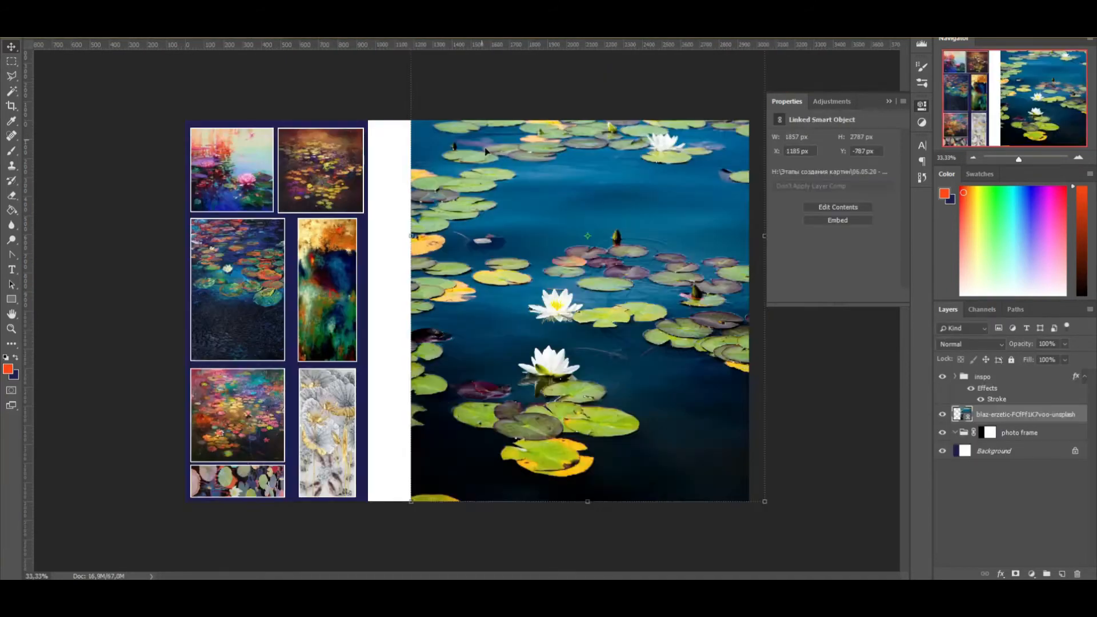
# Paste the dark pond photo with long stems, convert it to a smart object and scale it to cover the square canvas.
pyautogui.hotkey('ctrl', 'v')
pyautogui.rightClick(987, 414)
pyautogui.click(869, 292)
pyautogui.moveTo(497, 283); pyautogui.dragTo(414, 240)
pyautogui.moveTo(215, 130); pyautogui.dragTo(472, 301)
pyautogui.moveTo(588, 411); pyautogui.dragTo(394, 196)
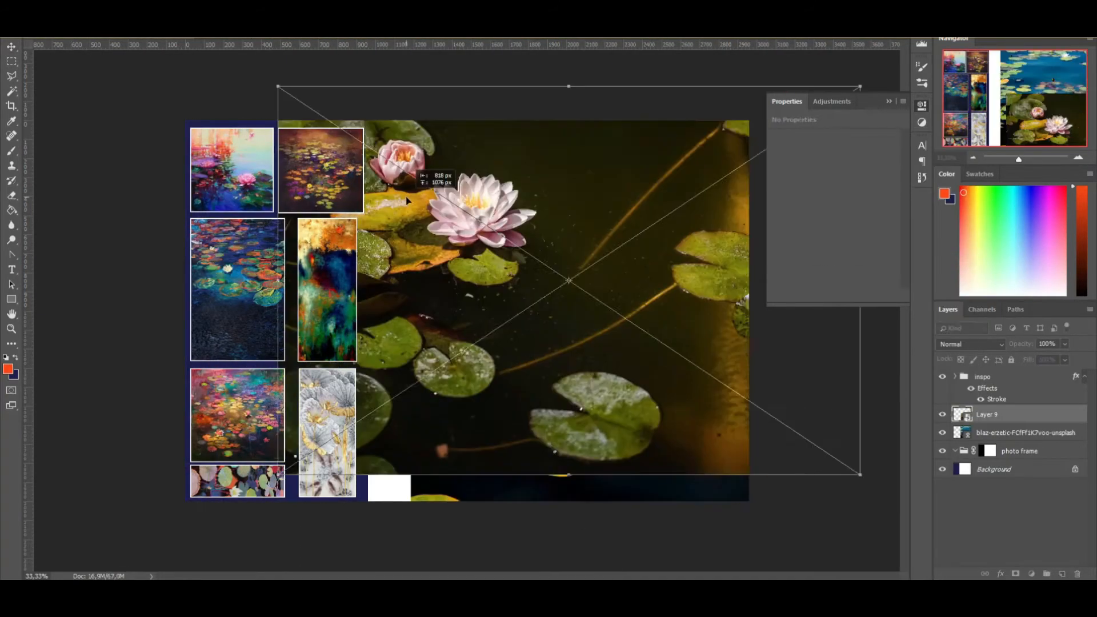
pyautogui.press('Return')
# Move both pond photo layers into the "photo frame" group, with the long-stem photo below the blue one, and adjust its placement.
pyautogui.moveTo(987, 414); pyautogui.dragTo(1006, 448)
pyautogui.moveTo(286, 117)
pyautogui.mouseDown()
pyautogui.moveTo(400, 167)
pyautogui.moveTo(372, 154)
pyautogui.moveTo(359, 162)
pyautogui.moveTo(291, 117)
pyautogui.mouseUp()
pyautogui.press('Return')
pyautogui.moveTo(1009, 433); pyautogui.dragTo(1011, 458)
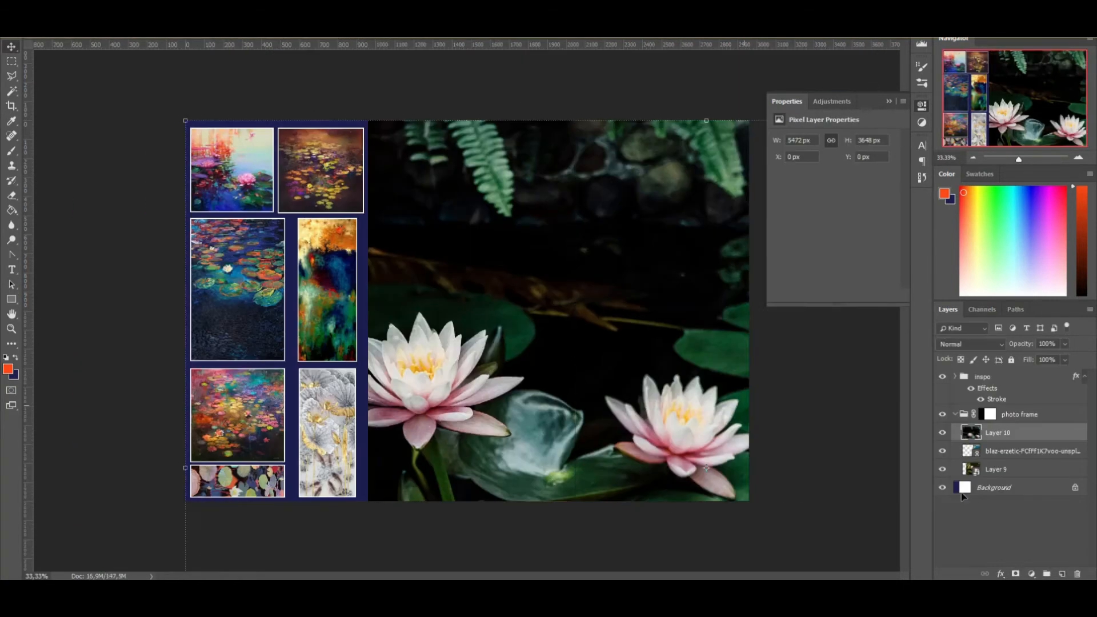
# Arrange the pasted dark green pond, white lily and magenta lily photos over the square canvas, scaling the magenta one down.
pyautogui.moveTo(457, 285); pyautogui.dragTo(510, 292)
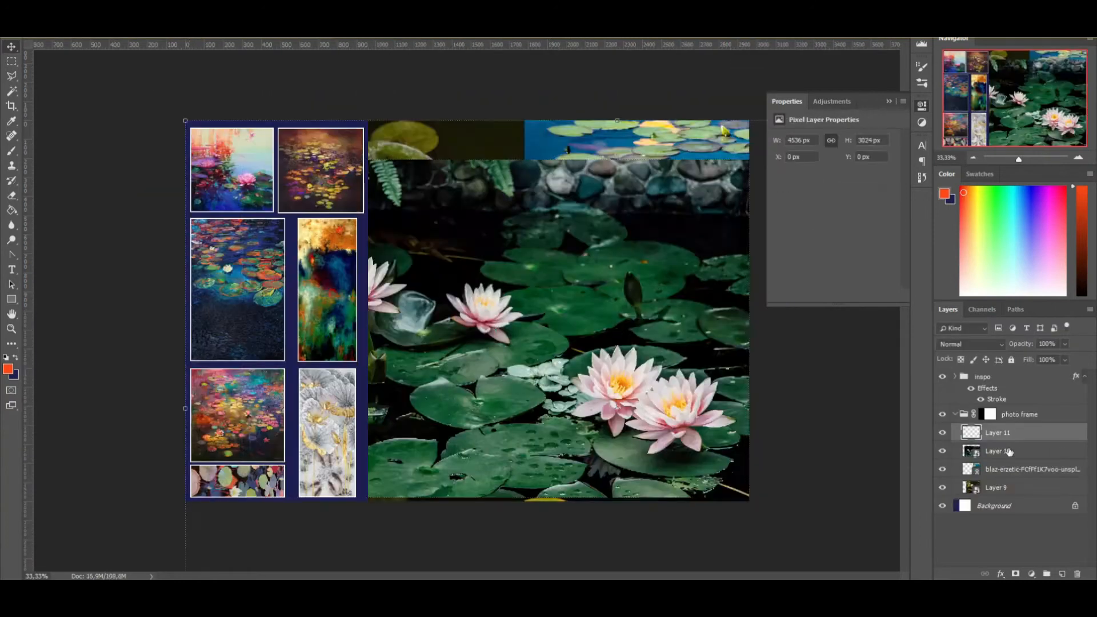
pyautogui.moveTo(288, 159); pyautogui.dragTo(252, 170)
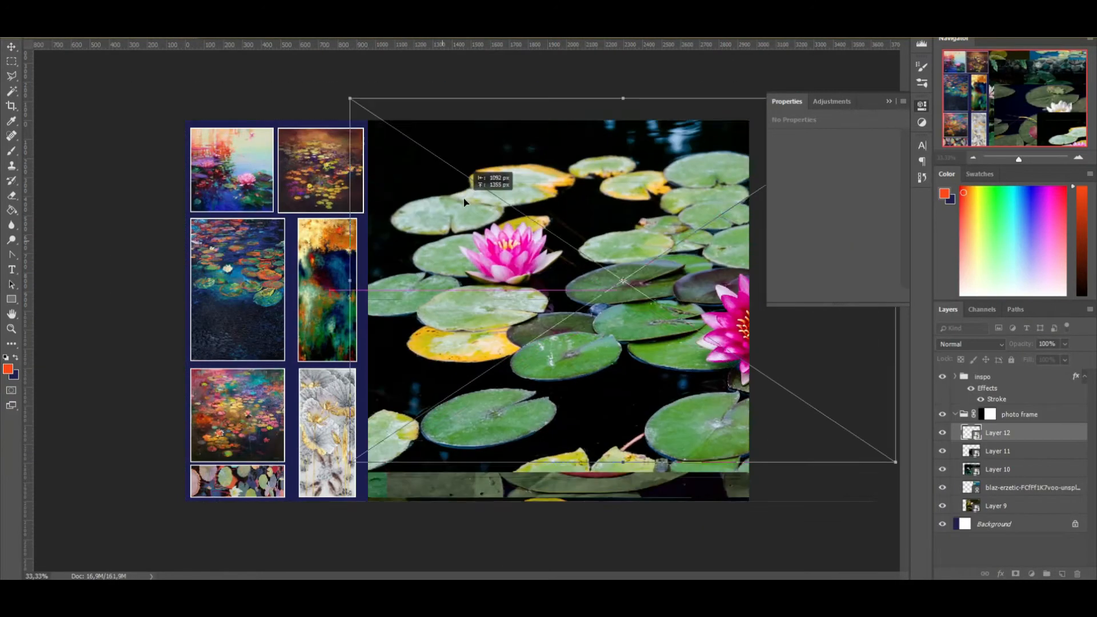
pyautogui.moveTo(461, 194); pyautogui.dragTo(564, 343)
pyautogui.moveTo(715, 280); pyautogui.dragTo(755, 289)
pyautogui.press('Return')
# Mask the magenta lily photo down to one flower and its surrounding pads, softening the edges with a Soft Round Pressure Opacity brush.
pyautogui.moveTo(696, 255); pyautogui.dragTo(696, 263)
pyautogui.click(1016, 574)
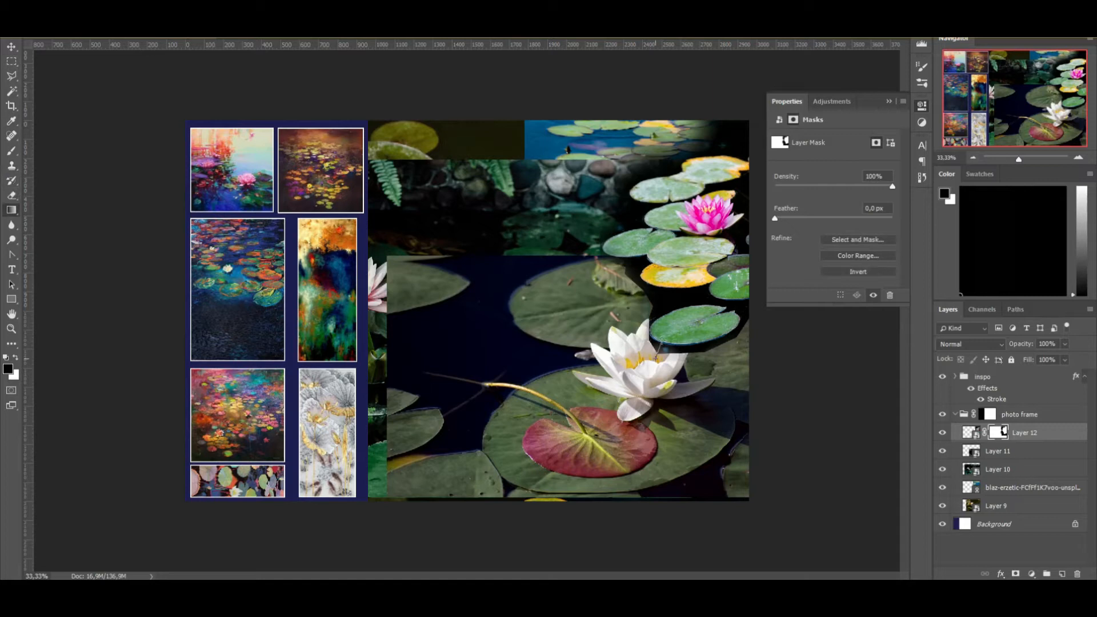
pyautogui.click(42, 32)
pyautogui.click(42, 101)
pyautogui.click(43, 32)
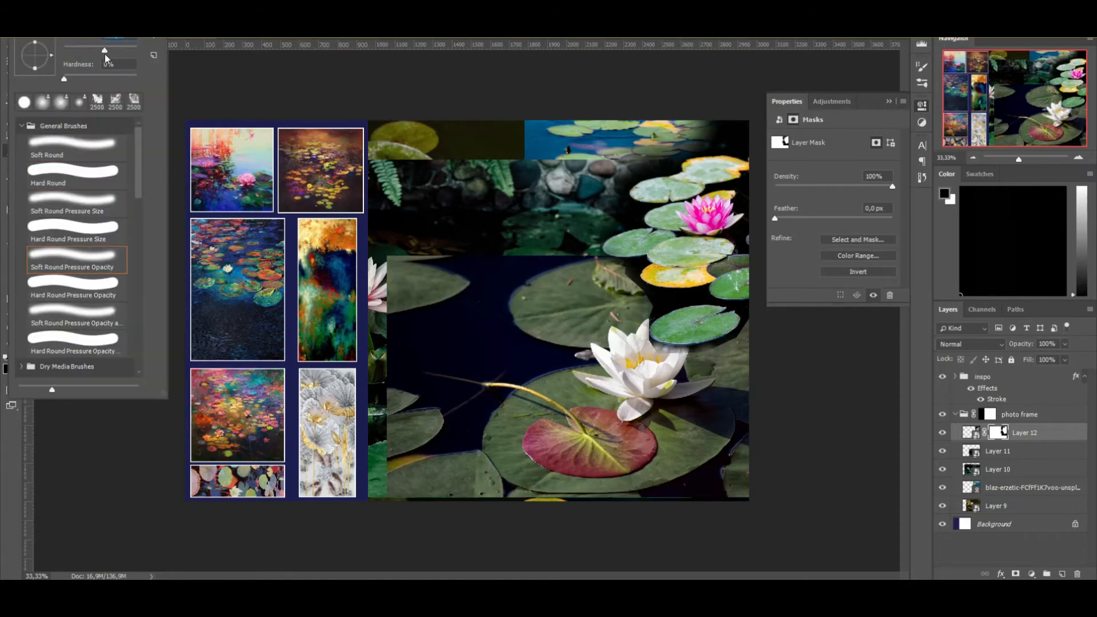
pyautogui.moveTo(641, 345); pyautogui.dragTo(720, 353)
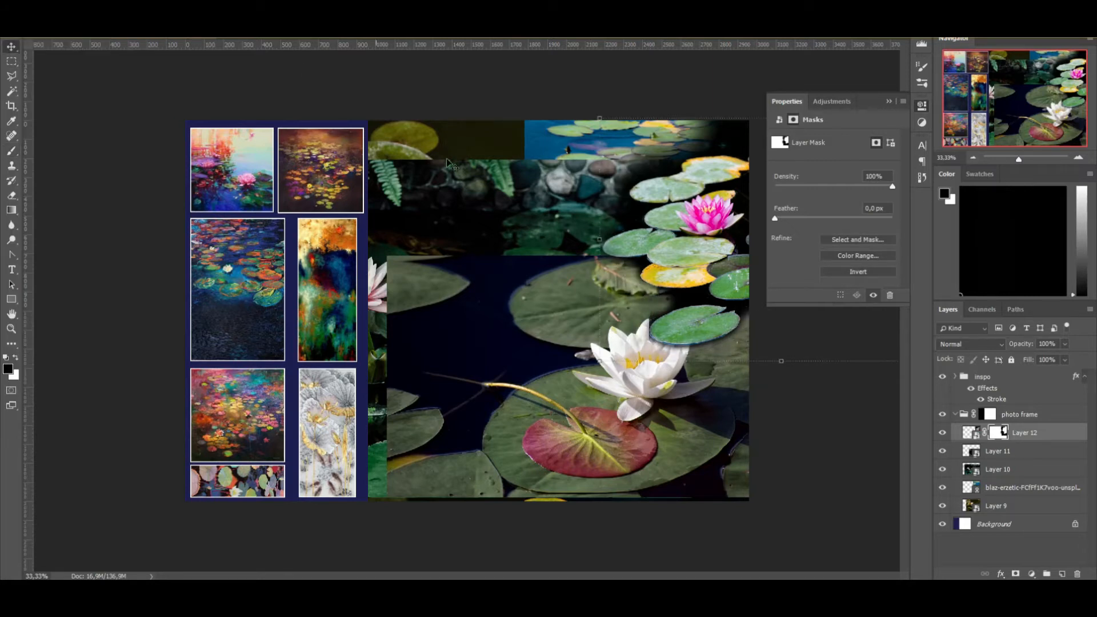
# Rename the masked magenta lily layer as 1.
pyautogui.doubleClick(1025, 433)
pyautogui.write('1')
pyautogui.press('Return')
# Hide the magenta lily, white lily and blue pond photos and reposition the long-stem pond photo beneath them.
pyautogui.click(942, 433)
pyautogui.click(943, 432)
pyautogui.moveTo(619, 381); pyautogui.dragTo(617, 405)
pyautogui.click(942, 451)
pyautogui.click(942, 469)
pyautogui.moveTo(634, 357); pyautogui.dragTo(632, 357)
pyautogui.click(996, 506)
pyautogui.click(942, 488)
pyautogui.moveTo(529, 350); pyautogui.dragTo(566, 351)
pyautogui.moveTo(679, 266); pyautogui.dragTo(679, 365)
# Toggle the photo layers to compare them, leave the dark green pond photo shown and shift it slightly down.
pyautogui.click(942, 432)
pyautogui.click(943, 451)
pyautogui.click(942, 451)
pyautogui.click(943, 451)
pyautogui.click(943, 451)
pyautogui.click(942, 470)
pyautogui.click(941, 470)
pyautogui.click(941, 470)
pyautogui.moveTo(594, 393)
pyautogui.mouseDown()
pyautogui.moveTo(646, 393)
pyautogui.moveTo(603, 411)
pyautogui.mouseUp()
# Lasso the two pink lilies and lower pads of the dark green pond photo, copy them to a new layer and delete the original.
pyautogui.click(1015, 574)
pyautogui.click(11, 76)
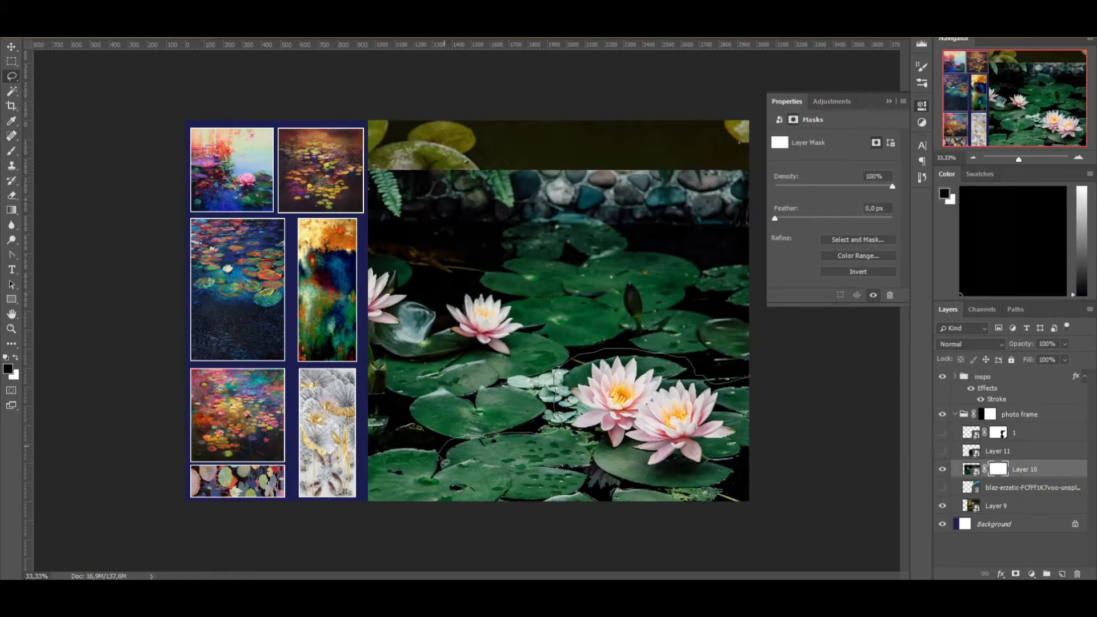
pyautogui.hotkey('ctrl', 'j')
pyautogui.click(996, 487)
pyautogui.press('Delete')
# Nudge the pink lily cutout down, then scale down the long-stem pond photo and shift it left behind the cutout.
pyautogui.press('v')
pyautogui.moveTo(665, 435)
pyautogui.mouseDown()
pyautogui.moveTo(710, 443)
pyautogui.moveTo(666, 449)
pyautogui.mouseUp()
pyautogui.click(482, 268)
pyautogui.moveTo(328, 505); pyautogui.dragTo(408, 448)
pyautogui.moveTo(599, 370); pyautogui.dragTo(511, 366)
# Add a Color Balance adjustment clipped to the pink lily cutout with midtones at red +83, green -1 and blue -52.
pyautogui.click(997, 469)
pyautogui.click(1031, 574)
pyautogui.click(1046, 473)
pyautogui.moveTo(822, 191); pyautogui.dragTo(817, 191)
pyautogui.moveTo(818, 206); pyautogui.dragTo(801, 205)
pyautogui.rightClick(1041, 469)
pyautogui.click(983, 166)
pyautogui.moveTo(817, 167); pyautogui.dragTo(850, 170)
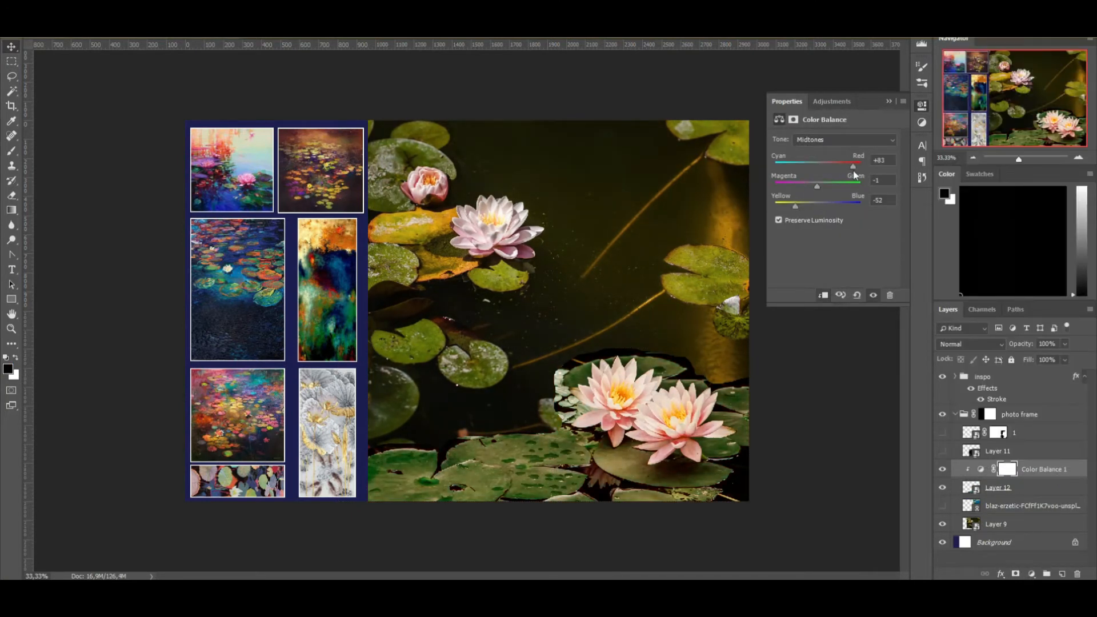
# Mask the Color Balance off the pink flowers and mask out the pale leaf fragments at the cutout's edge.
pyautogui.click(1007, 470)
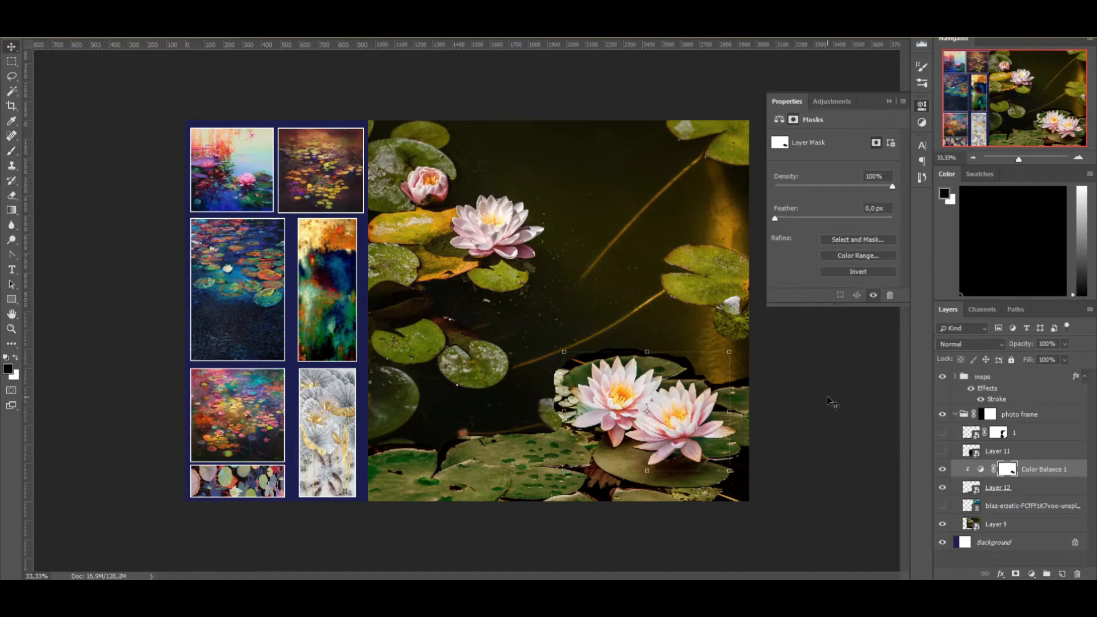
pyautogui.click(1023, 488)
pyautogui.click(1016, 574)
pyautogui.press('b')
pyautogui.moveTo(563, 372); pyautogui.dragTo(556, 389)
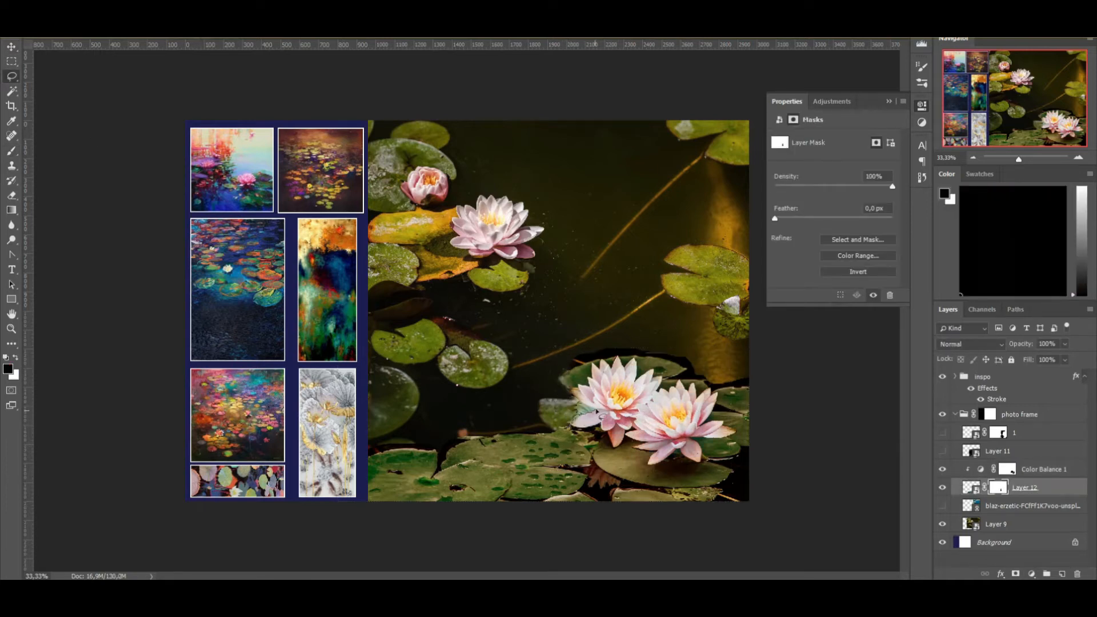
pyautogui.press('v')
pyautogui.click(863, 423)
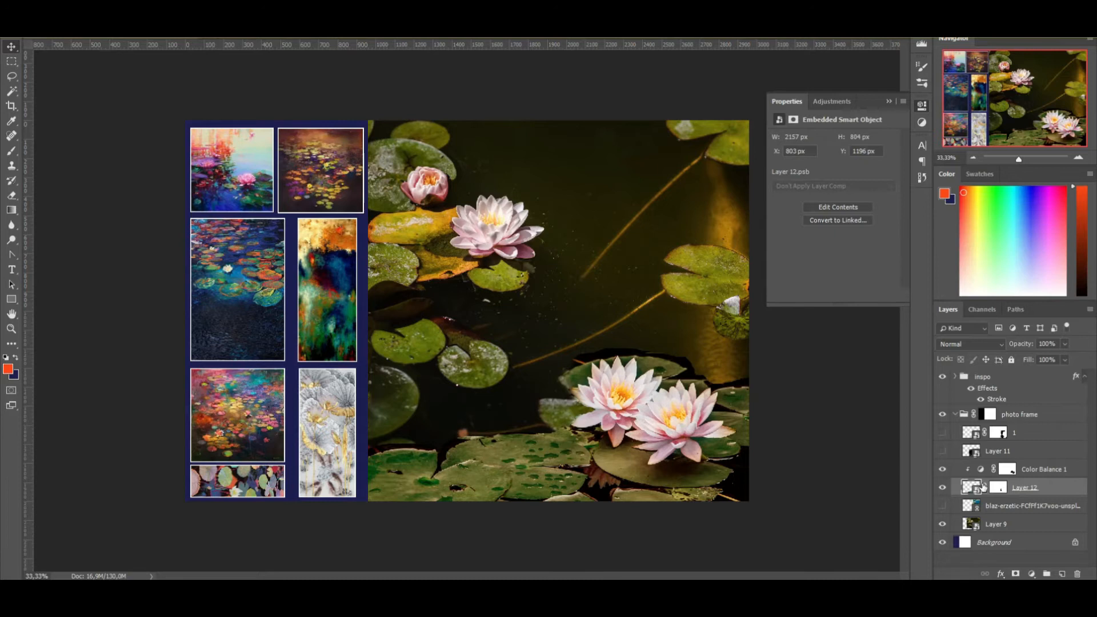
# Delete the magenta lily layer "1" and show the white lily photo.
pyautogui.click(943, 432)
pyautogui.click(1029, 433)
pyautogui.press('Delete')
pyautogui.press('Return')
pyautogui.press('m')
pyautogui.press('Delete')
pyautogui.click(944, 433)
pyautogui.click(943, 432)
pyautogui.click(943, 432)
pyautogui.click(943, 433)
pyautogui.click(943, 433)
pyautogui.click(943, 432)
pyautogui.click(943, 432)
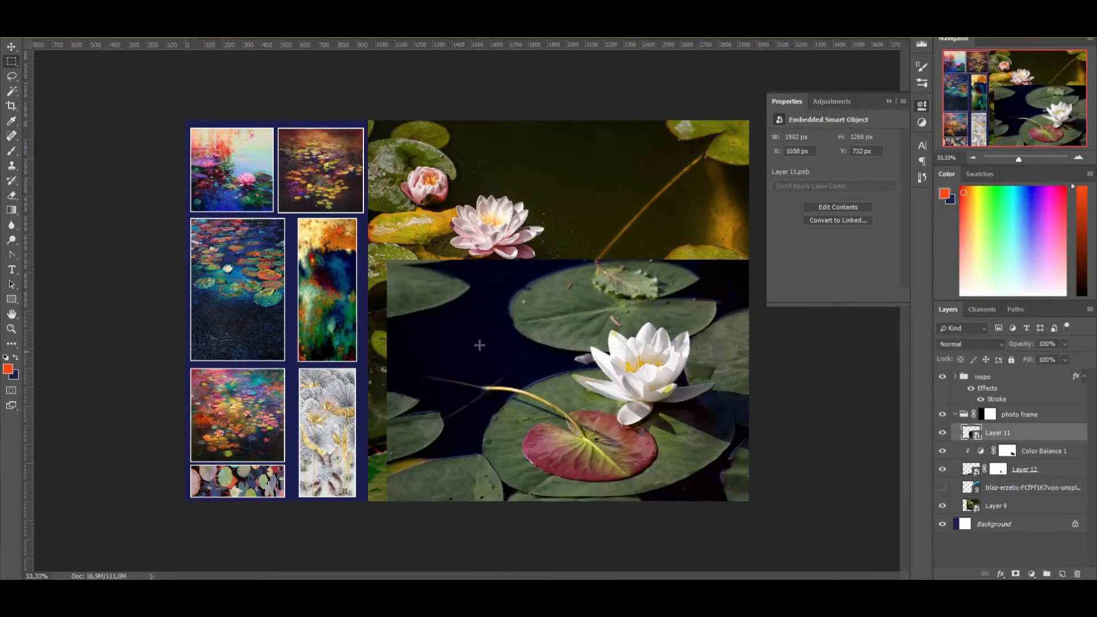
# Mask the white lily photo down to its flower and large pads, and scale it down into the canvas's lower-right area.
pyautogui.click(1016, 573)
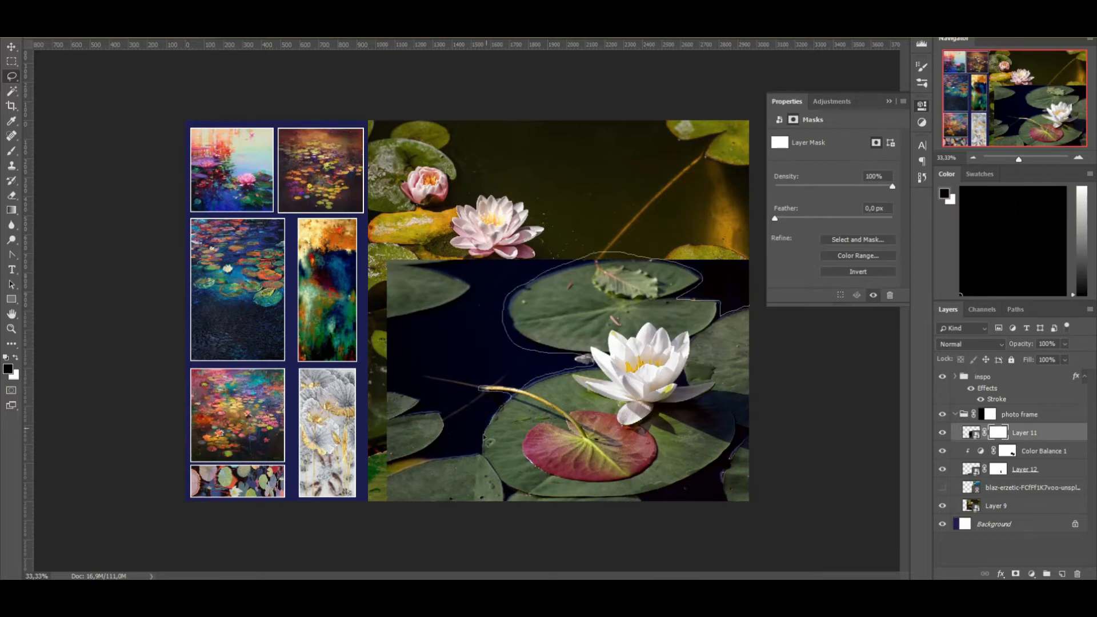
pyautogui.hotkey('shift', 'g')
pyautogui.click(457, 320)
pyautogui.hotkey('ctrl', 'd')
pyautogui.hotkey('ctrl', 't')
pyautogui.moveTo(387, 260); pyautogui.dragTo(461, 386)
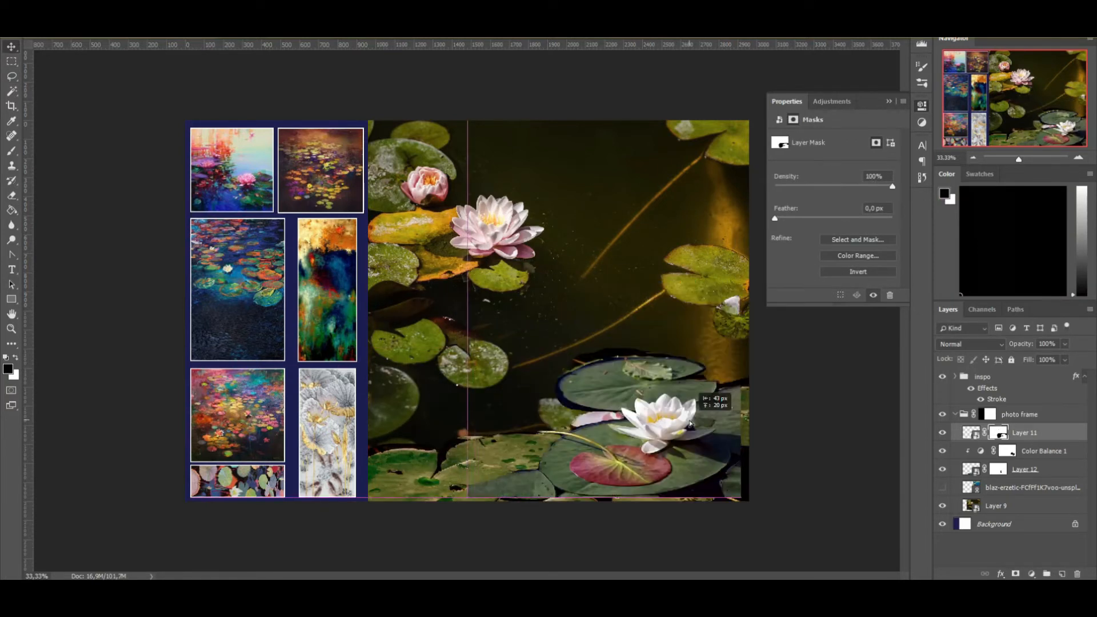
# With the white lily layer hidden, copy the right pink lily from the cutout to a new layer and show the white lily again.
pyautogui.click(943, 433)
pyautogui.click(997, 469)
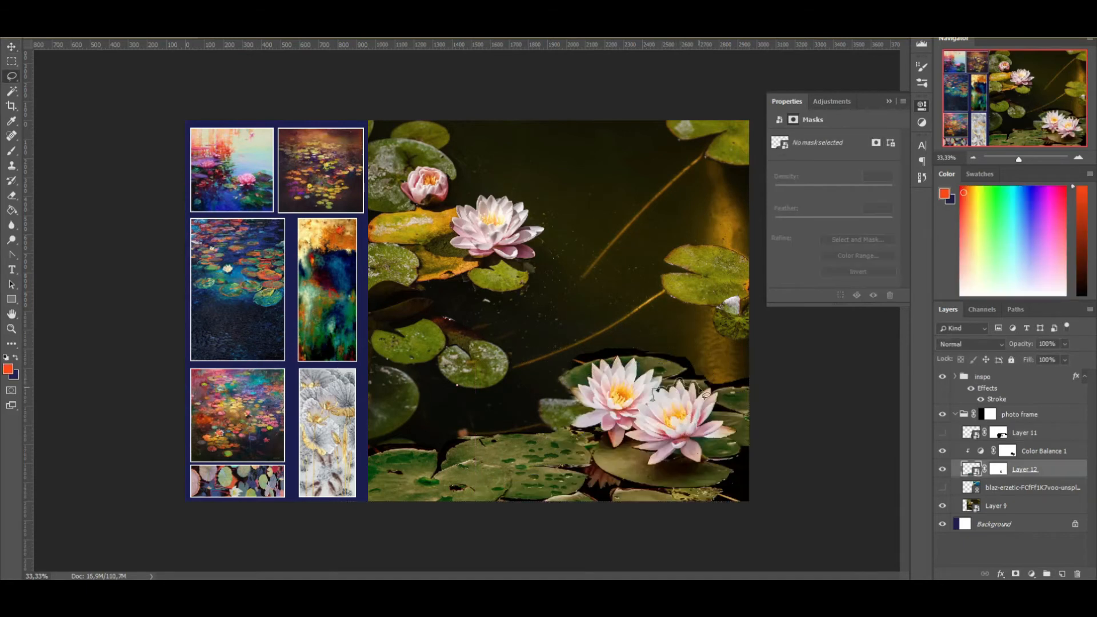
pyautogui.hotkey('ctrl', 'j')
pyautogui.click(943, 432)
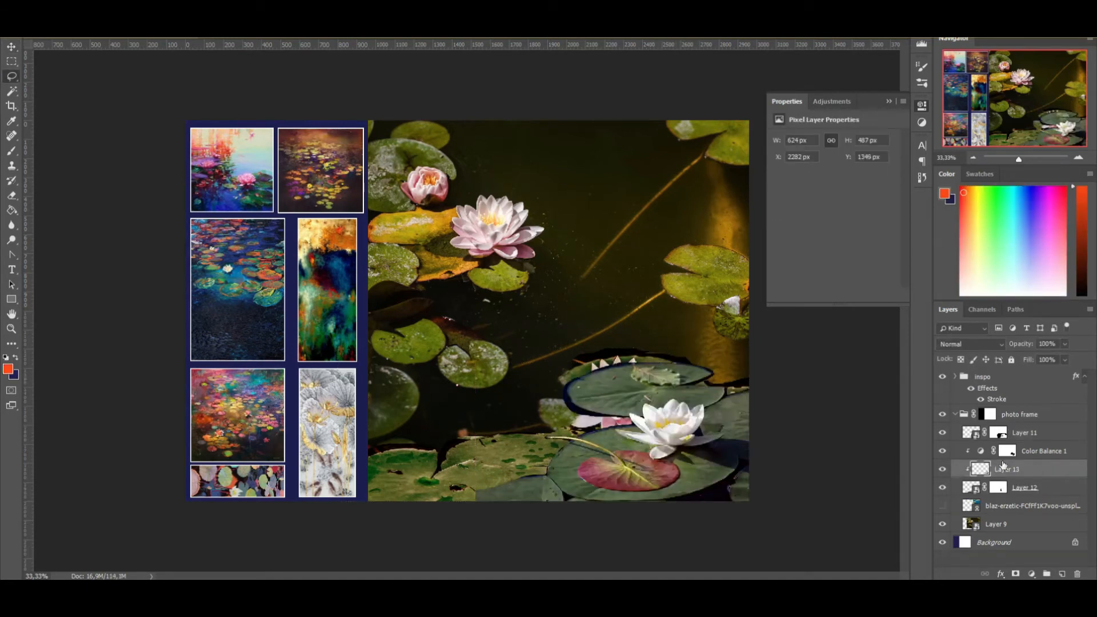
# Move the copied pink lily to the top of the "photo frame" group and position it over the white lily.
pyautogui.moveTo(998, 469); pyautogui.dragTo(997, 428)
pyautogui.press('v')
pyautogui.moveTo(694, 409); pyautogui.dragTo(686, 411)
pyautogui.click(838, 383)
# Mask out the pink petals of the original cutout that stick out around the large pad.
pyautogui.click(556, 416)
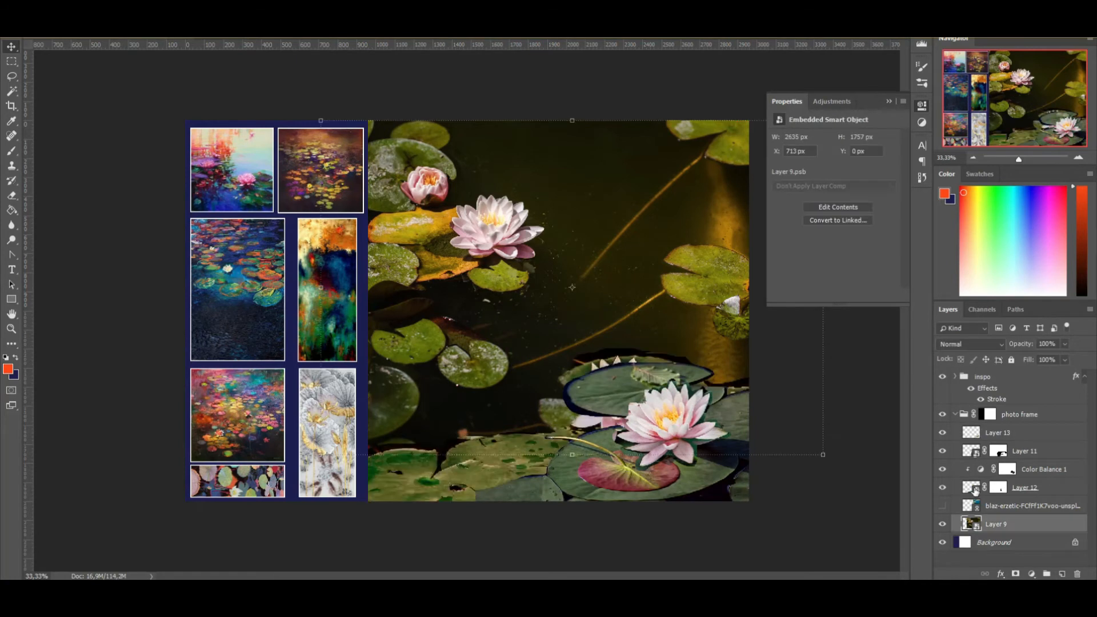
pyautogui.click(998, 487)
pyautogui.press('g')
pyautogui.click(11, 45)
# Enlarge the pink lily and the large pads layer together and reposition them in the lower-right area.
pyautogui.click(997, 432)
pyautogui.keyDown('shift'); pyautogui.click(1025, 451); pyautogui.keyUp('shift')
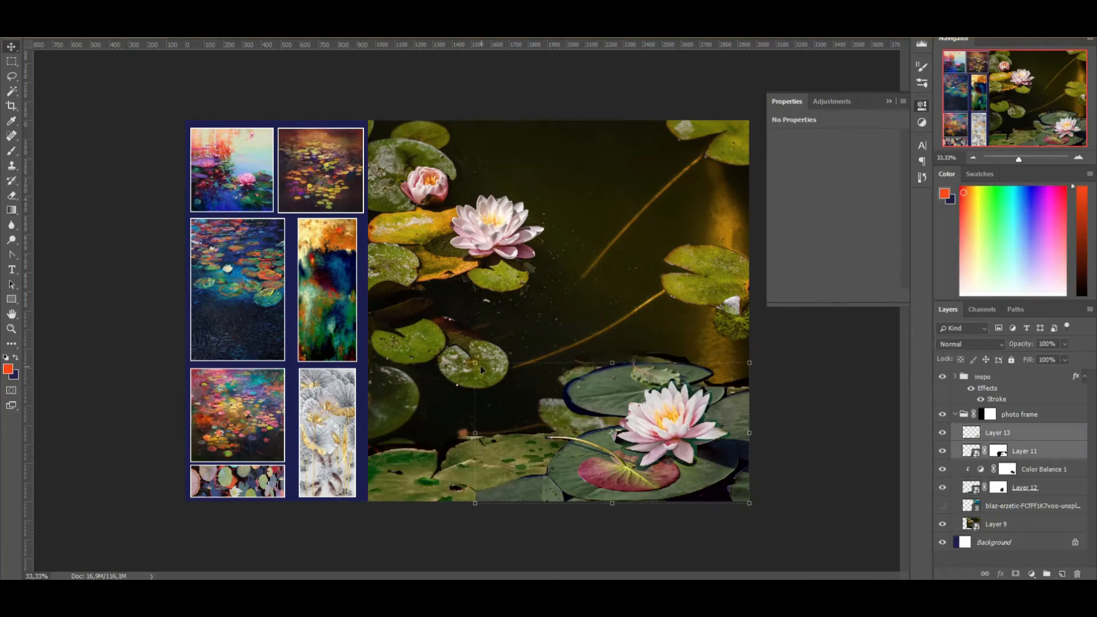
pyautogui.hotkey('ctrl', 't')
pyautogui.moveTo(474, 362); pyautogui.dragTo(427, 342)
pyautogui.moveTo(590, 336); pyautogui.dragTo(590, 355)
pyautogui.press('Return')
# Enlarge the copied pink lily on its own and nudge it to the left on its pad.
pyautogui.click(657, 410)
pyautogui.moveTo(742, 353)
pyautogui.mouseDown()
pyautogui.moveTo(762, 375)
pyautogui.moveTo(741, 358)
pyautogui.mouseUp()
pyautogui.press('Return')
pyautogui.moveTo(688, 403); pyautogui.dragTo(680, 403)
pyautogui.press('Return')
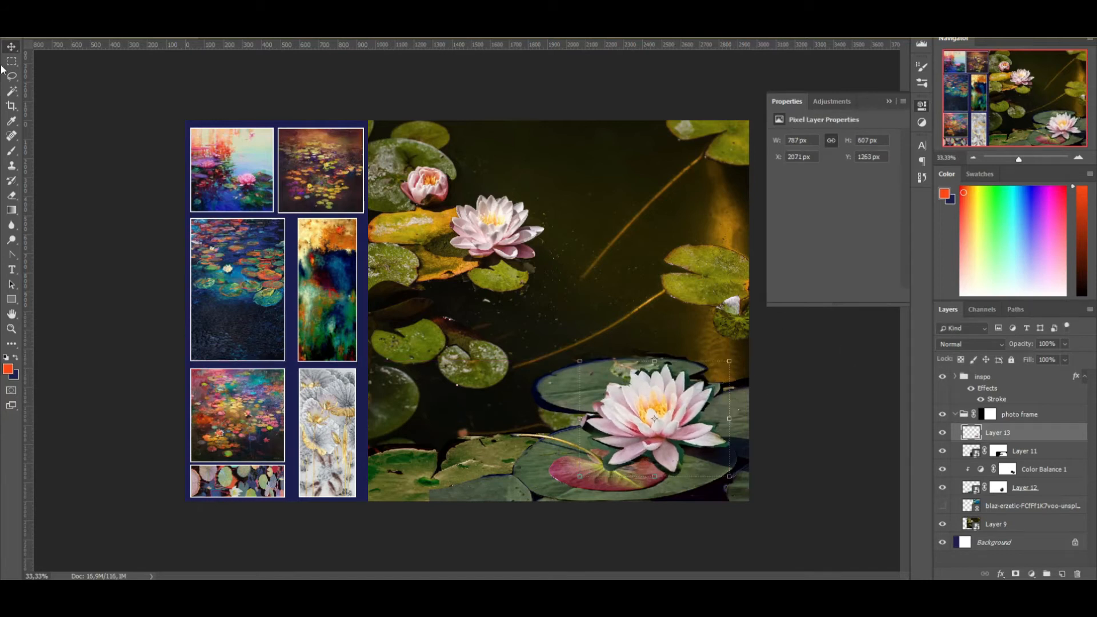
# Add a mask to the copied pink lily and brush away the leftover edges beneath its petals.
pyautogui.hotkey('ctrl', 'z')
pyautogui.click(1016, 573)
pyautogui.click(43, 32)
pyautogui.moveTo(598, 454); pyautogui.dragTo(647, 463)
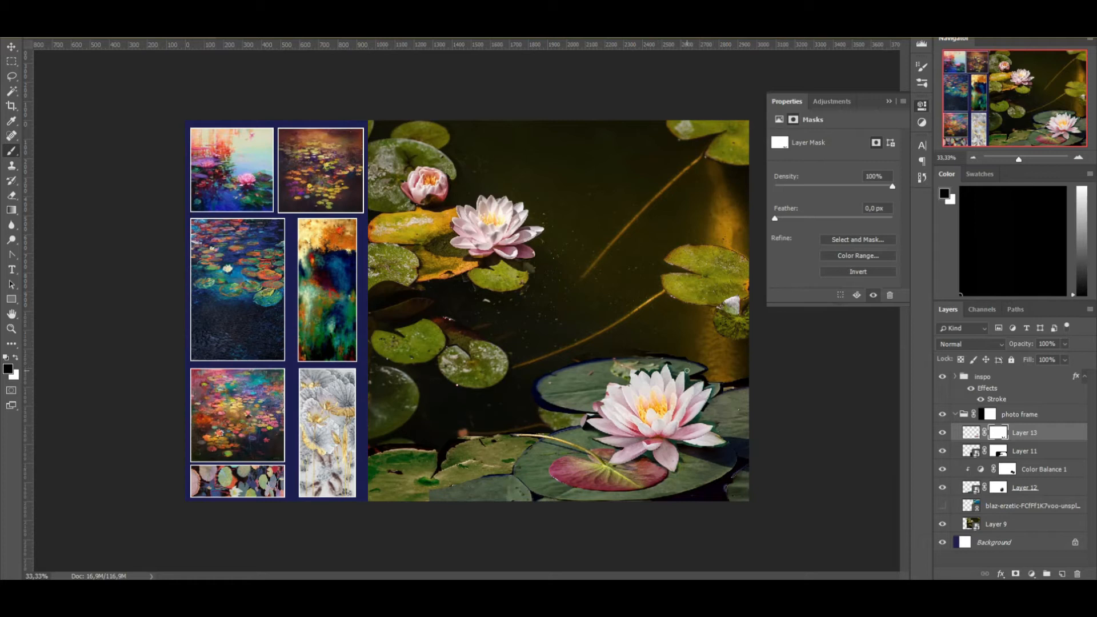
# Shift the copied pink lily's hue to +7 with Hue/Saturation.
pyautogui.click(971, 433)
pyautogui.click(73, 6)
pyautogui.moveTo(92, 32)
pyautogui.click(221, 85)
pyautogui.moveTo(757, 132); pyautogui.dragTo(761, 132)
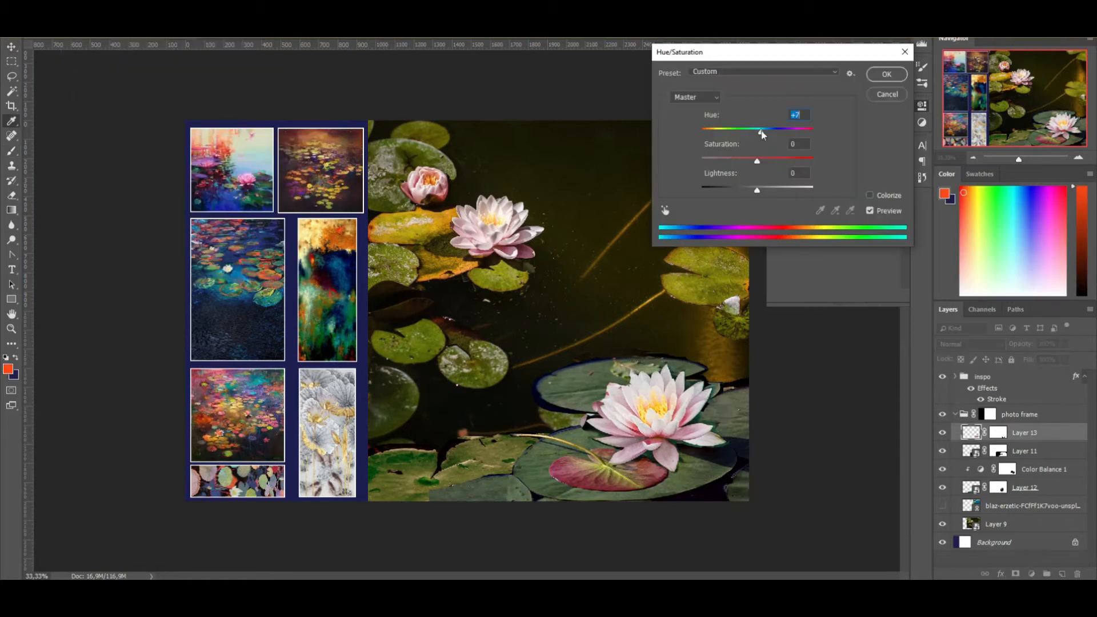
pyautogui.click(886, 75)
# Apply Color Balance to the copied pink lily with midtones cyan-red at +12.
pyautogui.click(72, 7)
pyautogui.click(223, 98)
pyautogui.moveTo(658, 174); pyautogui.dragTo(666, 176)
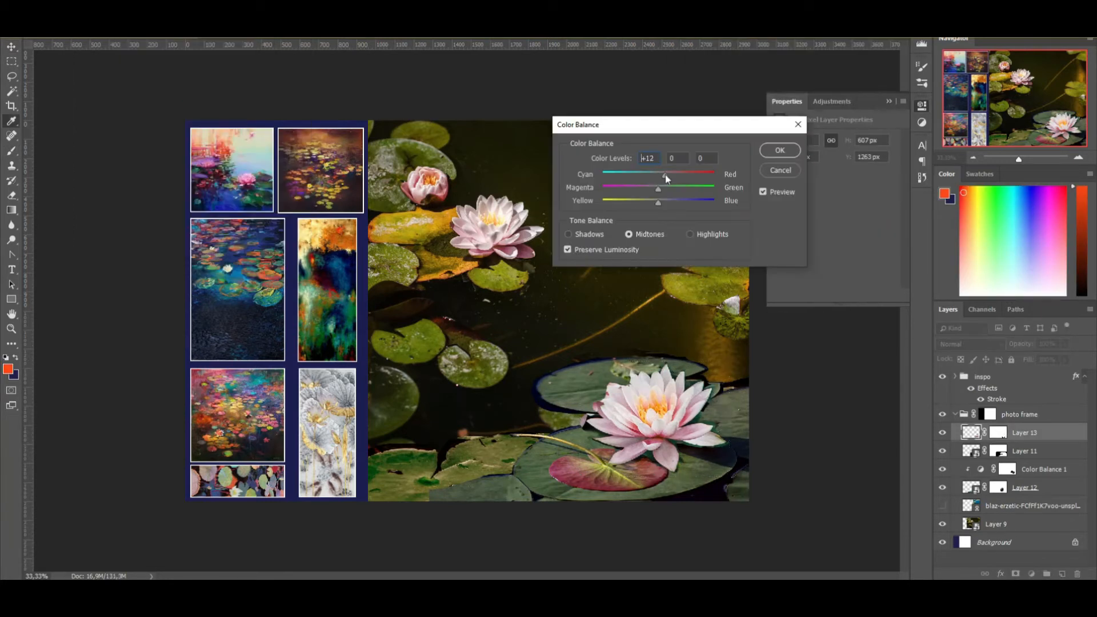
pyautogui.click(779, 151)
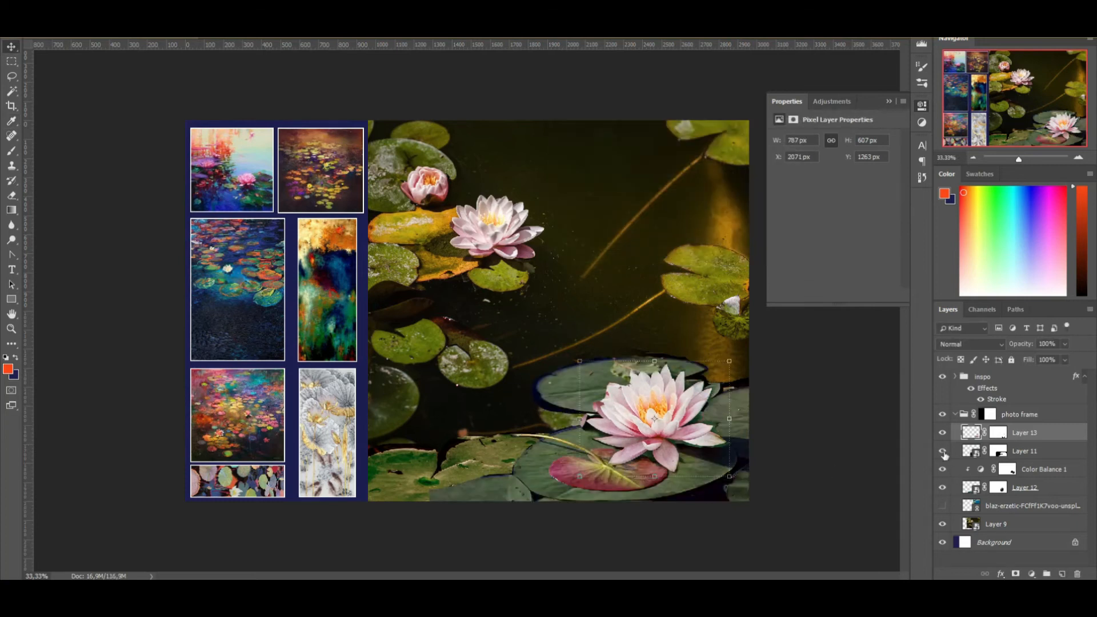
# Duplicate the Color Balance adjustment above the large pads layer, clip it to that layer and disable its mask.
pyautogui.moveTo(1043, 469); pyautogui.dragTo(1044, 443)
pyautogui.rightClick(1053, 450)
pyautogui.click(988, 184)
pyautogui.keyDown('shift'); pyautogui.click(1007, 452); pyautogui.keyUp('shift')
# Shift the long-stem pond photo slightly to the right and transform the large pads layer to adjust its size and position.
pyautogui.moveTo(467, 241)
pyautogui.mouseDown()
pyautogui.moveTo(491, 239)
pyautogui.moveTo(474, 239)
pyautogui.mouseUp()
pyautogui.click(1028, 469)
pyautogui.moveTo(589, 356); pyautogui.dragTo(590, 341)
pyautogui.moveTo(430, 341); pyautogui.dragTo(439, 348)
pyautogui.press('Return')
pyautogui.click(835, 424)
# Delete the copied pads layer in the composition's lower-left corner together with its clipped Color Balance adjustment.
pyautogui.click(1010, 487)
pyautogui.click(1011, 360)
pyautogui.click(1024, 506)
pyautogui.moveTo(435, 457); pyautogui.dragTo(466, 436)
pyautogui.moveTo(710, 372); pyautogui.dragTo(672, 378)
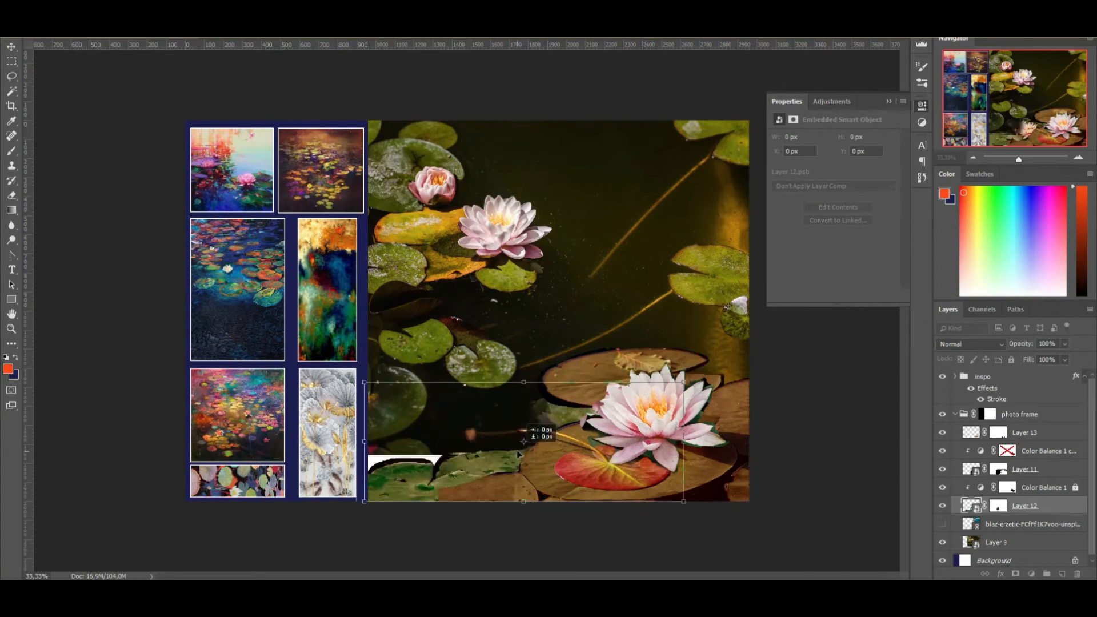
pyautogui.press('Return')
pyautogui.press('Delete')
pyautogui.click(1014, 489)
pyautogui.press('Delete')
# Rework the Color Balance on the large pads and fill a new layer beneath the long-stem pond photo with a near-black colour.
pyautogui.click(1029, 451)
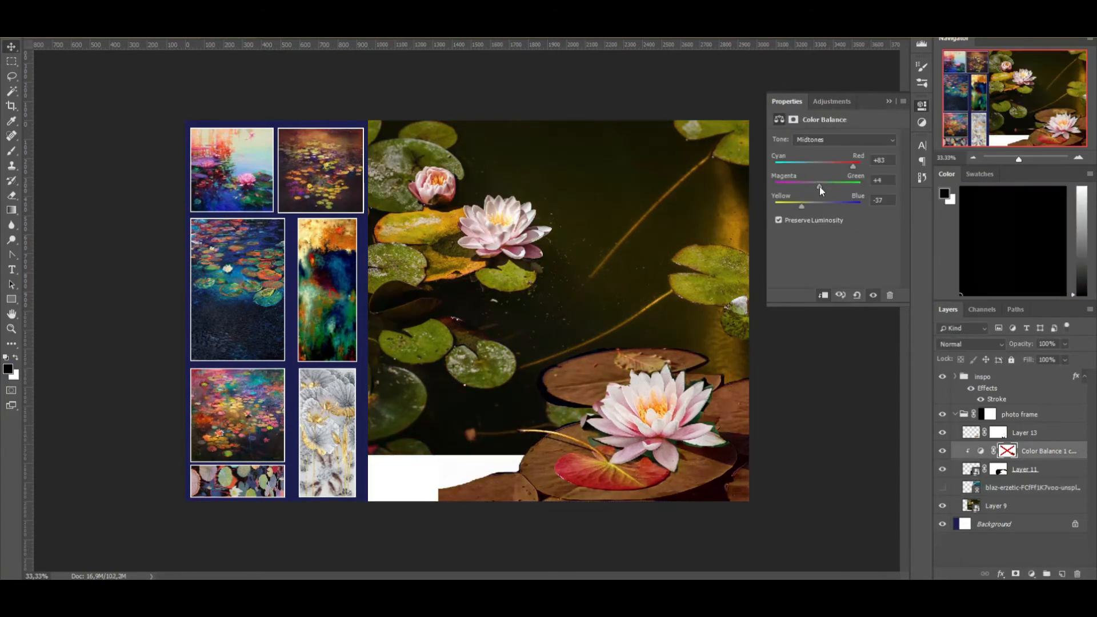
pyautogui.click(1018, 506)
pyautogui.keyDown('ctrl'); pyautogui.click(1062, 573); pyautogui.keyUp('ctrl')
pyautogui.press('x')
pyautogui.click(7, 371)
pyautogui.moveTo(514, 349); pyautogui.dragTo(687, 335)
pyautogui.click(480, 440)
pyautogui.click(840, 359)
pyautogui.rightClick(11, 209)
pyautogui.click(57, 222)
pyautogui.click(411, 464)
pyautogui.click(411, 370)
# Copy a round pad to a new layer in the lower-left corner and blend the pond photo's bottom edge with a gradient mask.
pyautogui.press('l')
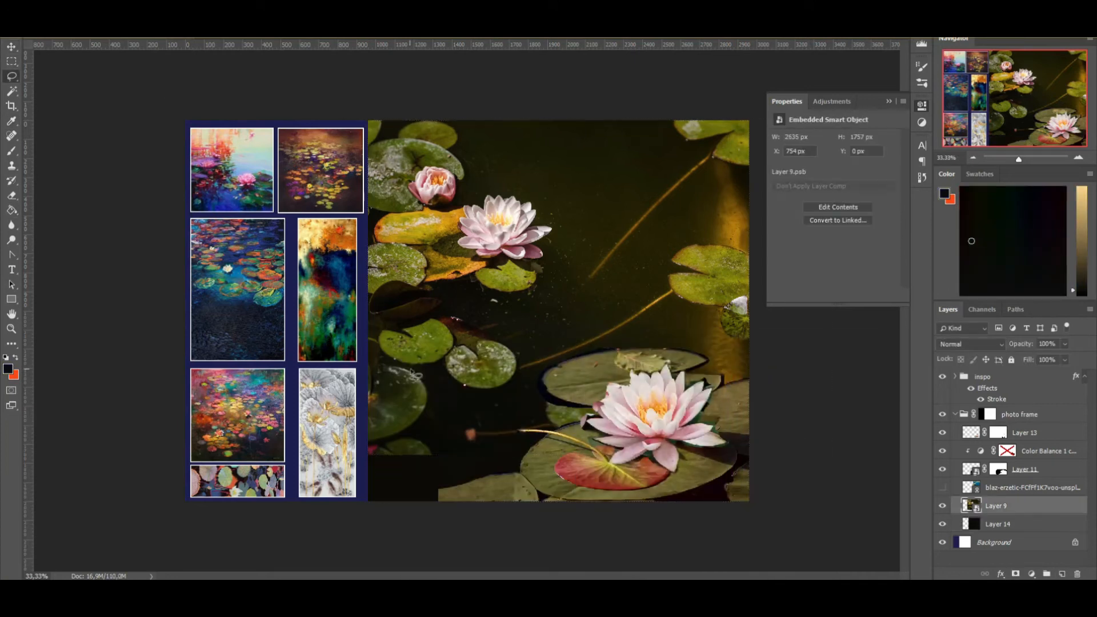
pyautogui.moveTo(1036, 360); pyautogui.dragTo(1029, 360)
pyautogui.click(1023, 525)
pyautogui.hotkey('shift', 'g')
pyautogui.click(1016, 574)
pyautogui.moveTo(409, 464); pyautogui.dragTo(397, 435)
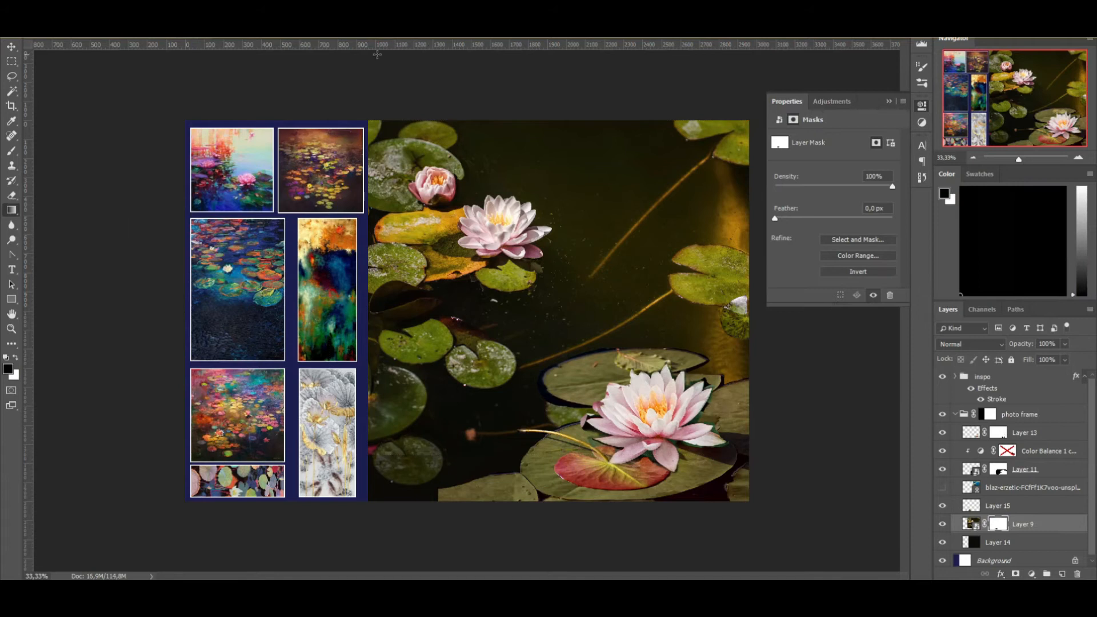
# Move the large pads layer slightly left and rotate it by about 1°.
pyautogui.click(806, 507)
pyautogui.moveTo(600, 479); pyautogui.dragTo(593, 479)
pyautogui.moveTo(752, 338); pyautogui.dragTo(754, 342)
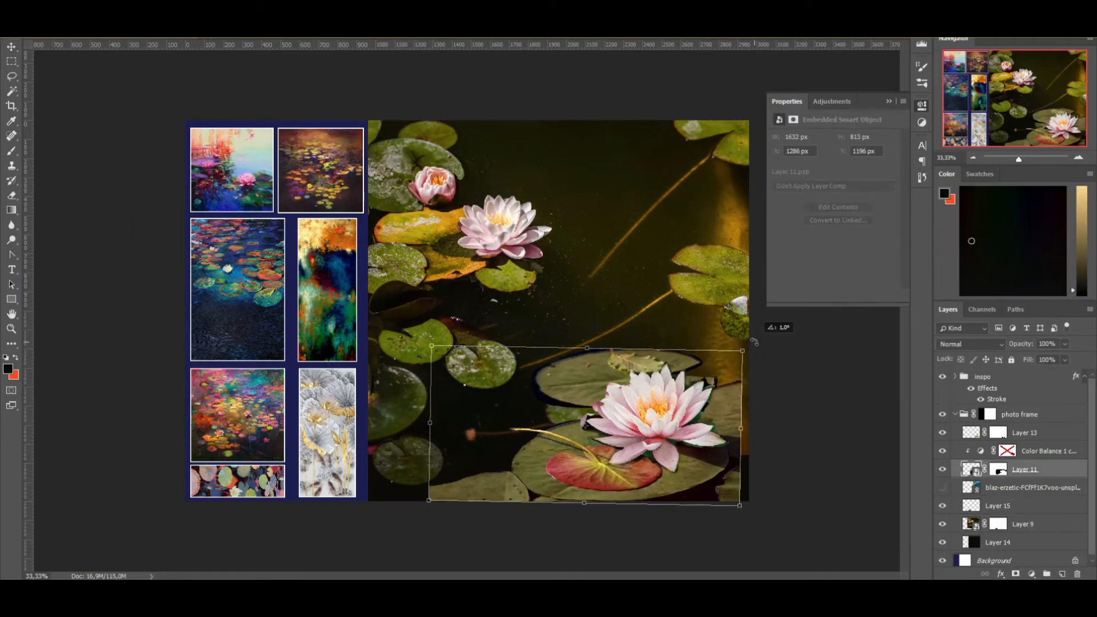
pyautogui.moveTo(691, 411); pyautogui.dragTo(688, 410)
# Copy the back pad behind the large lily to its own layer, place it at the composition's lower left, and stack it below the original.
pyautogui.hotkey('ctrl', 'j')
pyautogui.moveTo(576, 373); pyautogui.dragTo(426, 488)
pyautogui.press('Return')
pyautogui.hotkey('ctrl', '[')
pyautogui.hotkey('ctrl', '[')
pyautogui.hotkey('ctrl', '[')
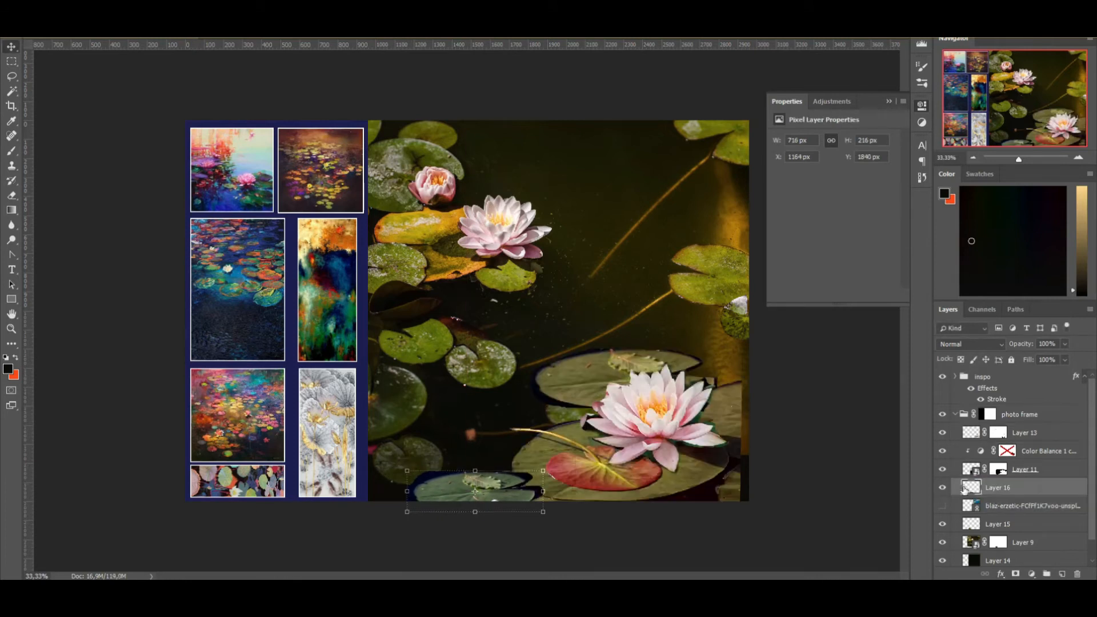
# Copy a green pad from the long-stem pond photo to a new layer and position it over the duplicated pad at the bottom edge.
pyautogui.click(998, 469)
pyautogui.click(787, 389)
pyautogui.click(686, 251)
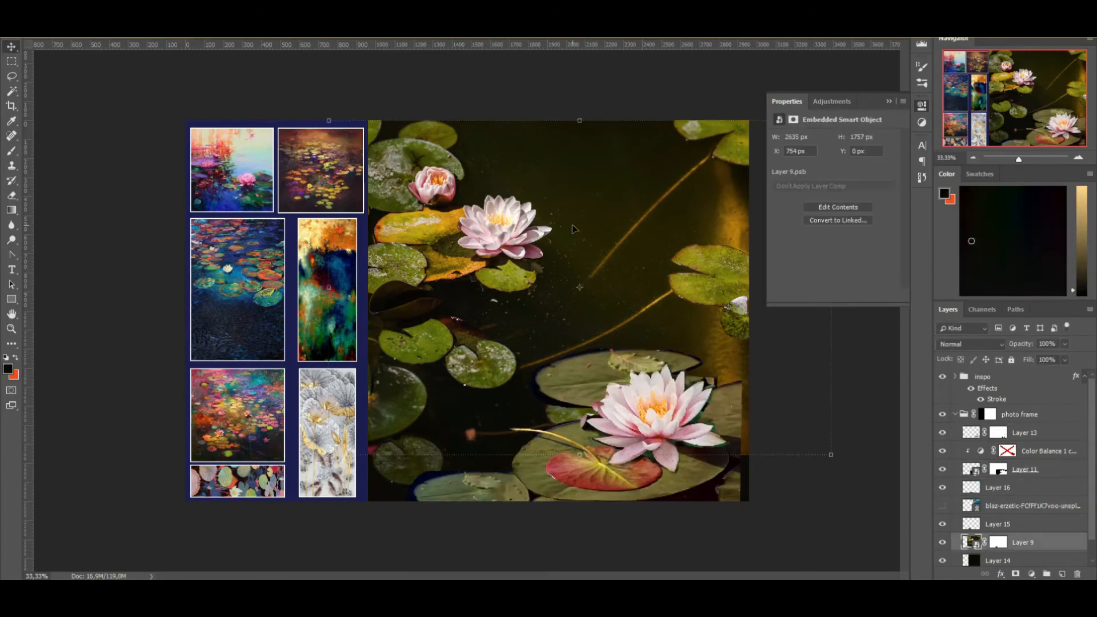
pyautogui.keyDown('alt'); pyautogui.moveTo(686, 252); pyautogui.dragTo(555, 252); pyautogui.keyUp('alt')
pyautogui.press('l')
pyautogui.moveTo(557, 268); pyautogui.dragTo(607, 249)
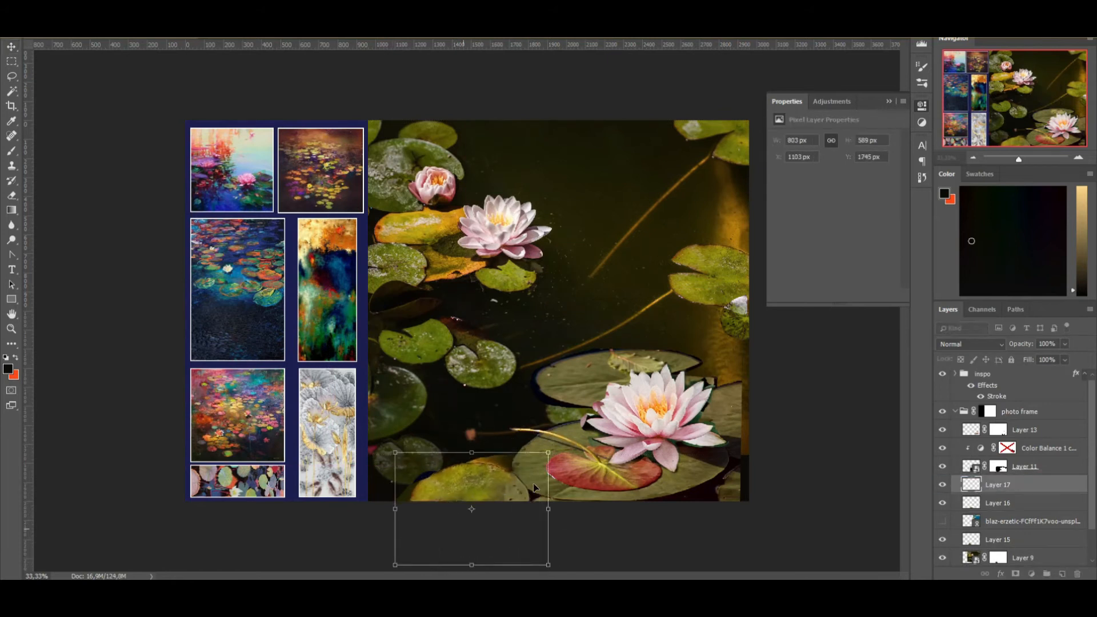
pyautogui.click(940, 468)
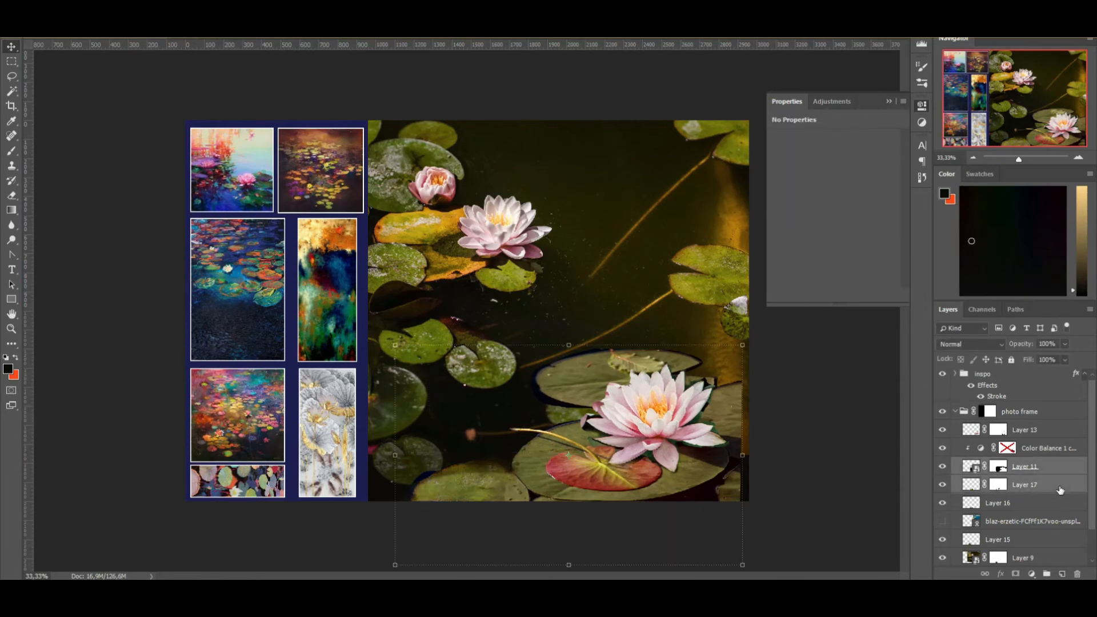
# Rasterize the large pads layer for retouching with the Clone Stamp tool.
pyautogui.click(11, 166)
pyautogui.rightClick(971, 467)
pyautogui.rightClick(1032, 467)
pyautogui.click(983, 220)
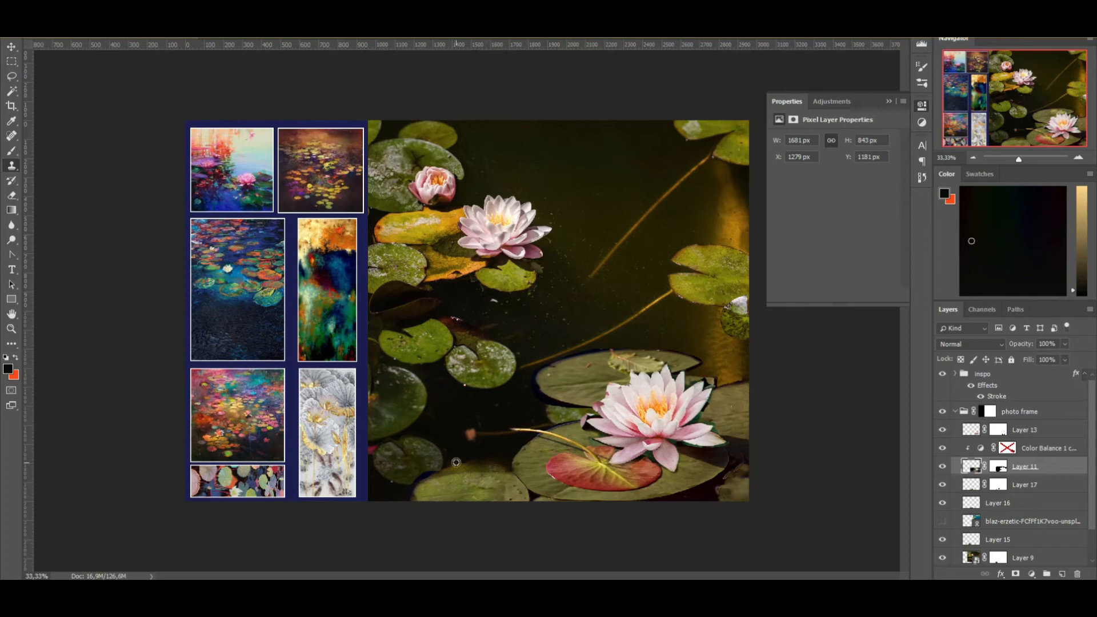
# Shift the long-stem pond photo slightly down and left within the photo frame.
pyautogui.click(12, 46)
pyautogui.moveTo(500, 229); pyautogui.dragTo(490, 246)
pyautogui.scroll(1, 1006, 400)
# Draw a full-height white vertical divider between the painting references and the photo collage.
pyautogui.click(1001, 376)
pyautogui.click(11, 299)
pyautogui.click(8, 369)
pyautogui.click(580, 365)
pyautogui.click(840, 360)
pyautogui.moveTo(367, 118); pyautogui.dragTo(370, 500)
# Extend the canvas slightly on both sides, using the references' navy backdrop as the background colour.
pyautogui.click(11, 47)
pyautogui.click(114, 106)
pyautogui.click(14, 375)
pyautogui.click(291, 286)
pyautogui.click(840, 360)
pyautogui.click(11, 50)
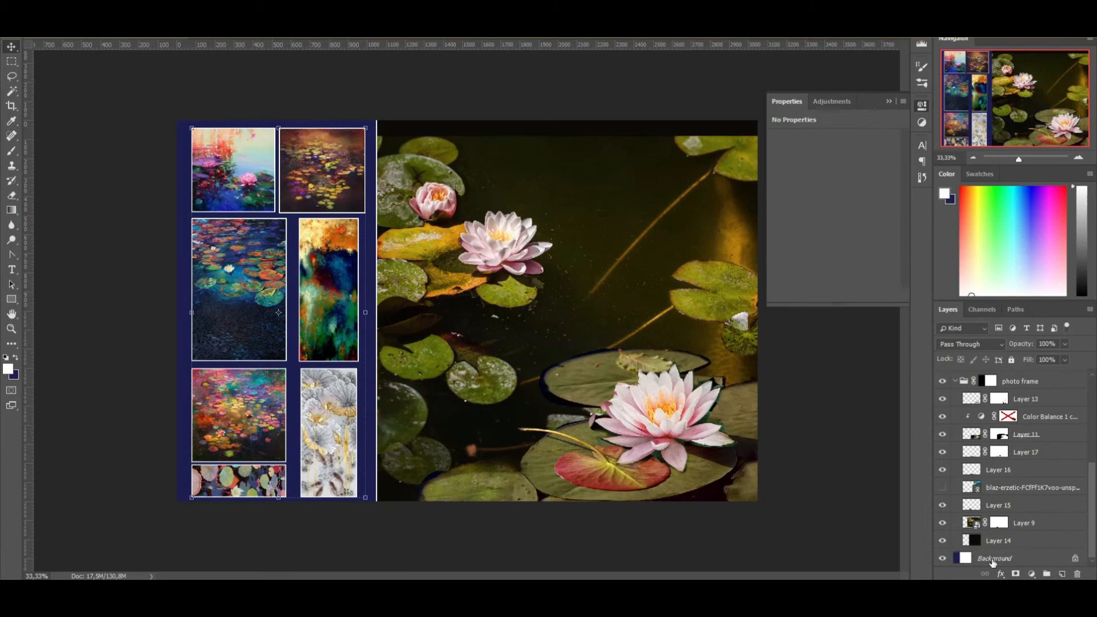
# Add a new layer directly above the background and fill it with light gray.
pyautogui.click(992, 563)
pyautogui.click(8, 369)
pyautogui.click(578, 467)
pyautogui.click(840, 360)
pyautogui.click(11, 210)
pyautogui.click(8, 369)
pyautogui.click(581, 393)
pyautogui.click(840, 360)
pyautogui.click(1062, 574)
pyautogui.click(186, 215)
# Lower the opacity of the gray backdrop layer to darken it behind the painting references.
pyautogui.click(10, 47)
pyautogui.click(1064, 344)
pyautogui.moveTo(1054, 359); pyautogui.dragTo(1038, 359)
pyautogui.click(154, 160)
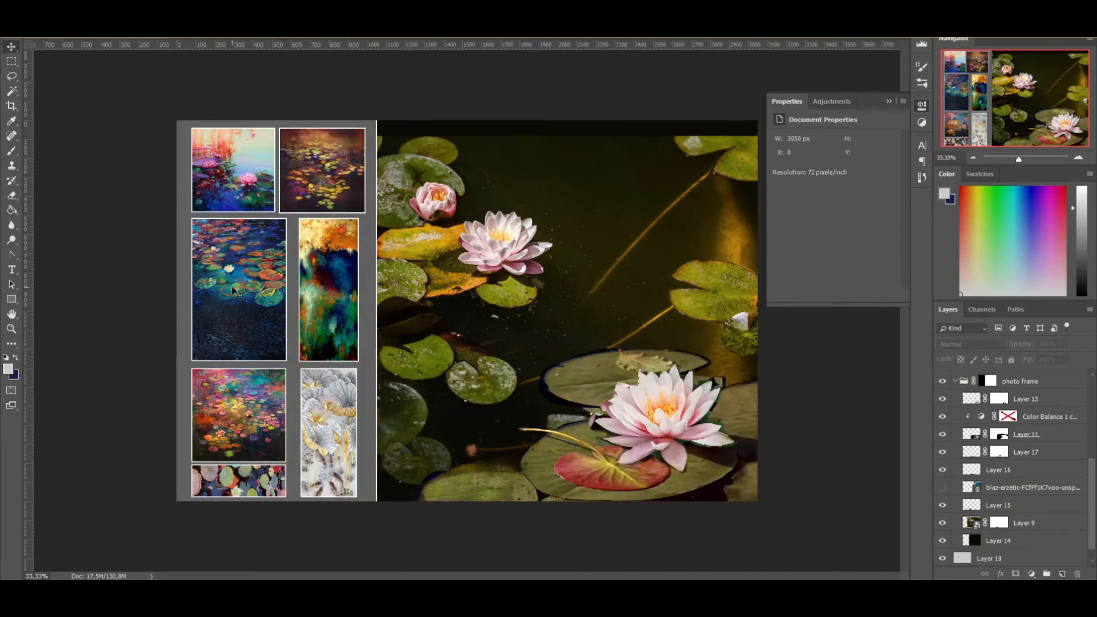
# Reposition the tall abstract painting and the gray-and-gold flower reference together, slightly left of their original place.
pyautogui.moveTo(323, 310); pyautogui.dragTo(330, 310)
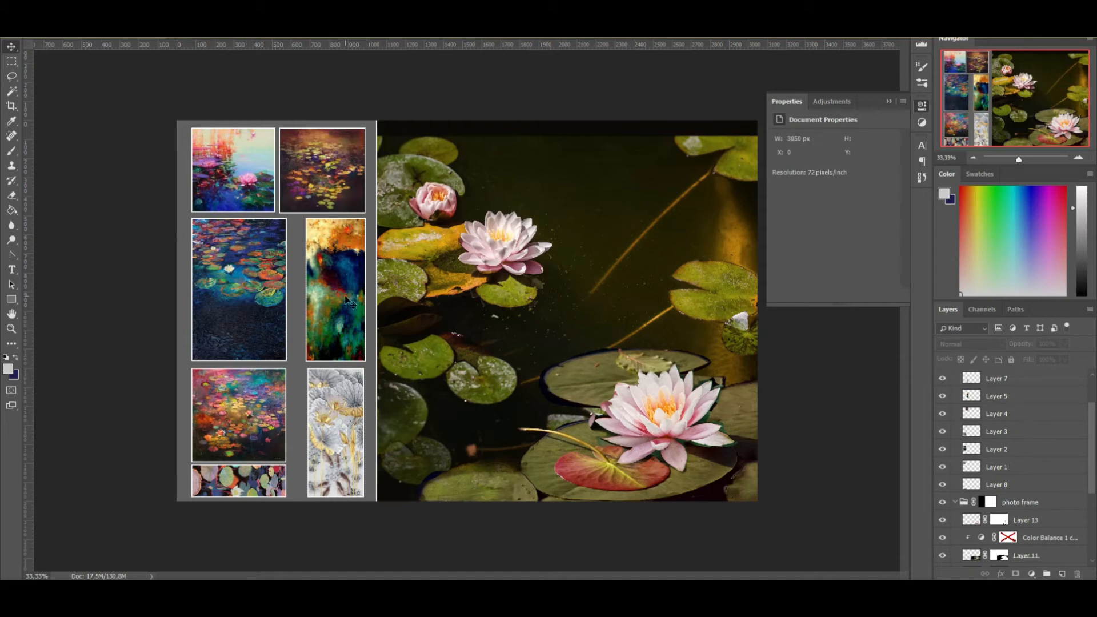
pyautogui.click(355, 426)
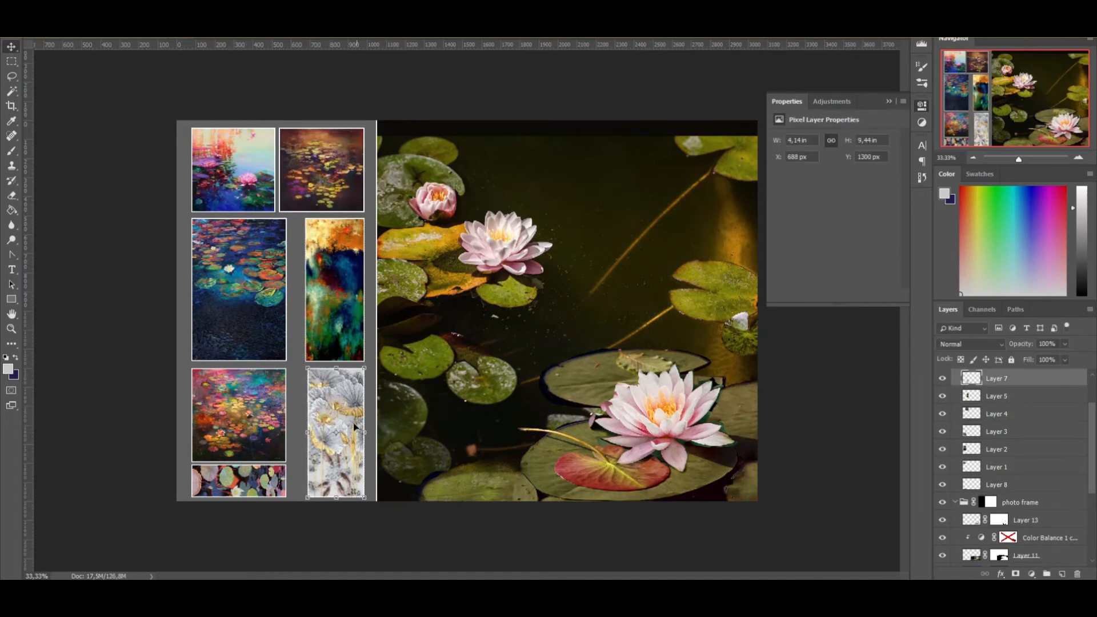
pyautogui.click(324, 286)
pyautogui.keyDown('shift'); pyautogui.click(335, 411); pyautogui.keyUp('shift')
pyautogui.moveTo(335, 411); pyautogui.dragTo(325, 411)
# Scale the two top painting references down together to match the width of the images below them.
pyautogui.click(321, 169)
pyautogui.keyDown('shift'); pyautogui.click(240, 170); pyautogui.keyUp('shift')
pyautogui.moveTo(364, 128); pyautogui.dragTo(341, 161)
pyautogui.press('Escape')
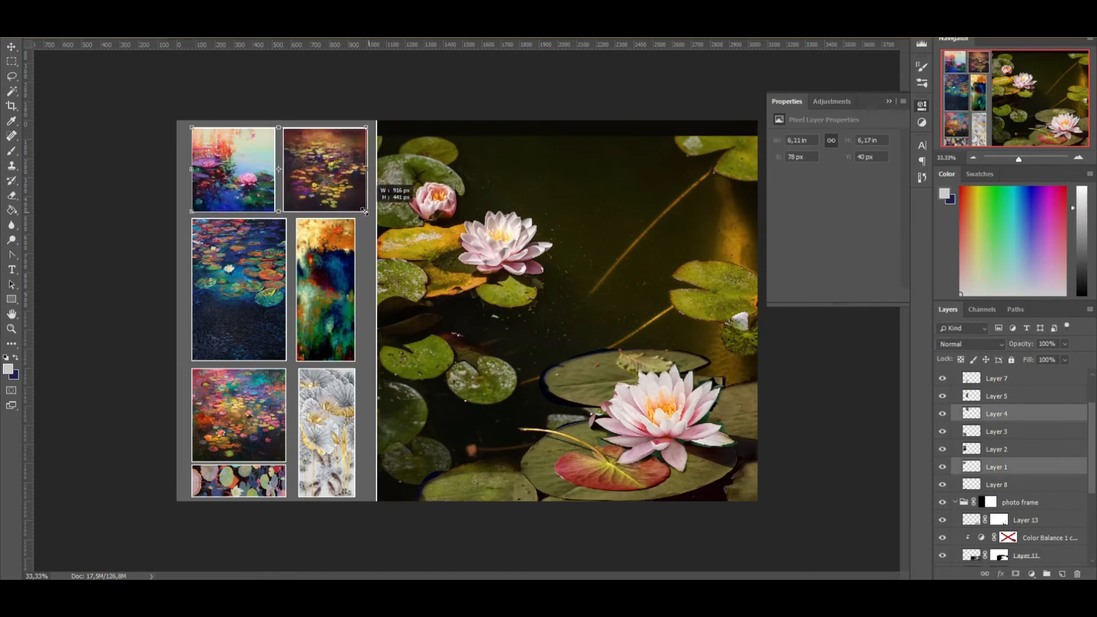
pyautogui.moveTo(364, 212); pyautogui.dragTo(356, 206)
pyautogui.press('Return')
# Nudge the lower painting references, including the bottom pads strip, upward to close the gap beneath the top row.
pyautogui.moveTo(269, 215); pyautogui.dragTo(326, 419)
pyautogui.hotkey('shift', 'Up')
pyautogui.hotkey('shift', 'Up')
pyautogui.hotkey('shift', 'Up')
pyautogui.click(253, 481)
pyautogui.hotkey('shift', 'Up')
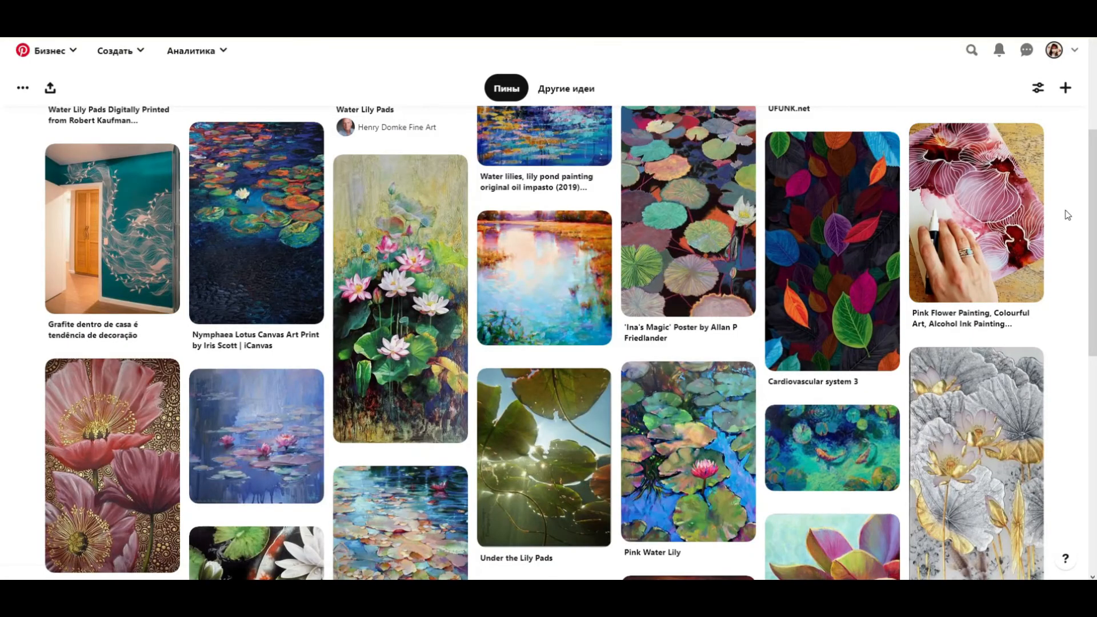
# Browse the Pinterest board for water paintings, place the bright blue pond painting in the photo frame and enlarge it to the frame's width.
pyautogui.scroll(-10, 1068, 212)
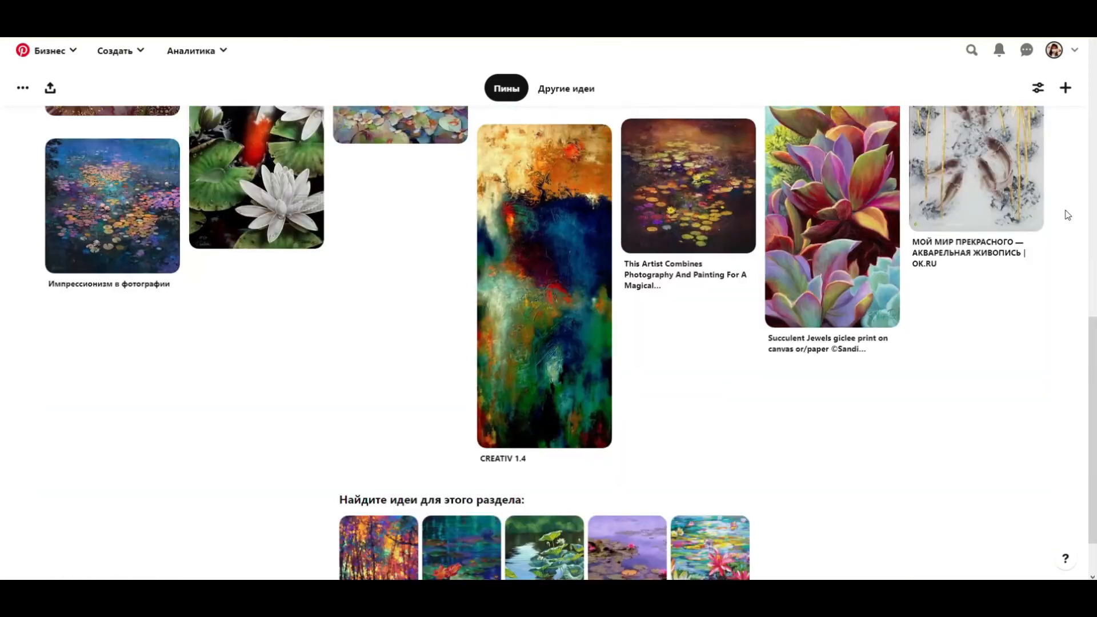
pyautogui.scroll(15, 1067, 214)
pyautogui.scroll(-7, 1059, 218)
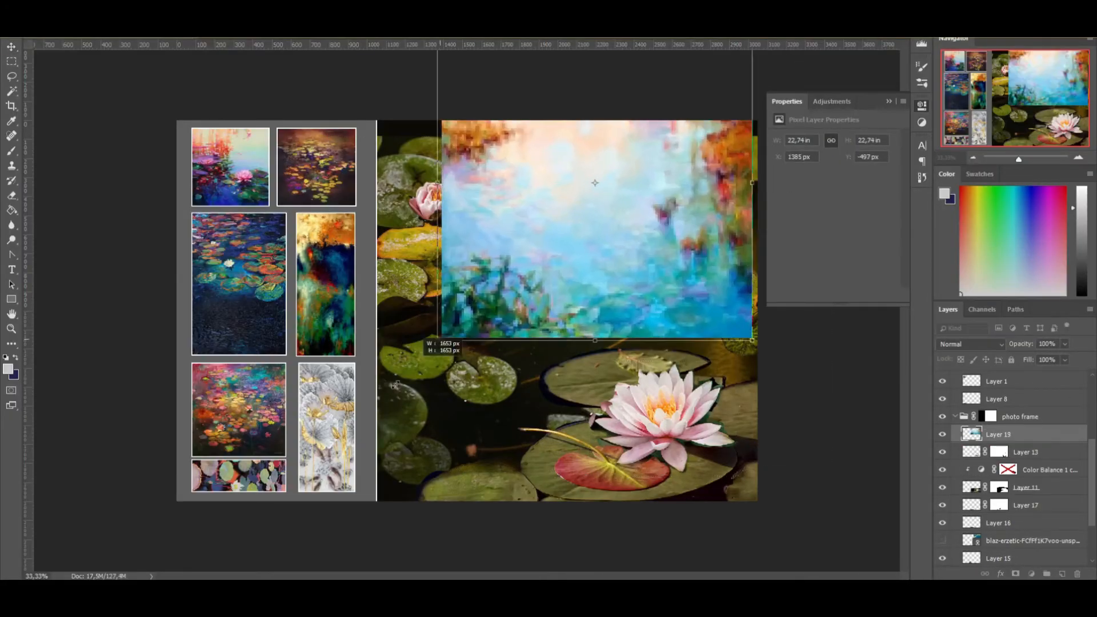
pyautogui.moveTo(394, 385); pyautogui.dragTo(377, 453)
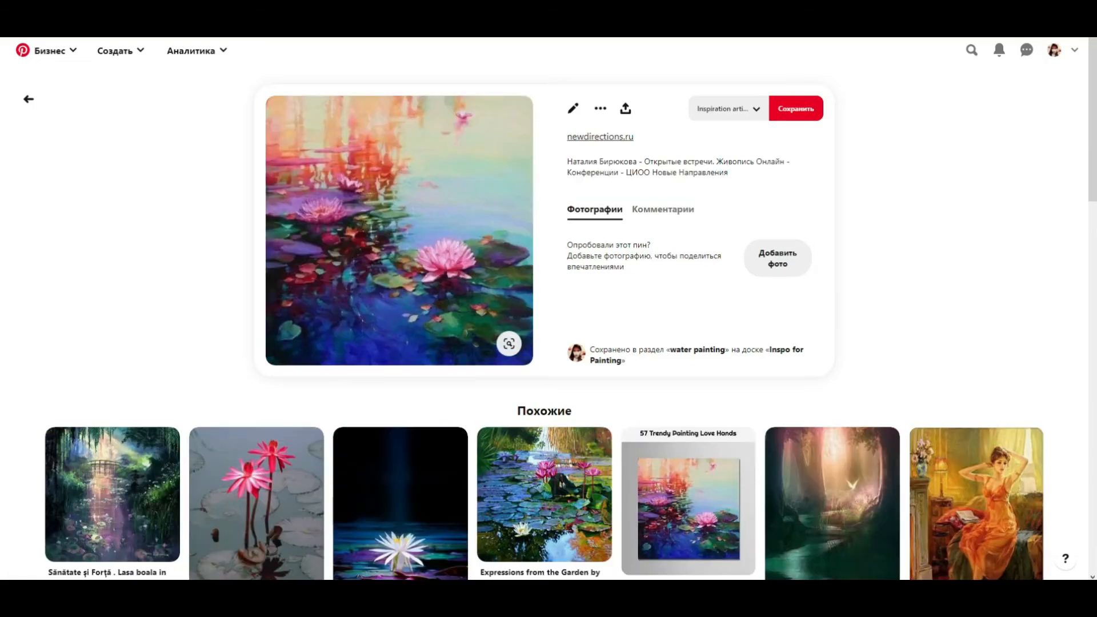
# Copy the pink water lily painting from Pinterest into the photo frame, enlarge it to cover the frame, and remove the blue painting beneath.
pyautogui.rightClick(440, 205)
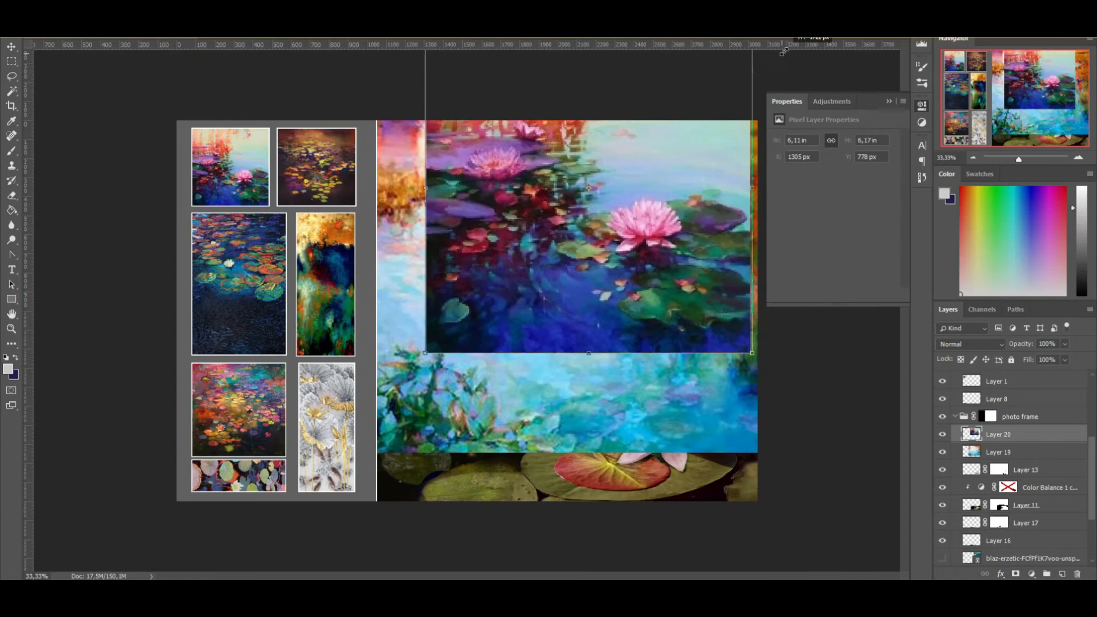
pyautogui.moveTo(784, 52); pyautogui.dragTo(797, 40)
pyautogui.moveTo(425, 353); pyautogui.dragTo(374, 426)
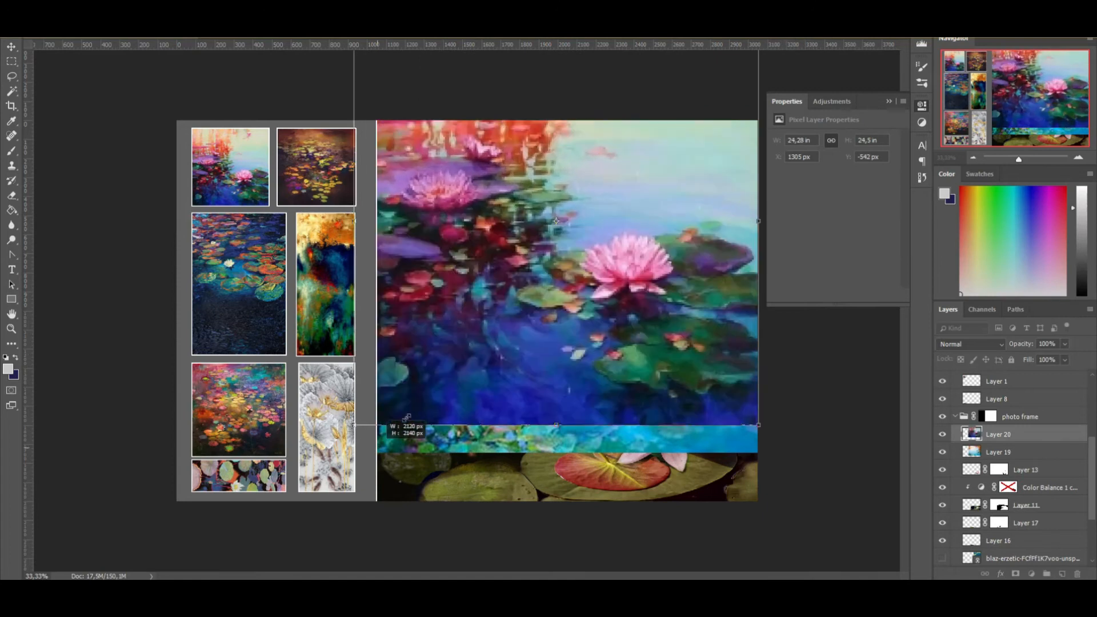
pyautogui.moveTo(514, 309); pyautogui.dragTo(514, 384)
pyautogui.press('Return')
pyautogui.click(1013, 446)
# Compare the blend modes on the pink water lily painting and set it to Lighten.
pyautogui.press('Down')
pyautogui.press('Down')
pyautogui.press('Down')
pyautogui.press('Down')
pyautogui.press('Down')
pyautogui.press('Down')
pyautogui.press('Down')
pyautogui.press('Up')
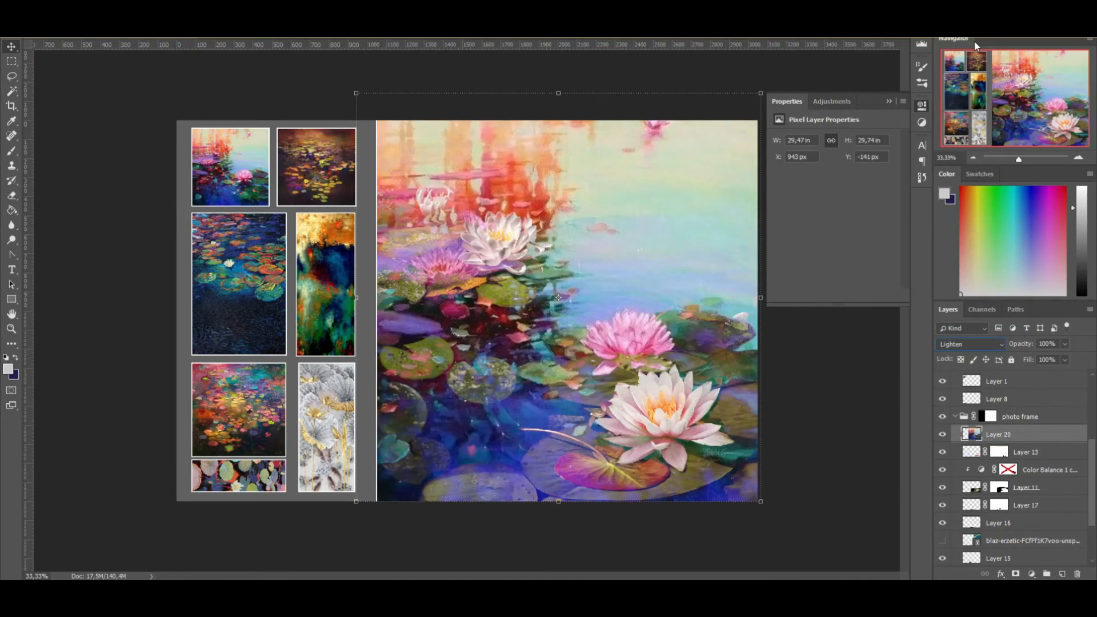
pyautogui.press('Down')
pyautogui.press('Down')
pyautogui.press('Down')
pyautogui.press('Down')
pyautogui.press('Down')
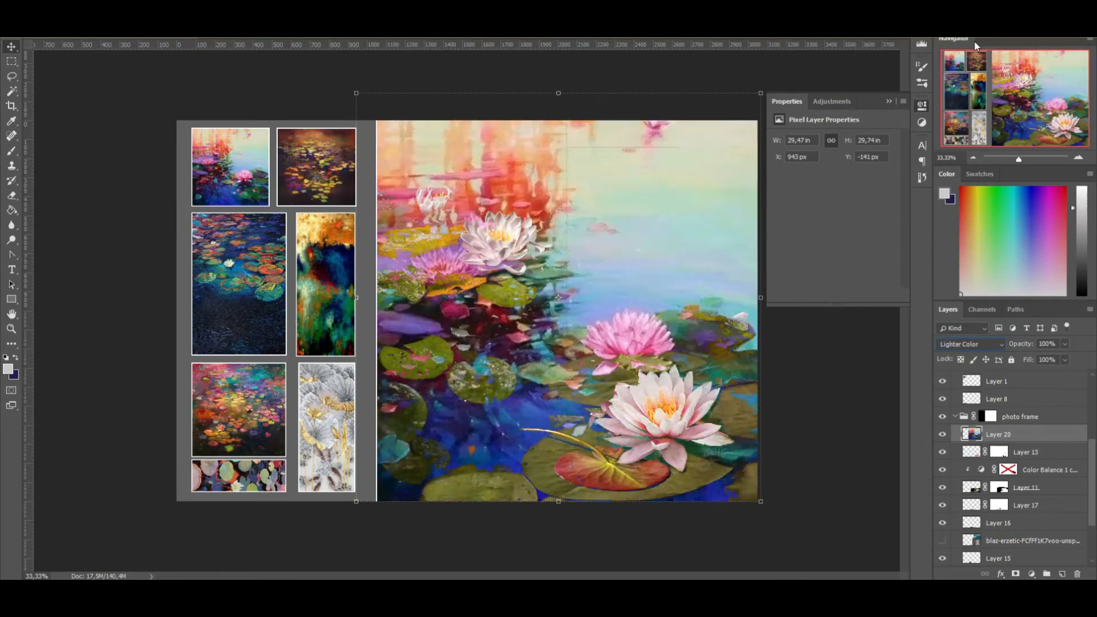
pyautogui.press('Down')
pyautogui.press('Down')
pyautogui.press('Down')
pyautogui.press('Down')
pyautogui.press('Down')
pyautogui.press('Down')
pyautogui.press('Down')
pyautogui.press('Down')
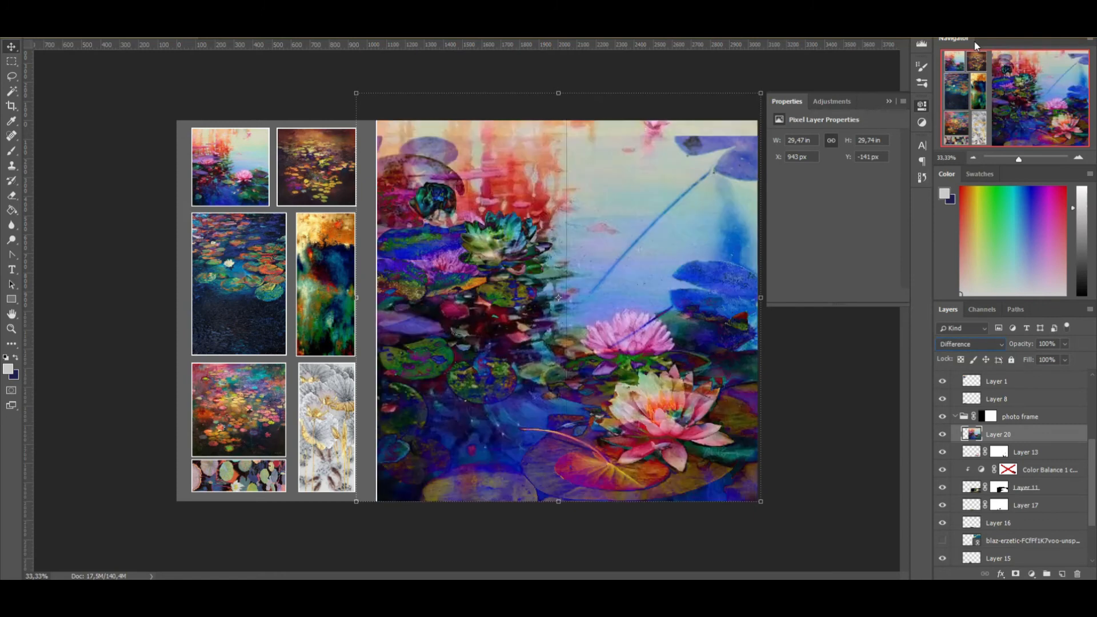
pyautogui.press('Down')
pyautogui.press('Down')
pyautogui.press('Down')
pyautogui.press('Down')
pyautogui.press('Down')
pyautogui.press('Down')
pyautogui.click(958, 347)
pyautogui.click(958, 122)
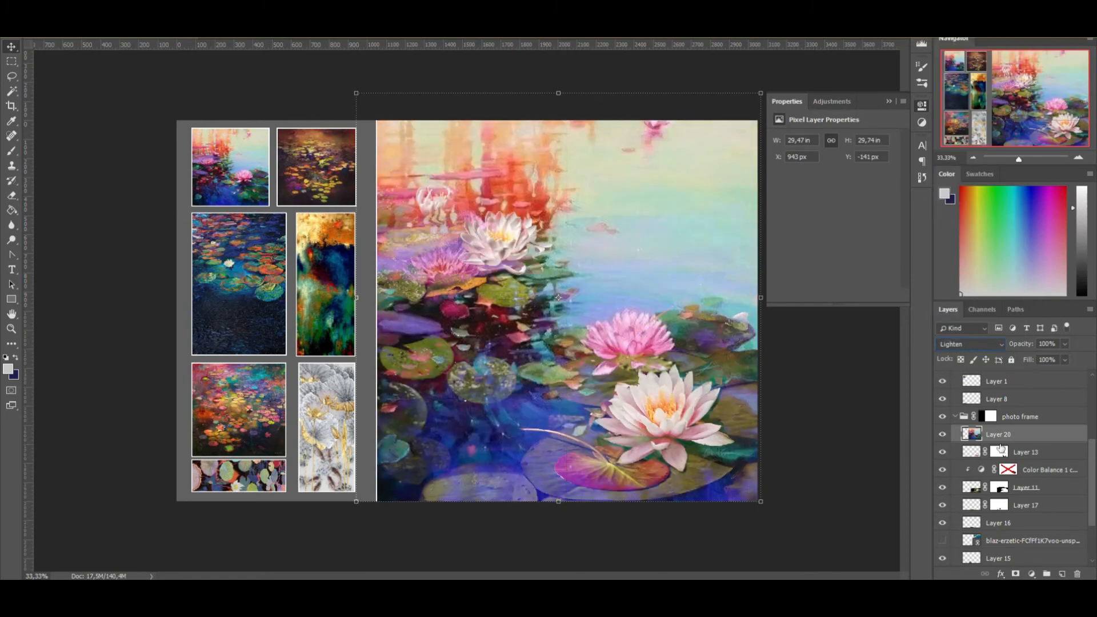
# Duplicate the pink water lily painting layer and hide the copy.
pyautogui.rightClick(1009, 434)
pyautogui.click(891, 194)
pyautogui.press('Return')
pyautogui.click(942, 434)
# Mask the Lighten painting with soft black gradients over the bud, the upper lily, the painted pink lily and the right-hand pads.
pyautogui.click(991, 450)
pyautogui.click(1015, 573)
pyautogui.click(12, 166)
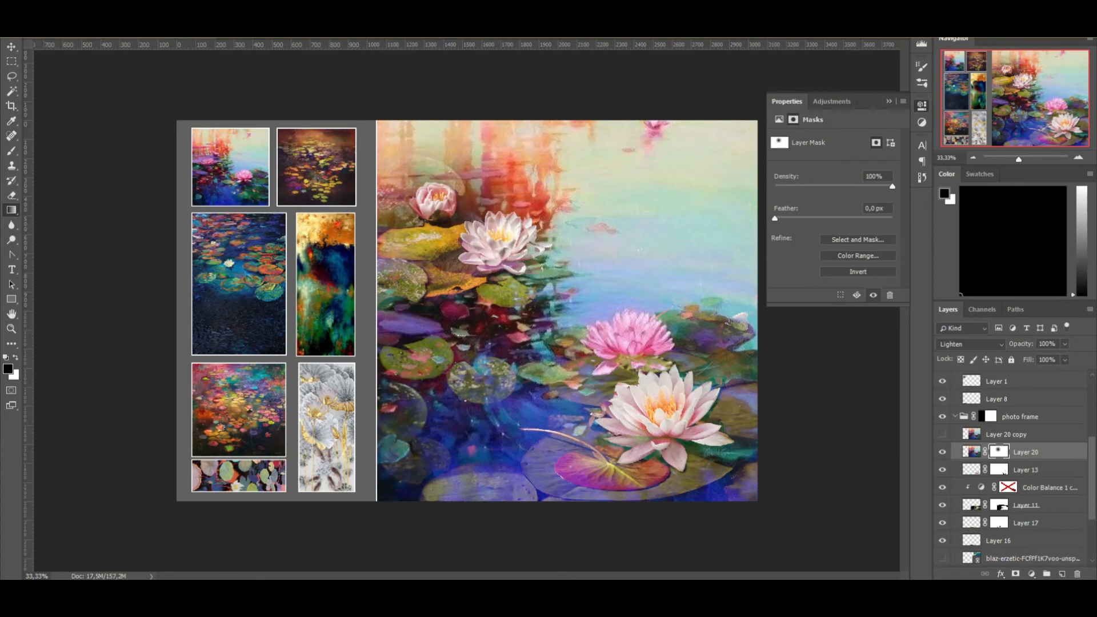
pyautogui.moveTo(632, 350); pyautogui.dragTo(711, 341)
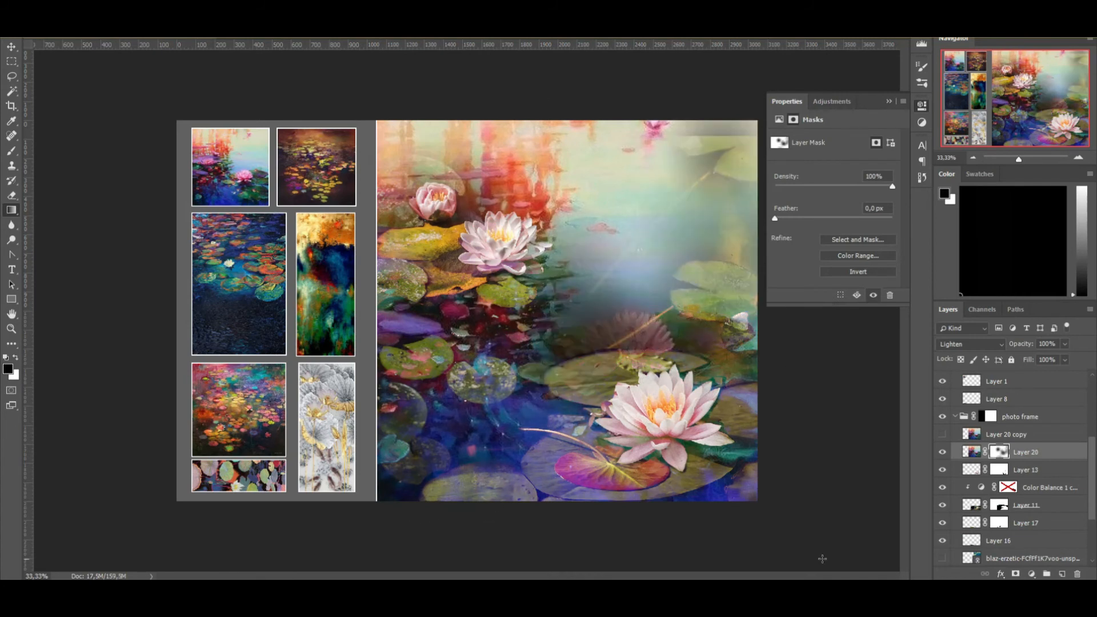
# Show the copy of the pink water lily painting, compare its blend modes and set it to Soft Light.
pyautogui.click(1006, 435)
pyautogui.click(942, 434)
pyautogui.click(973, 343)
pyautogui.click(960, 60)
pyautogui.press('Down')
pyautogui.press('Down')
pyautogui.press('Down')
pyautogui.press('Down')
pyautogui.press('Down')
pyautogui.press('Down')
pyautogui.press('Down')
pyautogui.press('Down')
pyautogui.press('Down')
pyautogui.press('Down')
pyautogui.press('Down')
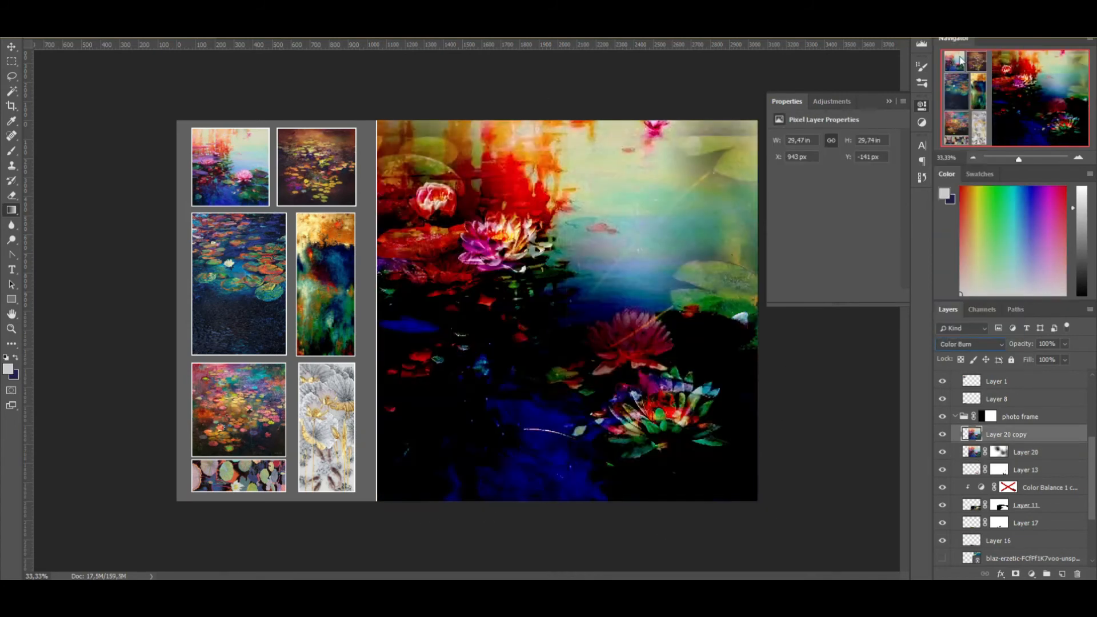
pyautogui.click(942, 434)
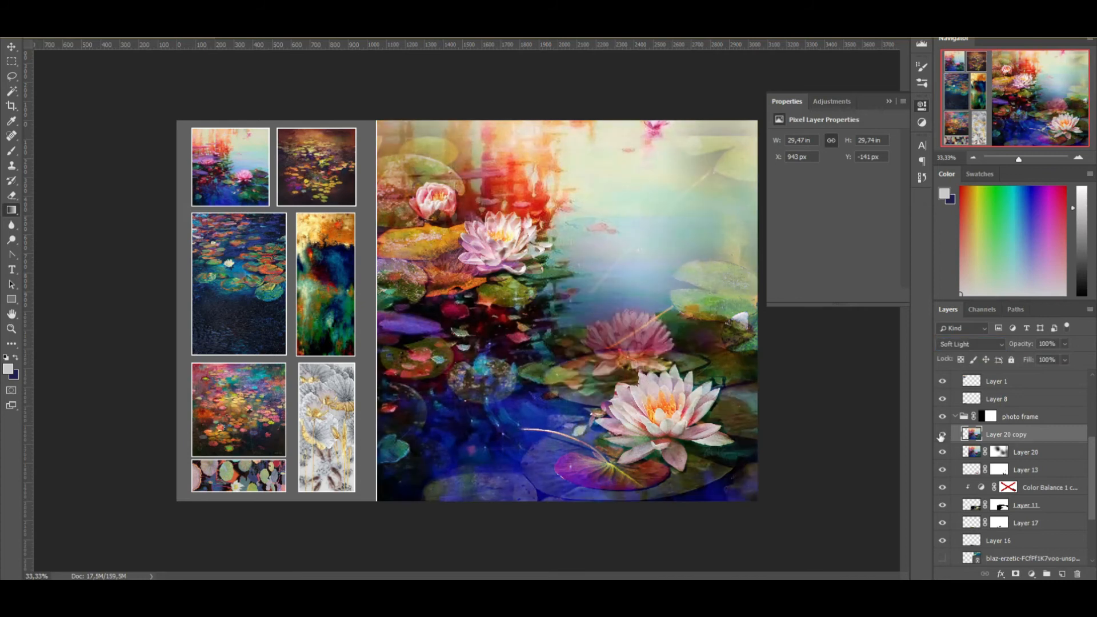
# Mask the Soft Light copy with gradients over the upper-right water and extend the Lighten painting's mask in the same area.
pyautogui.click(1015, 573)
pyautogui.moveTo(686, 189); pyautogui.dragTo(629, 246)
pyautogui.moveTo(703, 285)
pyautogui.mouseDown()
pyautogui.moveTo(621, 317)
pyautogui.moveTo(698, 294)
pyautogui.mouseUp()
pyautogui.click(999, 452)
pyautogui.moveTo(669, 246); pyautogui.dragTo(742, 219)
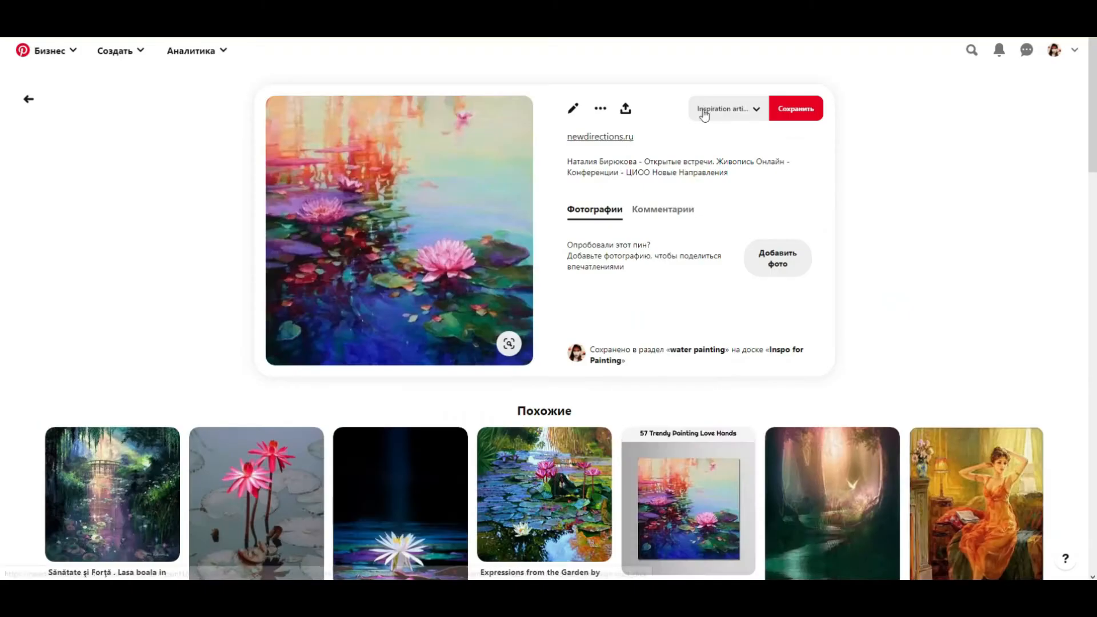
# Browse the water painting board on Pinterest and copy the blue and orange lily pads picture.
pyautogui.scroll(-3, 549, 309)
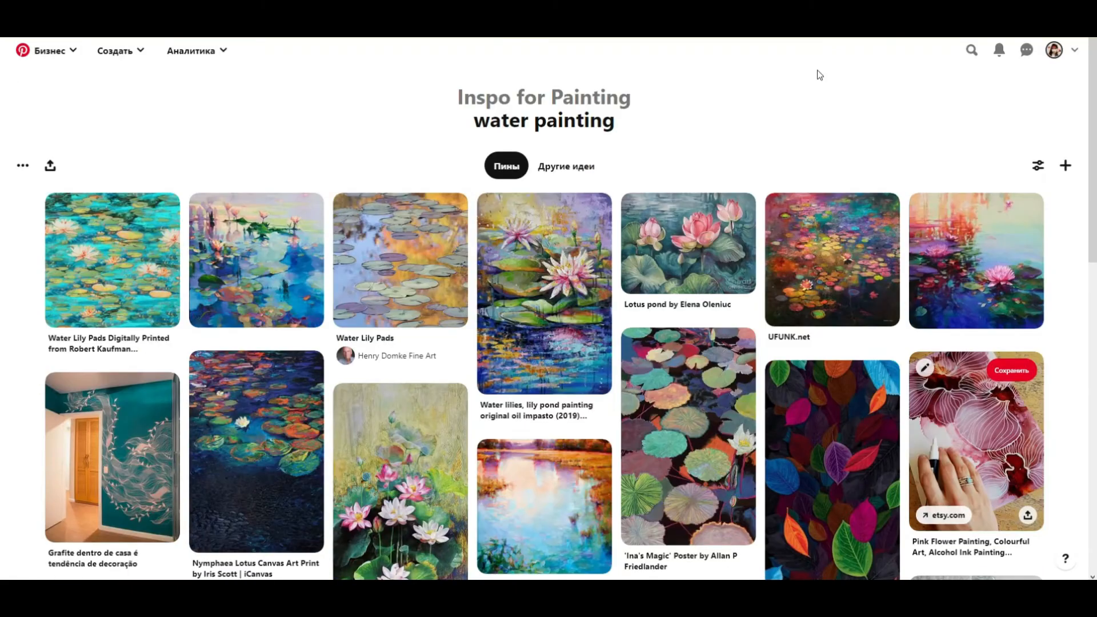
pyautogui.scroll(-10, 821, 85)
pyautogui.click(454, 248)
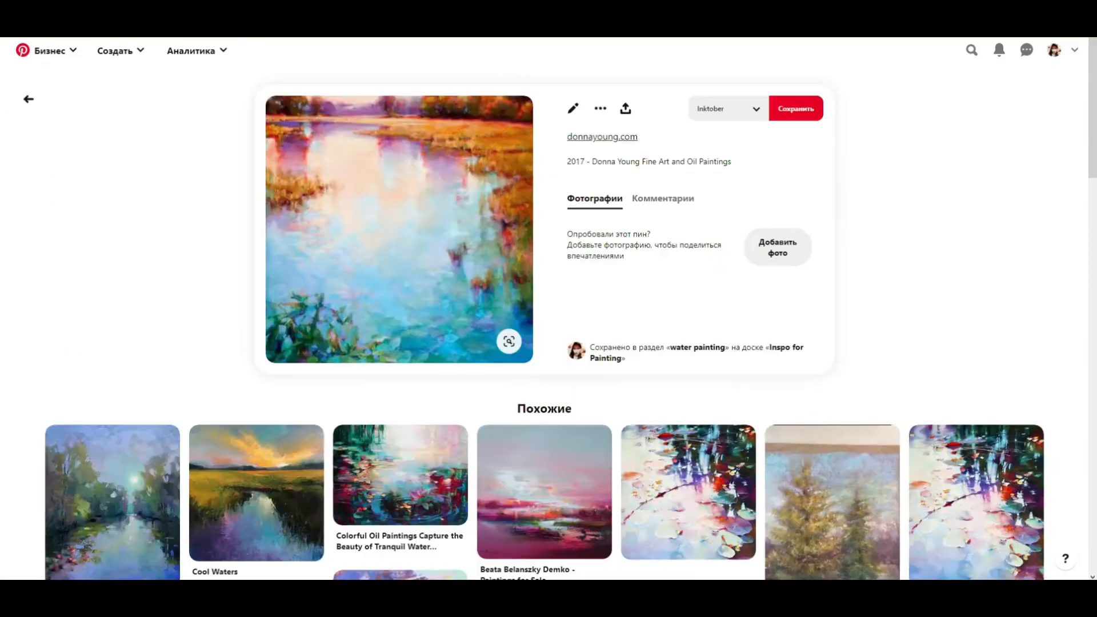
pyautogui.rightClick(448, 218)
pyautogui.click(489, 372)
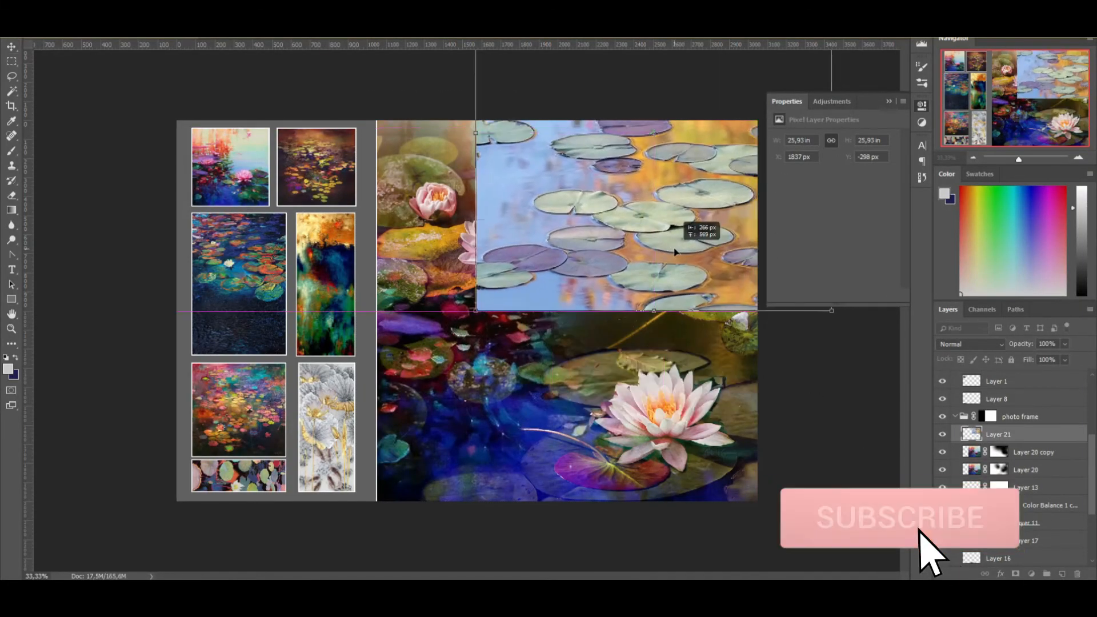
# Scale down the pasted lily pads picture and position it over the upper-right water of the collage.
pyautogui.hotkey('ctrl', 't')
pyautogui.moveTo(476, 311); pyautogui.dragTo(546, 244)
pyautogui.moveTo(731, 165); pyautogui.dragTo(751, 228)
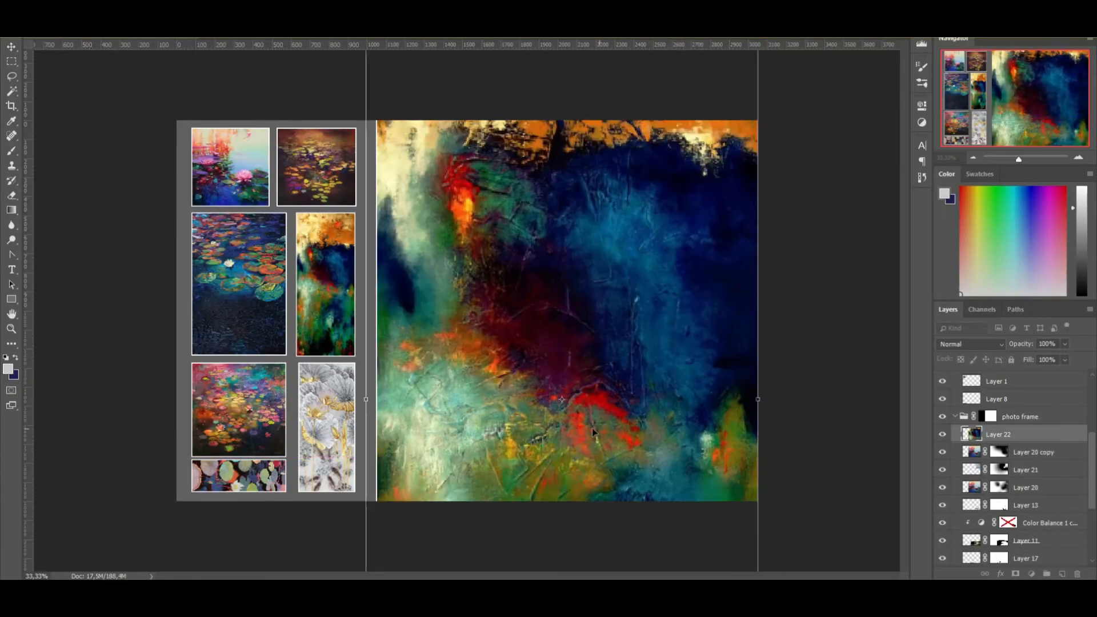
# Compare the blend modes on the abstract blue and orange painting, set it to Overlay and reposition it over the collage.
pyautogui.press('Return')
pyautogui.hotkey('shift', '+')
pyautogui.hotkey('shift', '+')
pyautogui.hotkey('shift', '+')
pyautogui.hotkey('shift', '+')
pyautogui.hotkey('shift', '+')
pyautogui.hotkey('shift', '+')
pyautogui.hotkey('shift', '+')
pyautogui.hotkey('shift', '+')
pyautogui.hotkey('shift', '+')
pyautogui.hotkey('shift', '+')
pyautogui.hotkey('shift', '+')
pyautogui.hotkey('shift', '+')
pyautogui.hotkey('shift', '+')
pyautogui.hotkey('shift', '+')
pyautogui.hotkey('shift', '+')
pyautogui.hotkey('shift', '+')
pyautogui.hotkey('shift', '+')
pyautogui.hotkey('shift', '+')
pyautogui.hotkey('shift', '+')
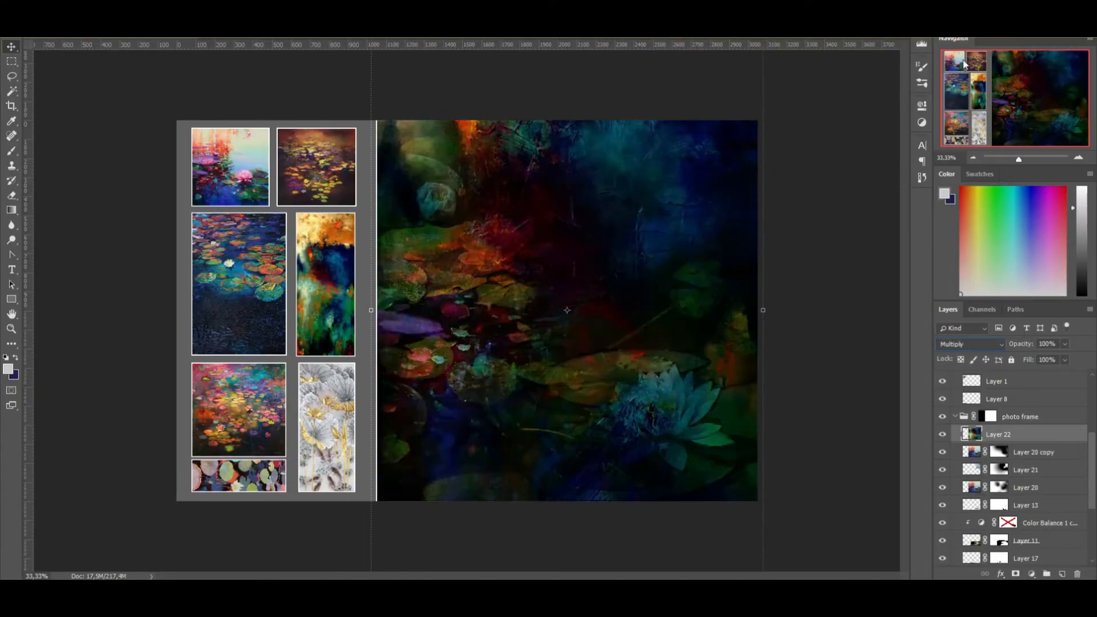
pyautogui.moveTo(594, 433); pyautogui.dragTo(580, 325)
pyautogui.click(970, 344)
pyautogui.click(953, 182)
pyautogui.moveTo(560, 223)
pyautogui.mouseDown()
pyautogui.moveTo(522, 313)
pyautogui.moveTo(646, 546)
pyautogui.mouseUp()
# Mask the lower abstract painting layer with black gradients over the upper-left pads, the dark water and the large lily.
pyautogui.click(1026, 452)
pyautogui.click(1015, 574)
pyautogui.press('g')
pyautogui.moveTo(378, 130); pyautogui.dragTo(480, 136)
pyautogui.moveTo(515, 400); pyautogui.dragTo(594, 400)
pyautogui.moveTo(652, 354); pyautogui.dragTo(732, 366)
# Reposition the abstract painting's copy and mask it with gradients over the central water, the right-hand pads and the lower blue water.
pyautogui.click(1007, 434)
pyautogui.press('v')
pyautogui.moveTo(613, 378)
pyautogui.mouseDown()
pyautogui.moveTo(704, 270)
pyautogui.moveTo(677, 166)
pyautogui.mouseUp()
pyautogui.moveTo(589, 296)
pyautogui.mouseDown()
pyautogui.moveTo(663, 466)
pyautogui.moveTo(620, 512)
pyautogui.moveTo(641, 497)
pyautogui.mouseUp()
pyautogui.click(1015, 574)
pyautogui.press('g')
pyautogui.moveTo(600, 273); pyautogui.dragTo(640, 338)
pyautogui.moveTo(675, 228); pyautogui.dragTo(731, 320)
pyautogui.moveTo(502, 349); pyautogui.dragTo(563, 435)
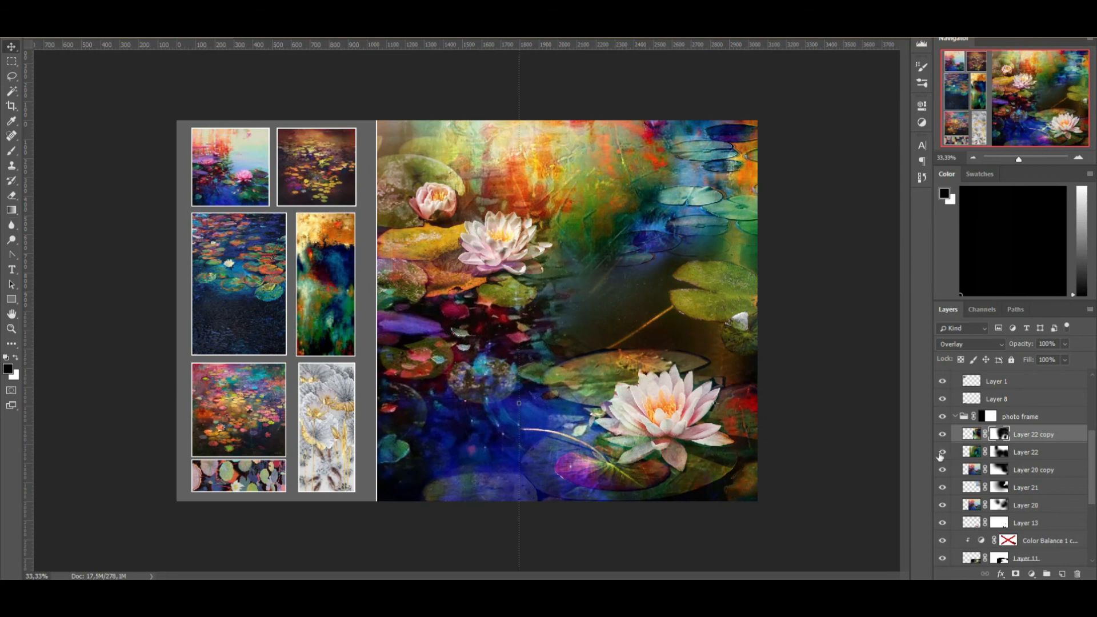
# Check the lower abstract painting layer's effect by toggling its visibility and reduce its opacity.
pyautogui.click(942, 453)
pyautogui.click(942, 453)
pyautogui.click(1026, 452)
pyautogui.click(1064, 343)
pyautogui.moveTo(1064, 360); pyautogui.dragTo(1046, 361)
# Rework the lily pads picture's mask to hide the pads overlapping the dark water in the centre.
pyautogui.click(942, 488)
pyautogui.click(942, 488)
pyautogui.click(1026, 487)
pyautogui.moveTo(609, 287)
pyautogui.mouseDown()
pyautogui.moveTo(628, 291)
pyautogui.moveTo(624, 301)
pyautogui.mouseUp()
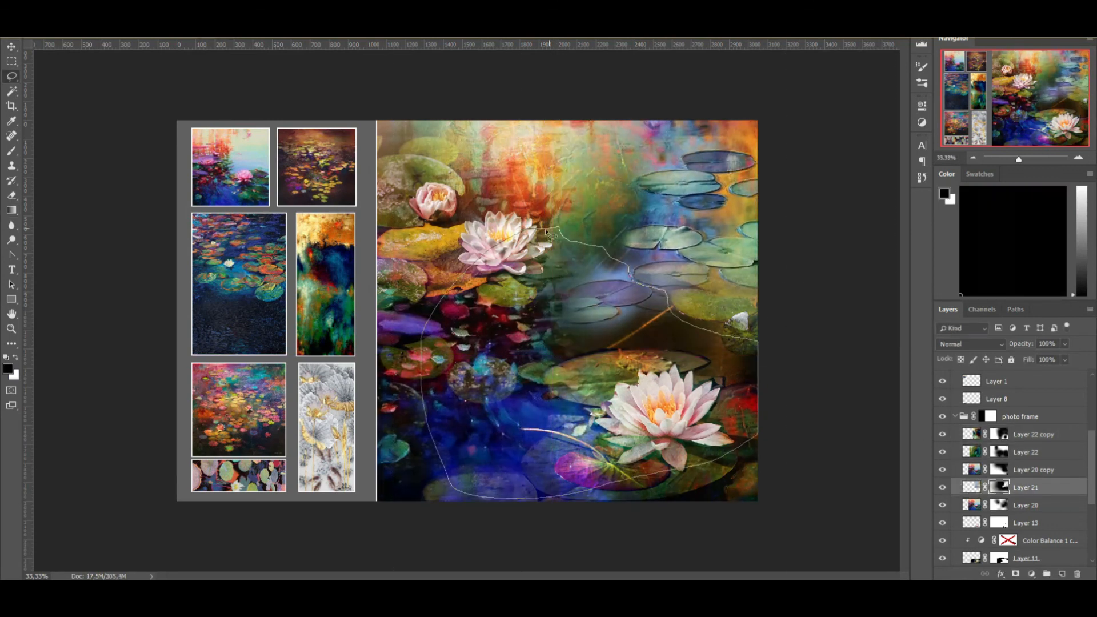
pyautogui.hotkey('ctrl', 'd')
pyautogui.press('b')
pyautogui.click(40, 38)
pyautogui.click(662, 296)
# Toggle the lower abstract painting layer to examine the vertical seam beside the upper lily.
pyautogui.click(11, 47)
pyautogui.click(971, 452)
pyautogui.click(943, 452)
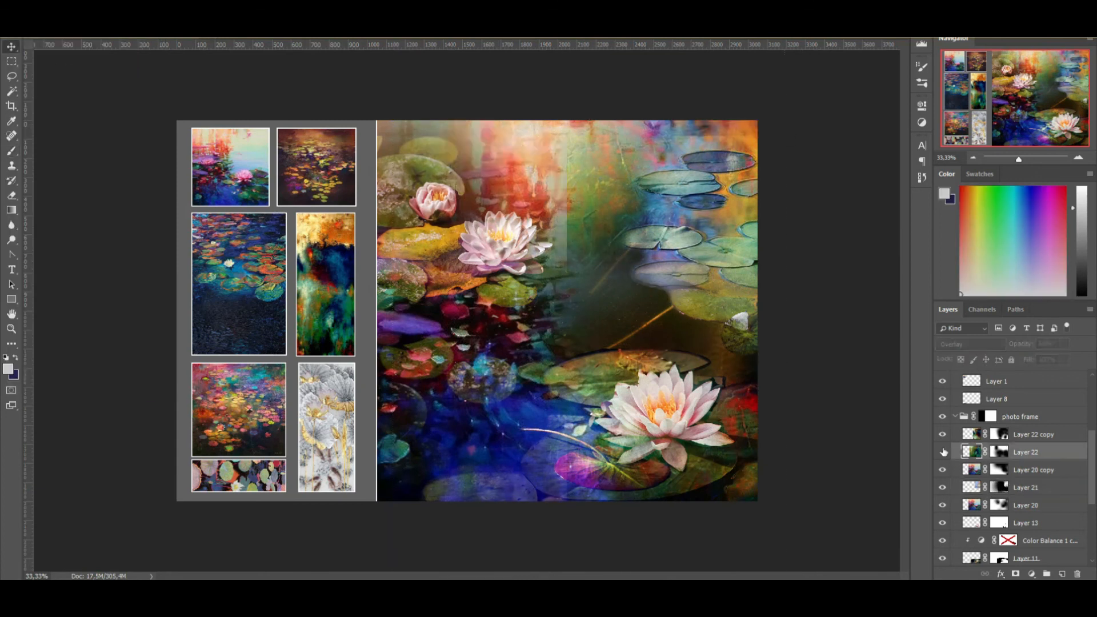
pyautogui.click(999, 506)
pyautogui.press('g')
pyautogui.click(11, 47)
pyautogui.click(942, 454)
pyautogui.click(943, 453)
pyautogui.click(943, 453)
pyautogui.click(942, 453)
# Stretch the Lighten pink water lily painting wider to the right and select its mask for gradient blending.
pyautogui.click(943, 507)
pyautogui.click(1023, 507)
pyautogui.hotkey('ctrl', 't')
pyautogui.moveTo(758, 296); pyautogui.dragTo(828, 299)
pyautogui.press('Return')
pyautogui.click(999, 505)
pyautogui.press('g')
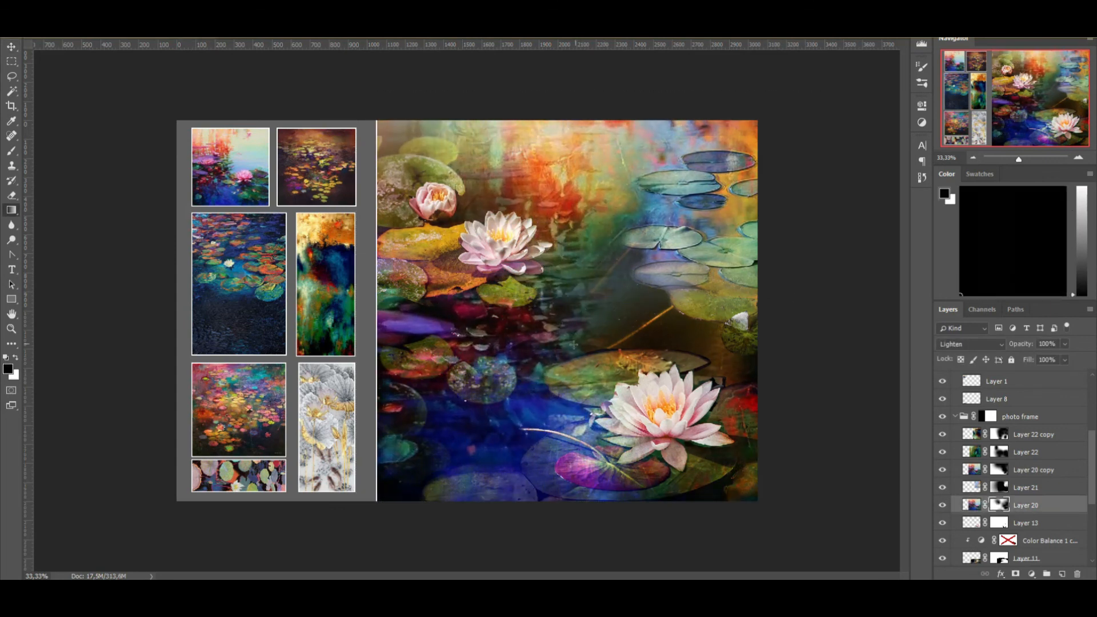
# Add an orange glow across the upper left on a new layer and set its hue to -18, saturation +16 and lightness +11.
pyautogui.click(1062, 574)
pyautogui.moveTo(400, 143); pyautogui.dragTo(509, 86)
pyautogui.hotkey('ctrl', 'u')
pyautogui.moveTo(758, 131); pyautogui.dragTo(747, 131)
pyautogui.moveTo(758, 160); pyautogui.dragTo(766, 160)
pyautogui.moveTo(758, 190); pyautogui.dragTo(764, 189)
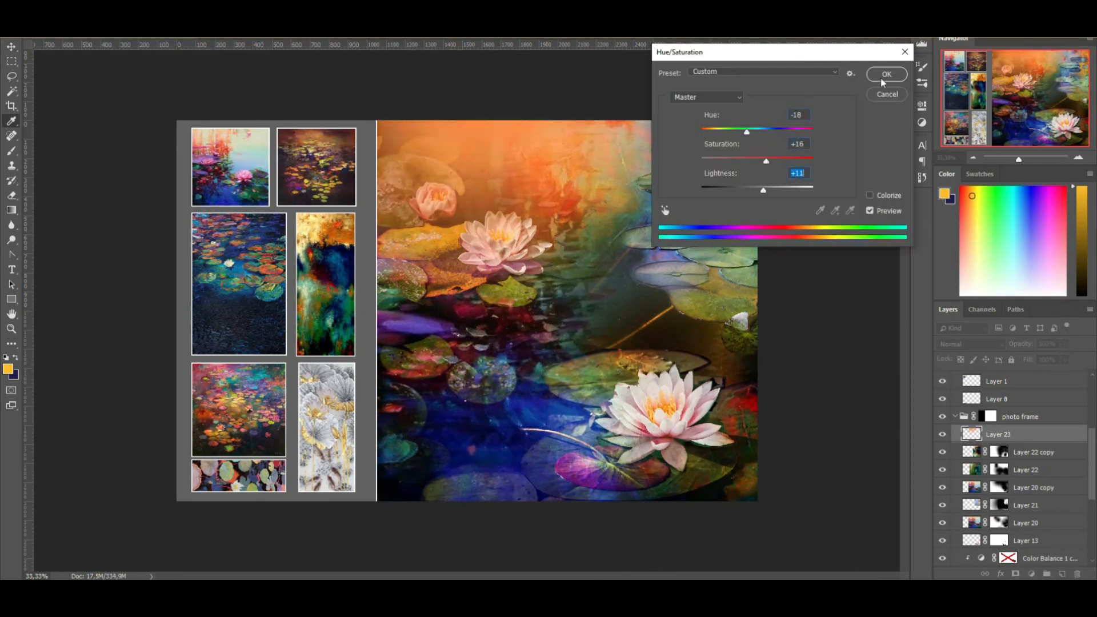
pyautogui.click(886, 76)
# Compare the blend modes on the orange glow layer and set it to Luminosity.
pyautogui.click(971, 344)
pyautogui.press('Down')
pyautogui.press('Down')
pyautogui.press('Down')
pyautogui.press('Down')
pyautogui.press('Down')
pyautogui.press('Down')
pyautogui.press('Down')
pyautogui.press('Down')
pyautogui.press('Down')
pyautogui.press('Down')
pyautogui.press('Down')
pyautogui.press('Down')
pyautogui.press('Down')
pyautogui.press('Down')
pyautogui.press('Down')
pyautogui.press('Down')
pyautogui.press('Down')
pyautogui.press('Down')
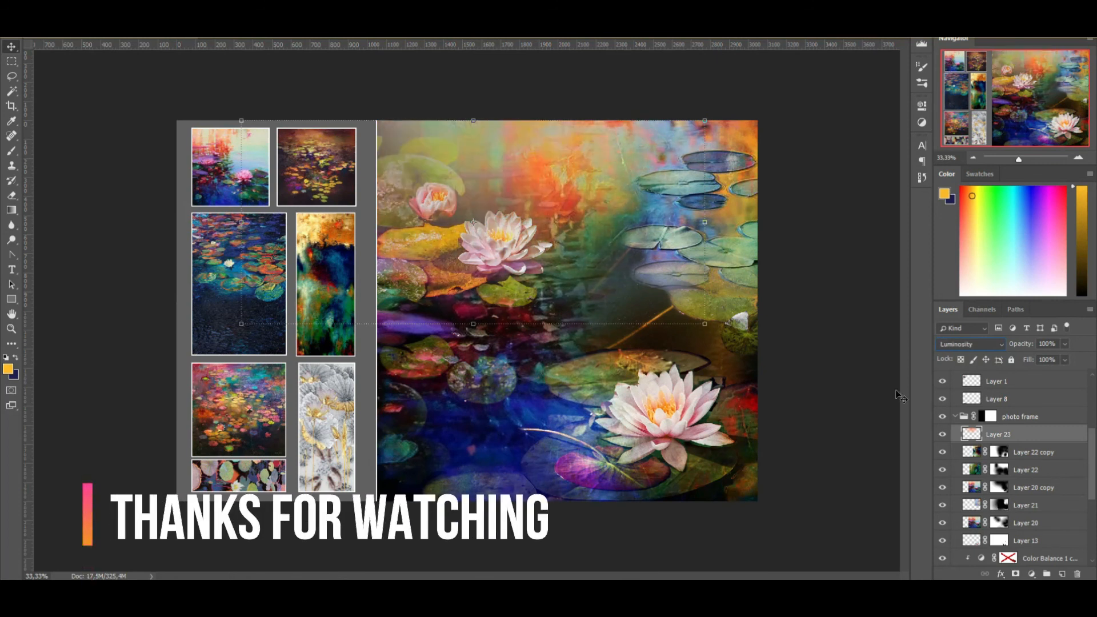